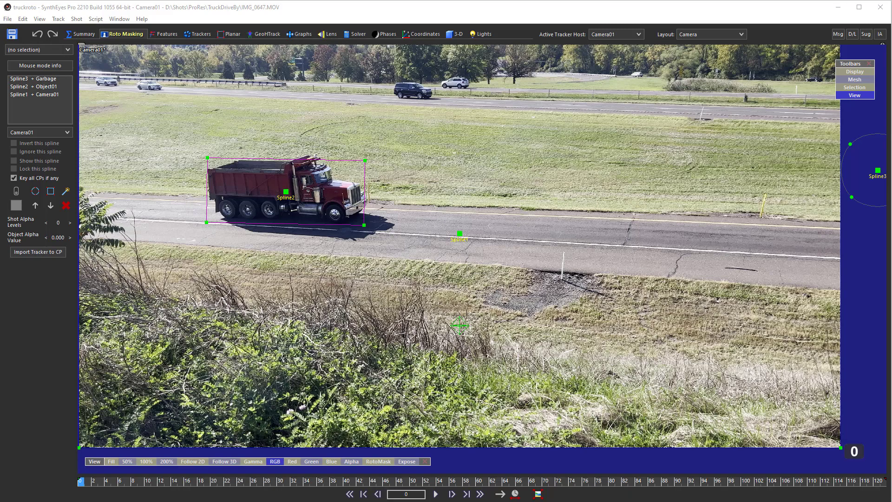
Play the shot from frame 0 to about frame 91 to review the animated roto splines on the truck and bush
{"action": "key", "text": "space"}
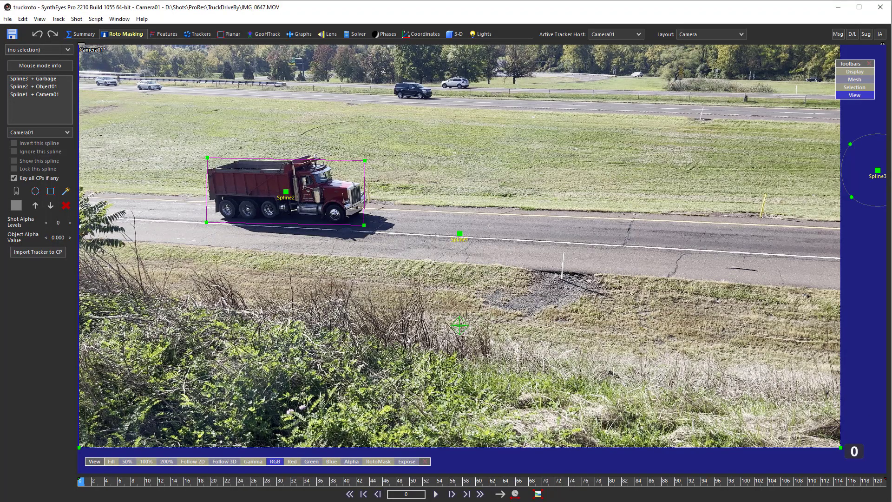
{"action": "key", "text": "space"}
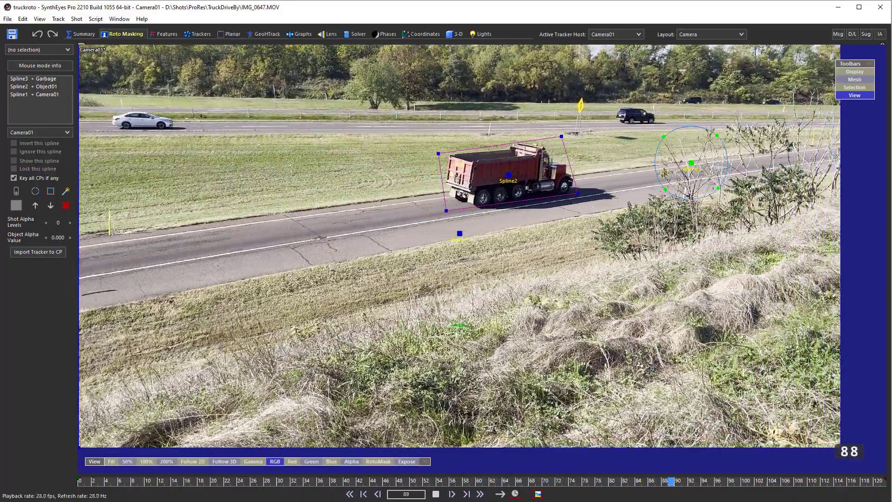
{"action": "key", "text": "space"}
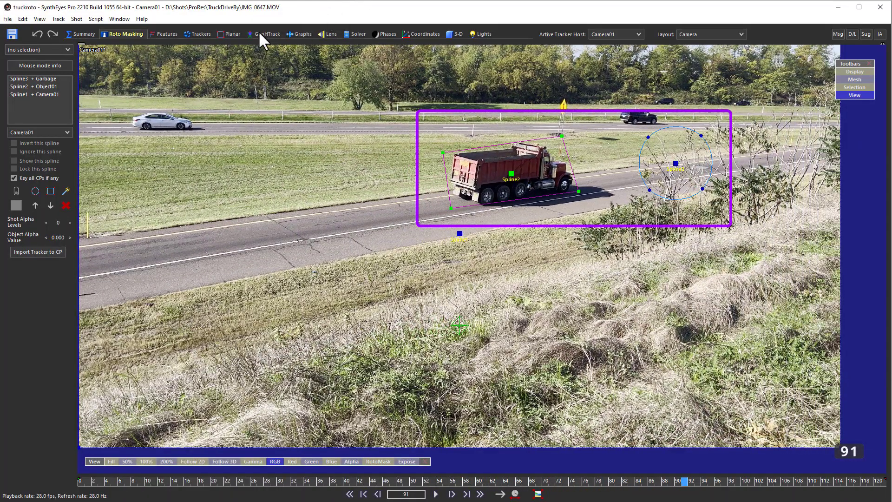
Show the feature blips on the shot and play it to check their density over the grass and the truck
{"action": "left_click", "coordinate": [169, 33]}
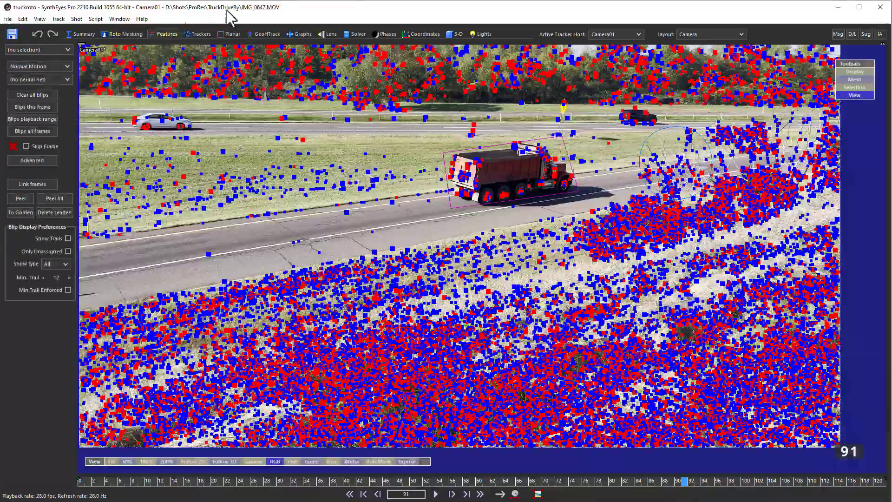
{"action": "key", "text": "space"}
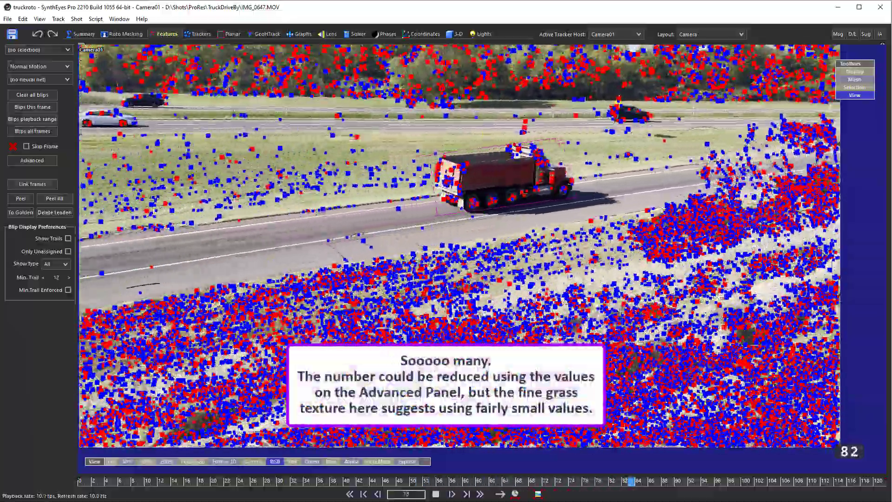
{"action": "key", "text": "space"}
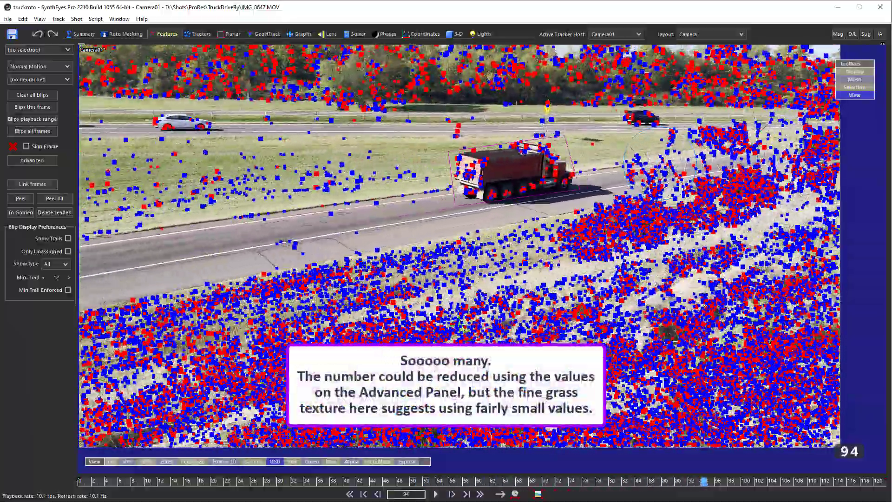
Return to roto masking and check the tracker host assignment of Spline3, Spline2 and Spline1 in turn
{"action": "left_click", "coordinate": [112, 32]}
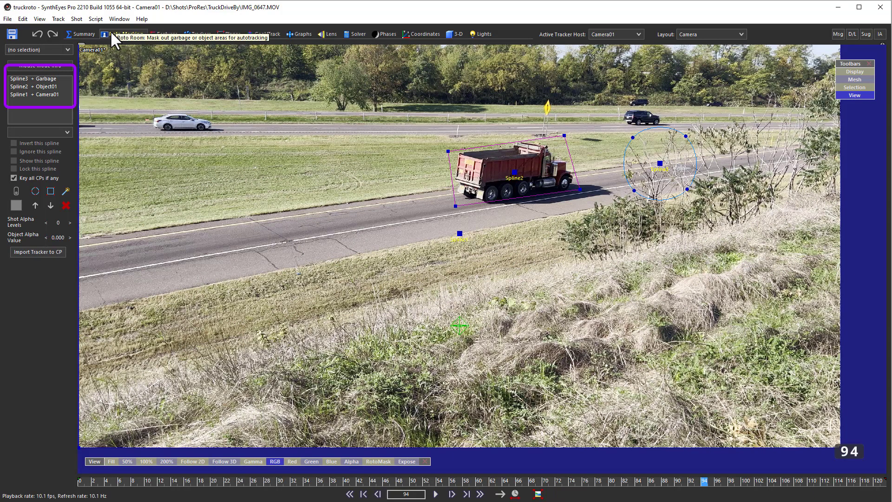
{"action": "left_click", "coordinate": [21, 78]}
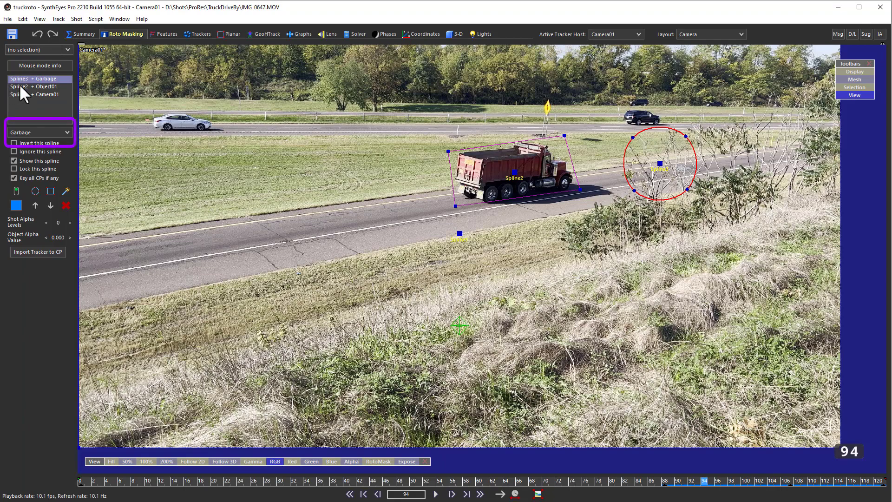
{"action": "left_click", "coordinate": [19, 86]}
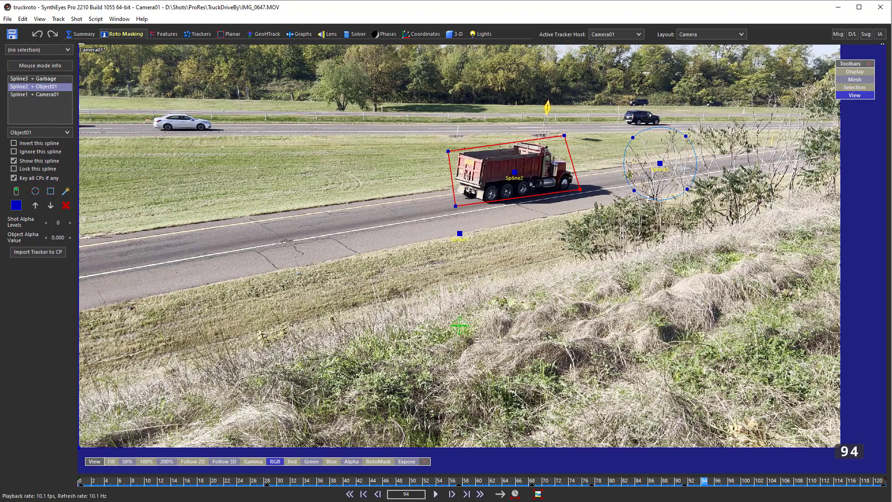
{"action": "left_click", "coordinate": [17, 95]}
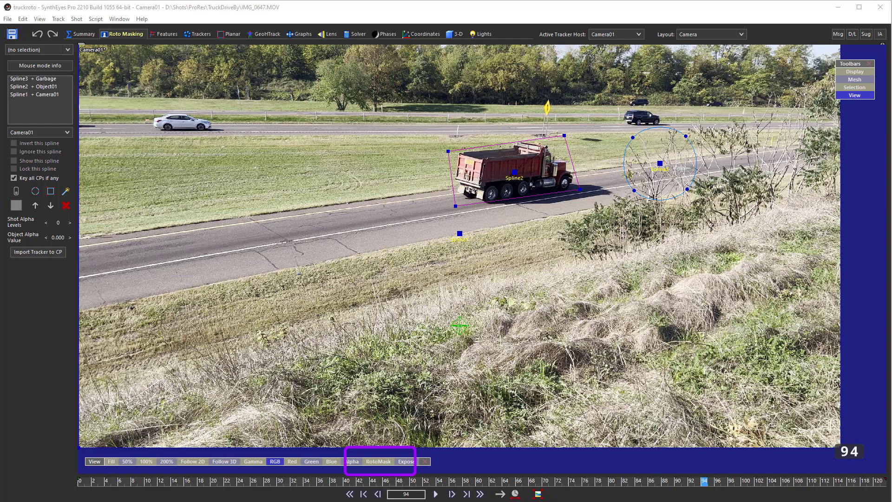
Display the RotoMask overlay at 44% opacity and scrub to frame 100 to inspect the areas masked for Camera01
{"action": "left_click", "coordinate": [375, 458]}
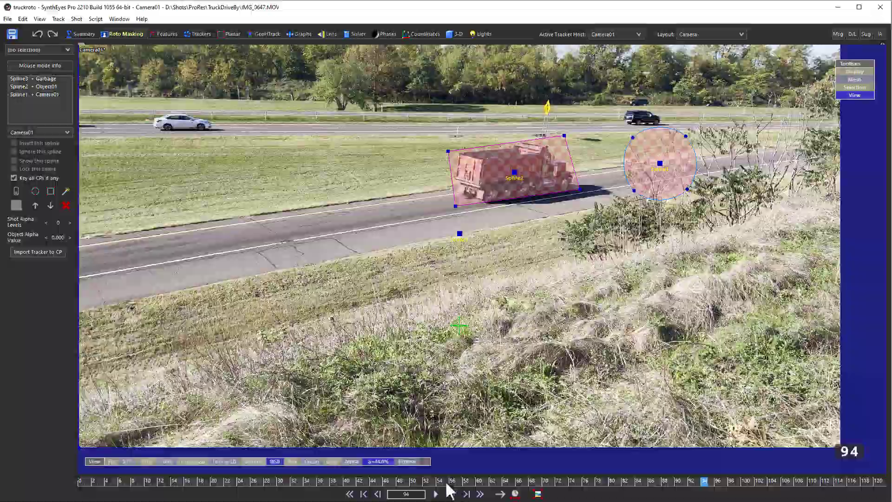
{"action": "left_click_drag", "start_coordinate": [446, 483], "coordinate": [745, 478]}
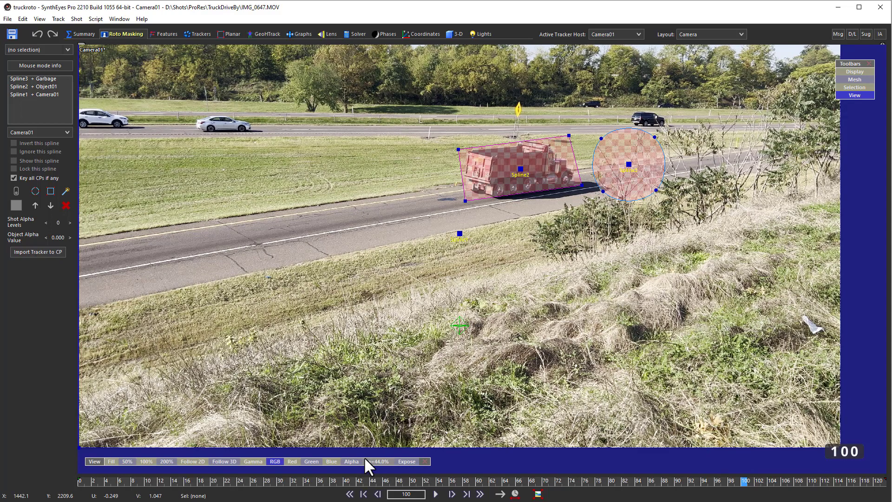
{"action": "mouse_move", "coordinate": [365, 459]}
{"action": "left_mouse_down"}
{"action": "mouse_move", "coordinate": [381, 359]}
{"action": "mouse_move", "coordinate": [382, 231]}
{"action": "mouse_move", "coordinate": [374, 465]}
{"action": "left_mouse_up"}
{"action": "left_click_drag", "start_coordinate": [361, 58], "coordinate": [375, 466]}
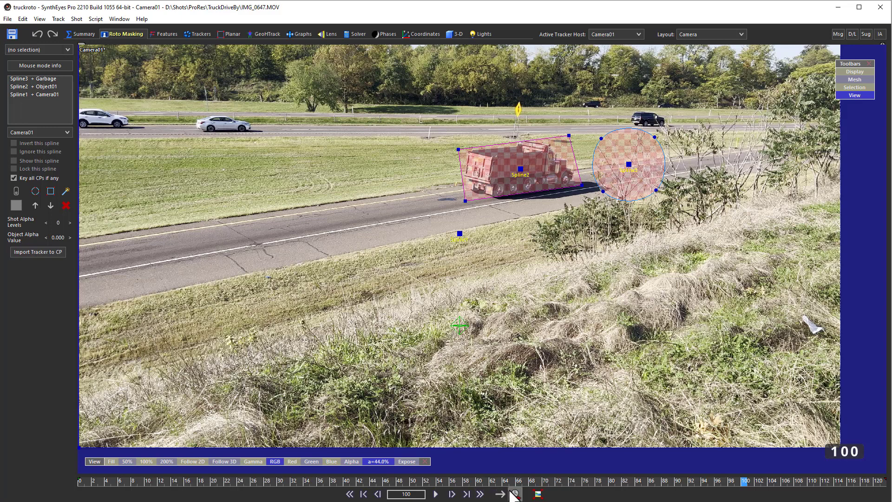
Make Object01 the active tracker host and scrub from the last frame back to frame 98 to inspect its mask
{"action": "left_click", "coordinate": [595, 28]}
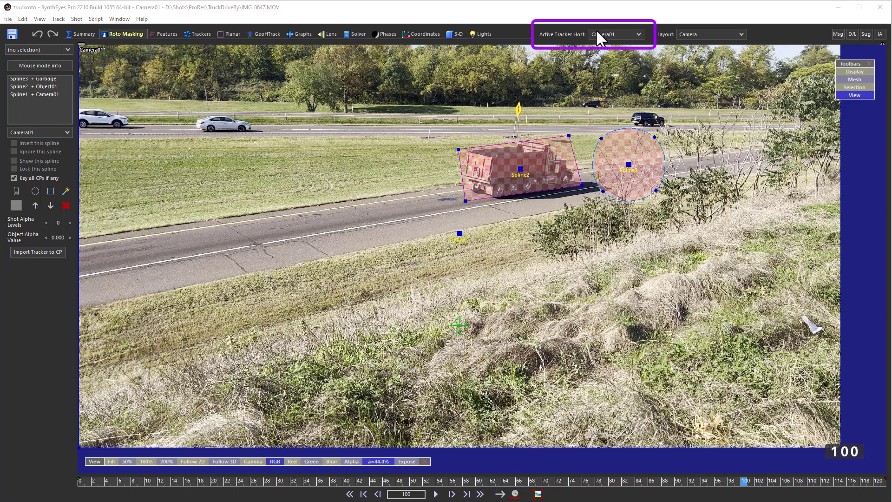
{"action": "left_click", "coordinate": [600, 53]}
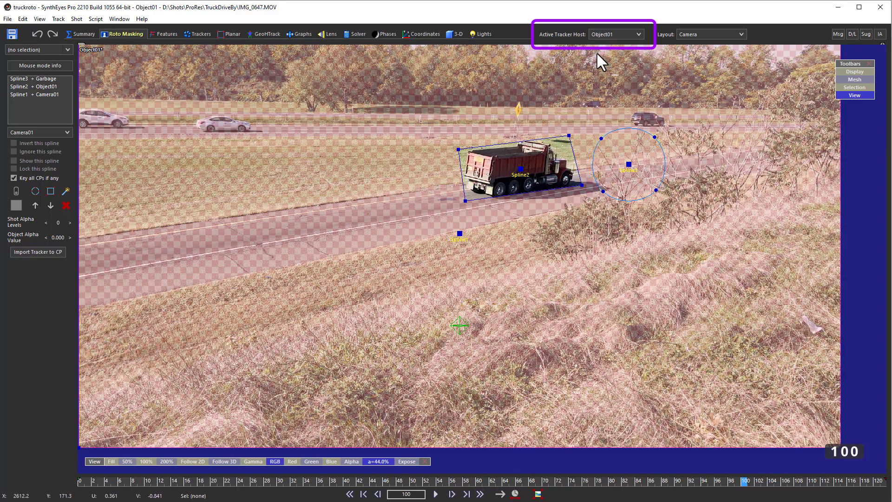
{"action": "left_click", "coordinate": [475, 493]}
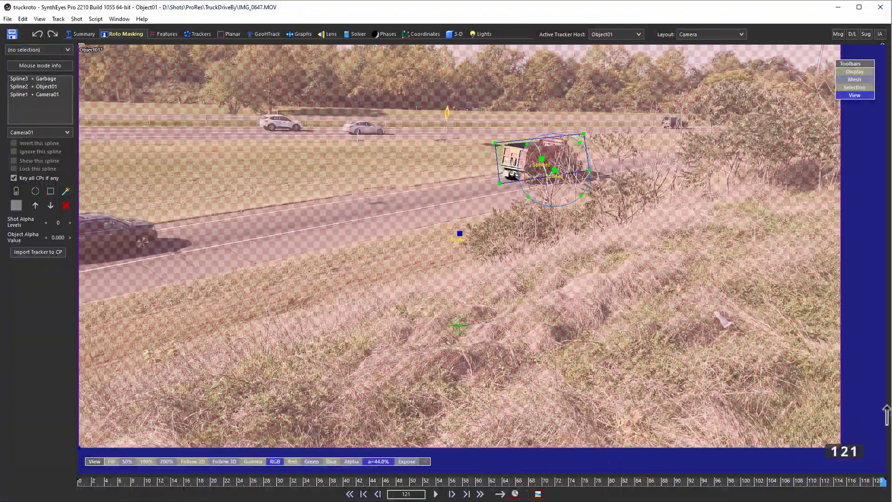
{"action": "left_click_drag", "start_coordinate": [874, 481], "coordinate": [797, 480]}
{"action": "left_click_drag", "start_coordinate": [779, 439], "coordinate": [729, 444]}
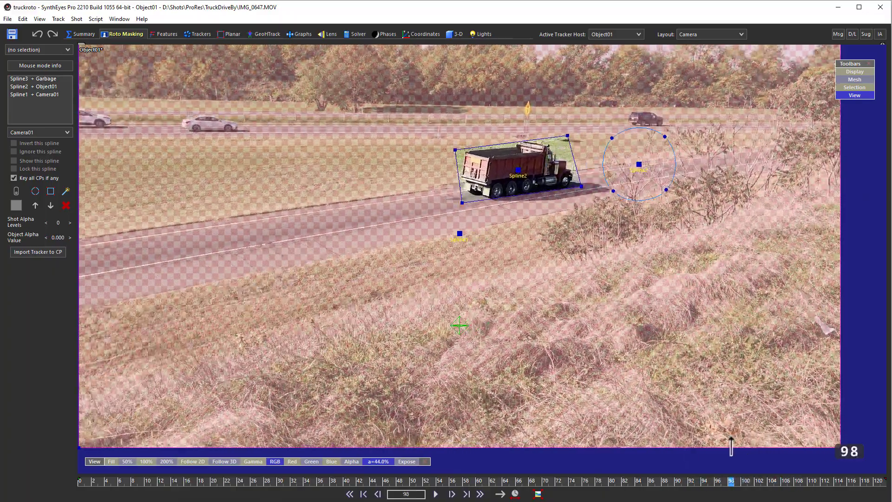
Set the active tracker host back to Camera01 and switch off the RotoMask overlay
{"action": "left_click", "coordinate": [618, 33]}
{"action": "left_click", "coordinate": [604, 45]}
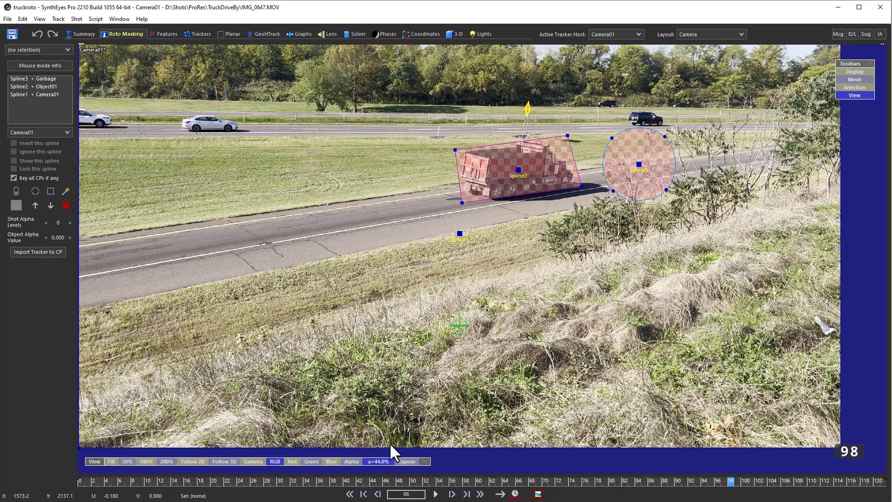
{"action": "right_click", "coordinate": [370, 456]}
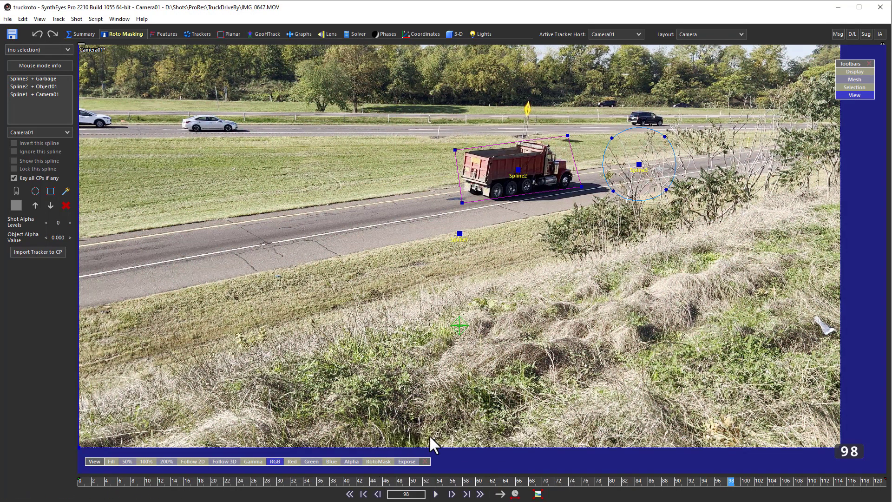
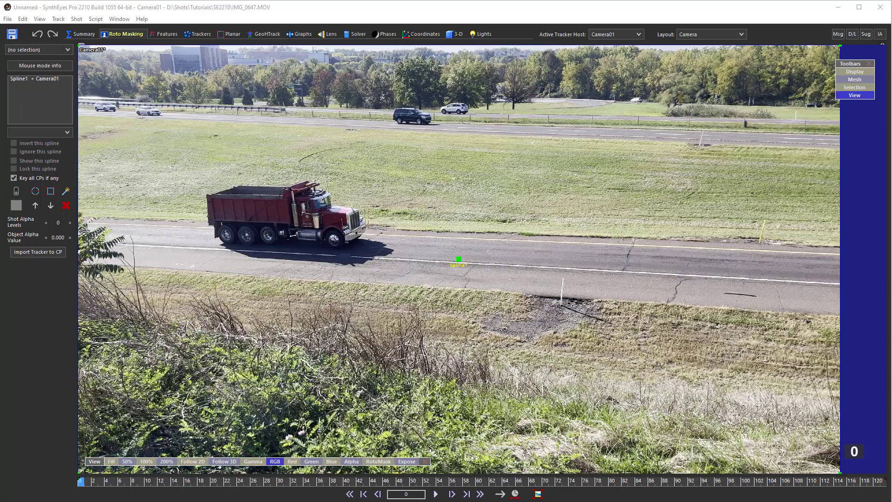
Draw a rectangular spline around the dump truck and a circular spline around the dark SUV on the far road
{"action": "left_click", "coordinate": [50, 191]}
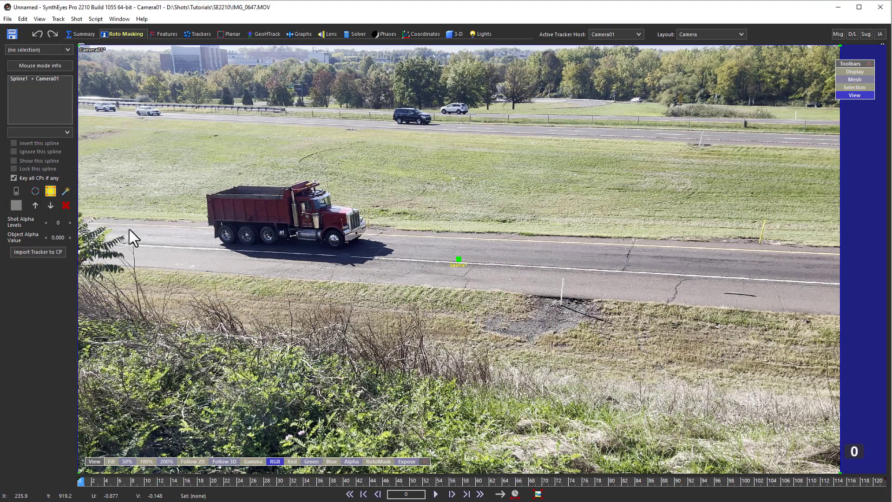
{"action": "mouse_move", "coordinate": [198, 249]}
{"action": "left_mouse_down"}
{"action": "mouse_move", "coordinate": [314, 190]}
{"action": "mouse_move", "coordinate": [374, 175]}
{"action": "left_mouse_up"}
{"action": "left_click", "coordinate": [35, 191]}
{"action": "left_click_drag", "start_coordinate": [392, 127], "coordinate": [429, 108]}
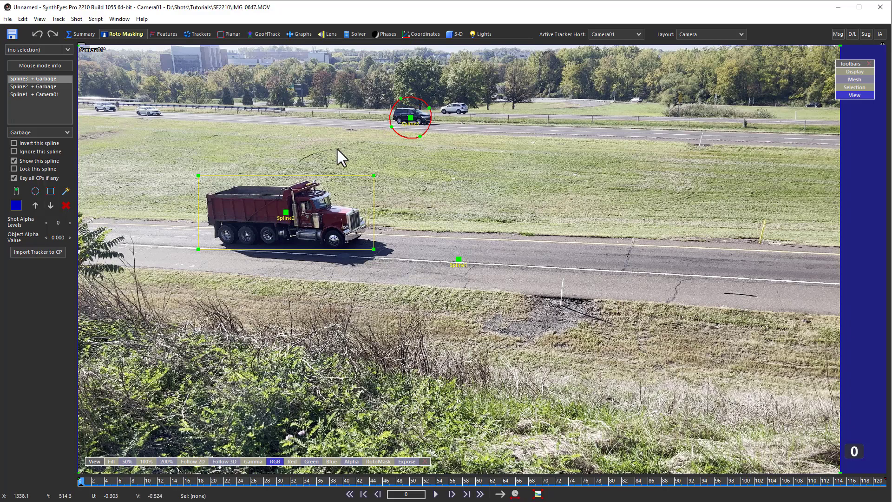
Lock rectangle spline creation on, draw rectangles around the three light-coloured cars on the far road, and release the tool
{"action": "left_click", "coordinate": [50, 191], "text": "shift"}
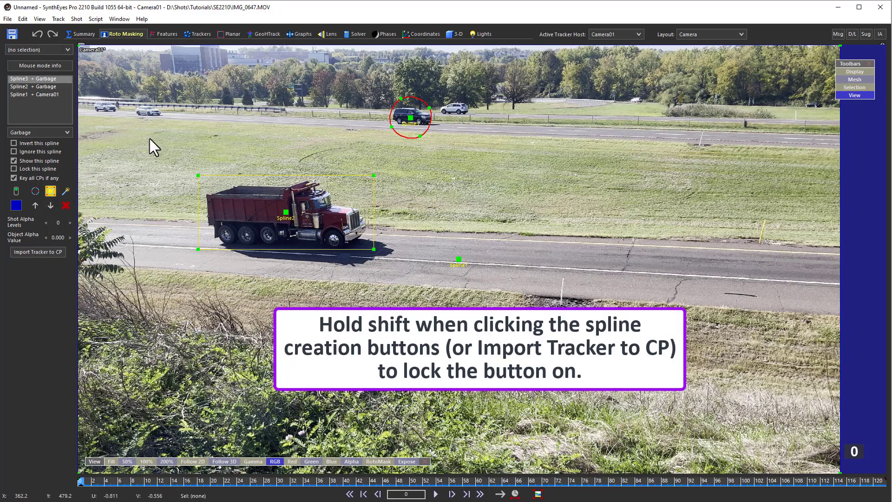
{"action": "left_click_drag", "start_coordinate": [91, 113], "coordinate": [163, 103]}
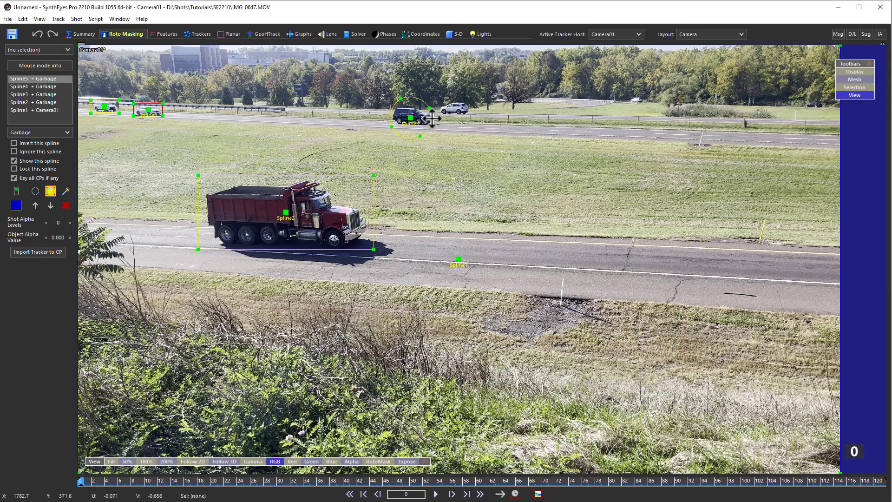
{"action": "left_click_drag", "start_coordinate": [440, 116], "coordinate": [472, 101]}
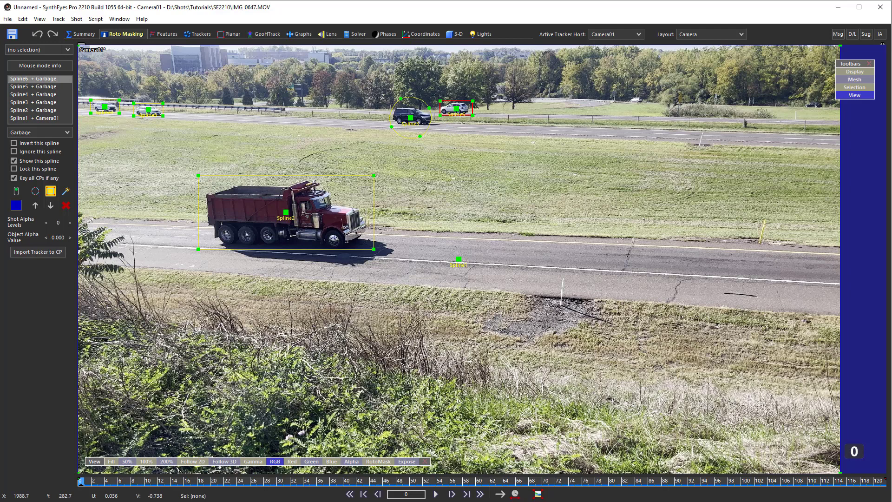
{"action": "left_click", "coordinate": [49, 191]}
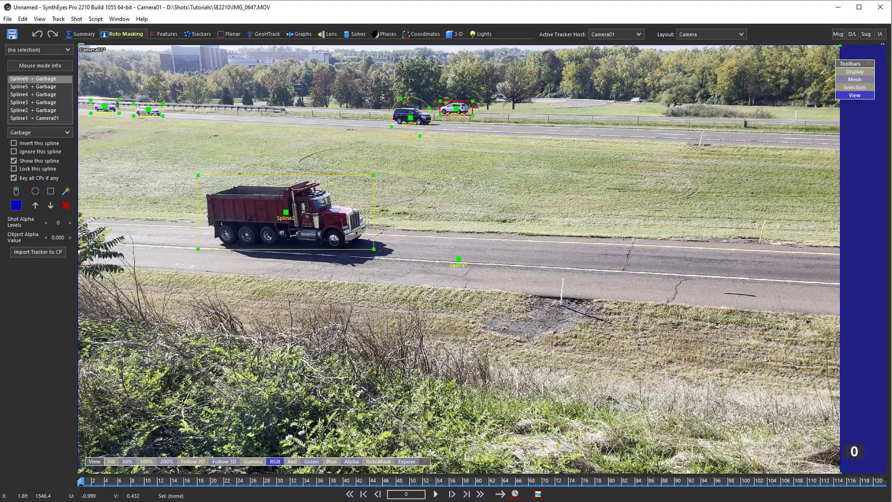
Delete the truck's rectangular spline and outline the truck with a freeform spline of seven control points using the magic wand spline tool
{"action": "left_click", "coordinate": [321, 250]}
{"action": "key", "text": "Delete"}
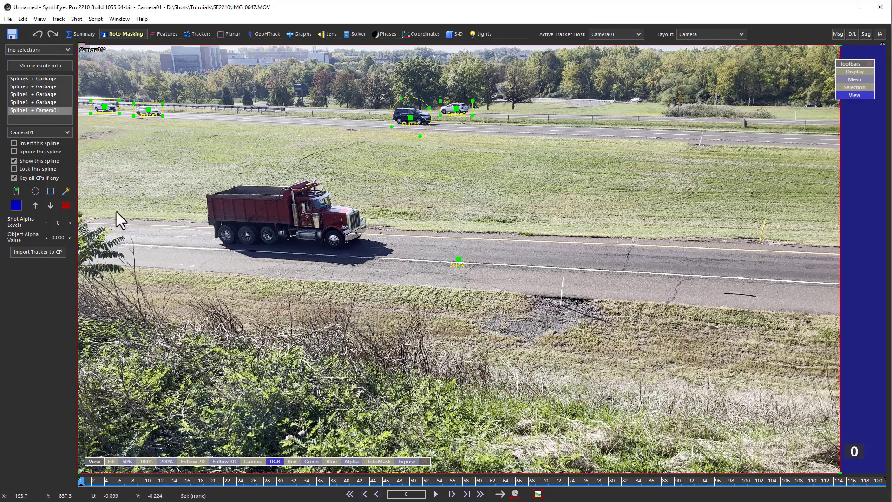
{"action": "left_click", "coordinate": [66, 189]}
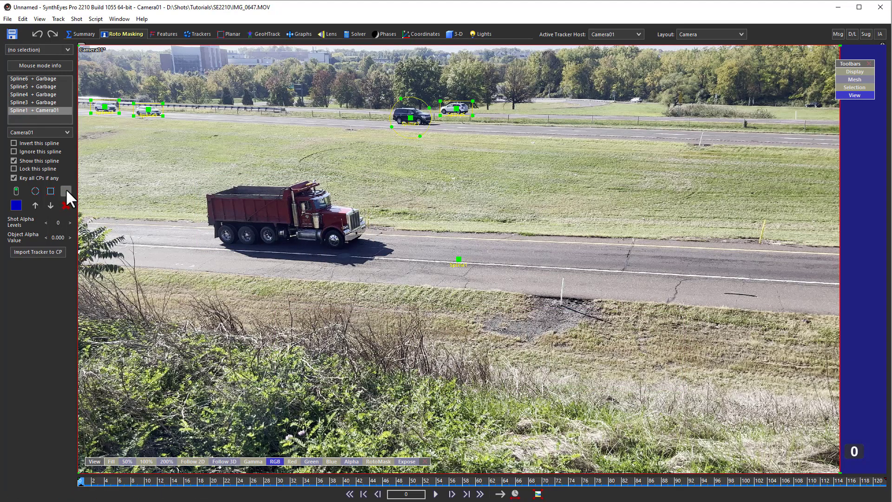
{"action": "left_click", "coordinate": [263, 212]}
{"action": "left_click", "coordinate": [366, 211]}
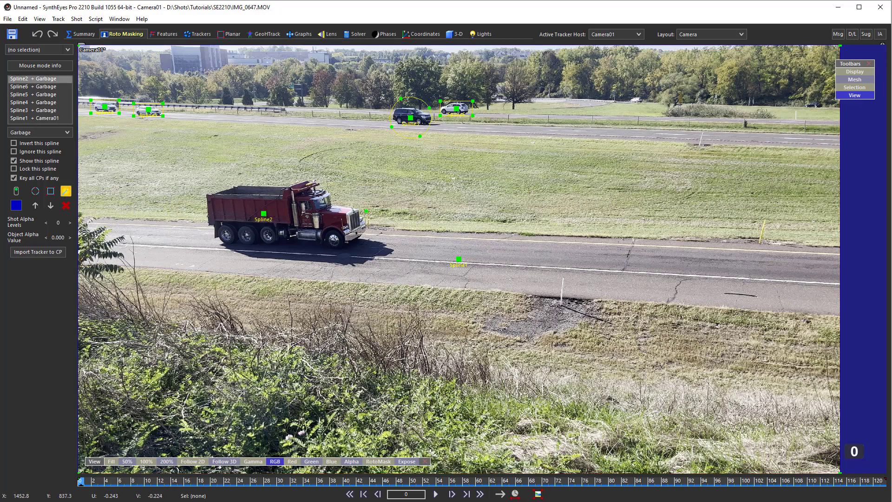
{"action": "left_click", "coordinate": [310, 179]}
{"action": "left_click", "coordinate": [220, 187]}
{"action": "left_click_drag", "start_coordinate": [220, 187], "coordinate": [233, 187]}
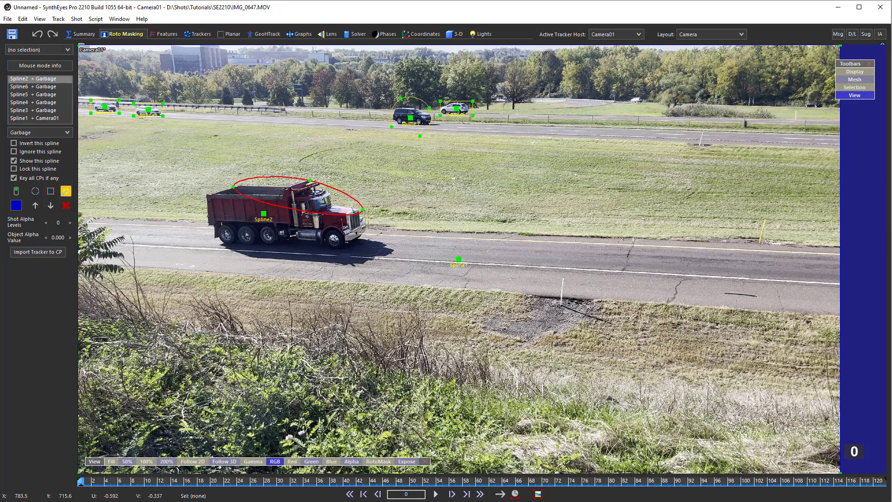
{"action": "left_click", "coordinate": [202, 194]}
{"action": "left_click", "coordinate": [208, 248]}
{"action": "left_click", "coordinate": [349, 250]}
{"action": "left_click", "coordinate": [375, 228]}
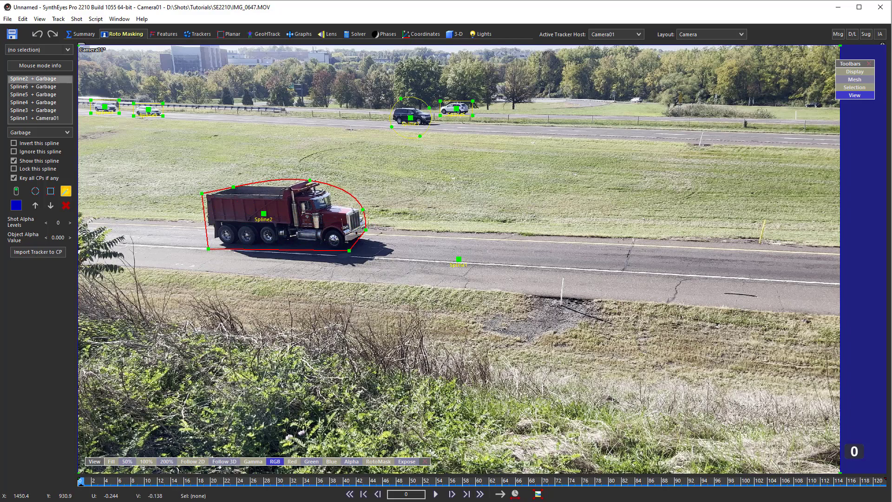
Finish the freeform truck spline and turn its control point above the cab into a sharp corner
{"action": "right_click", "coordinate": [368, 224]}
{"action": "left_click", "coordinate": [366, 230]}
{"action": "left_click", "coordinate": [311, 181]}
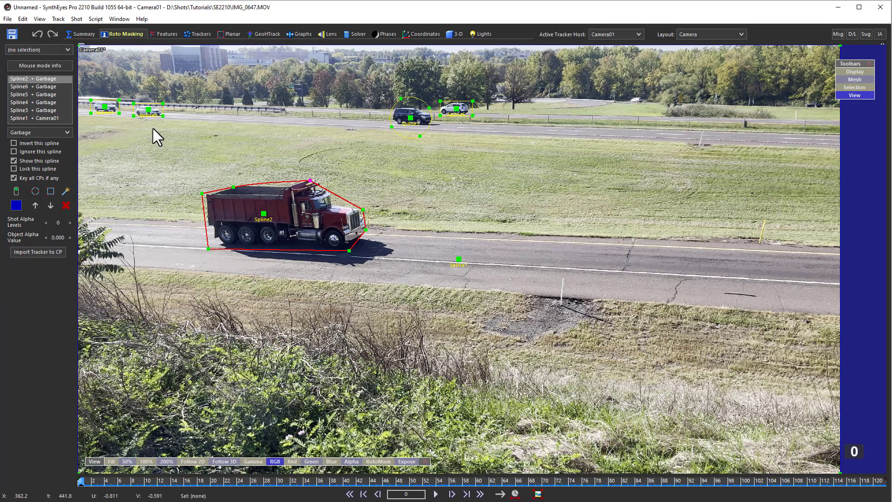
Select the splines of the second car from the far road's start, the dark SUV and the truck in turn
{"action": "left_click", "coordinate": [157, 109]}
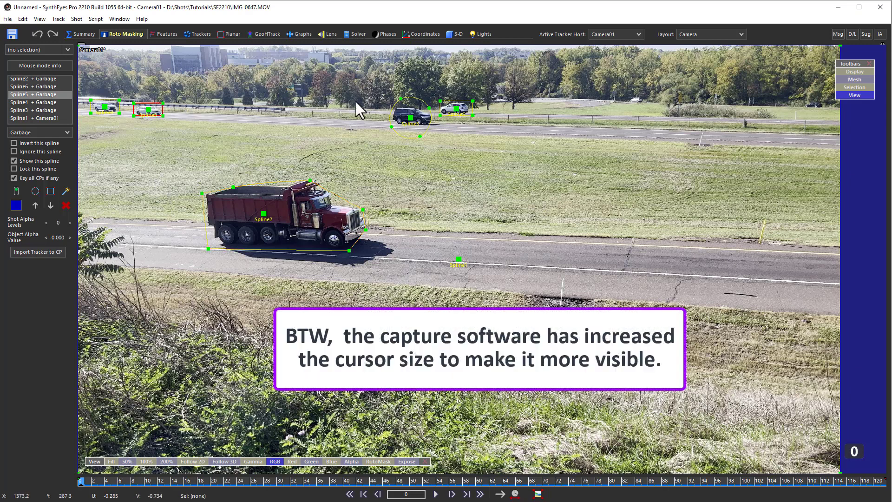
{"action": "left_click", "coordinate": [391, 107]}
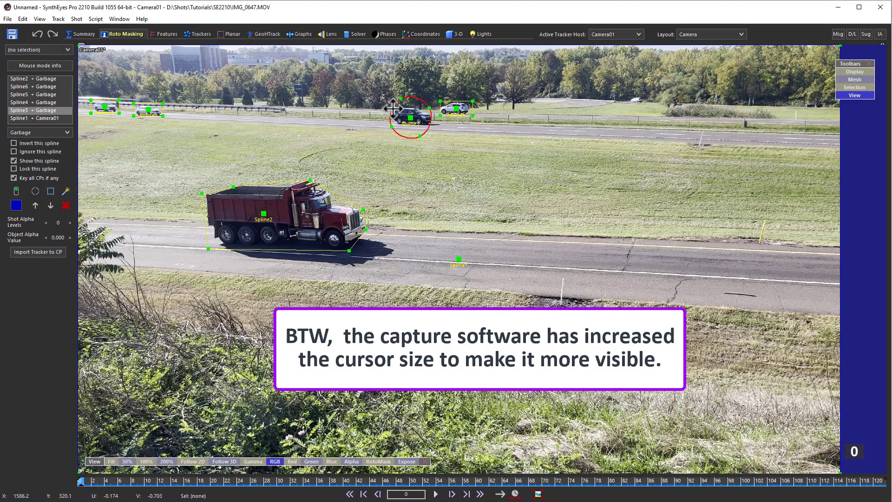
{"action": "left_click", "coordinate": [332, 191]}
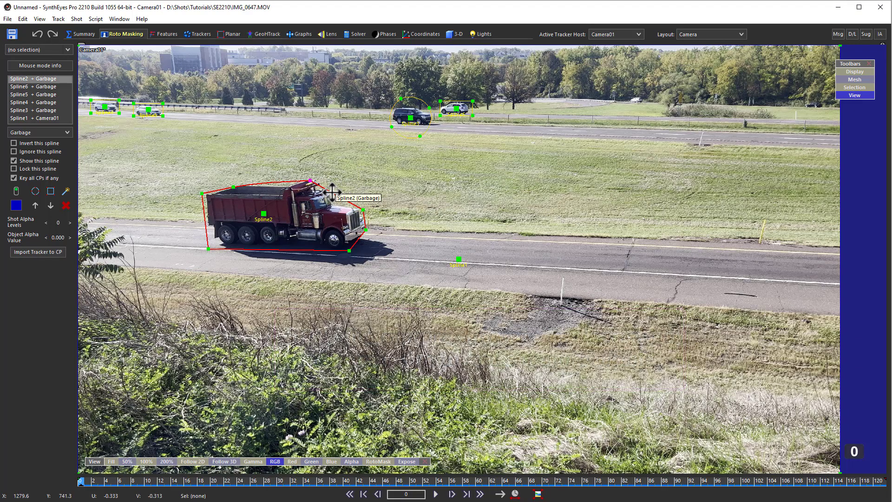
Shift the whole freeform truck spline slightly, rotate it to match the truck's tilt and scale it to fit
{"action": "mouse_move", "coordinate": [332, 192]}
{"action": "left_mouse_down"}
{"action": "mouse_move", "coordinate": [364, 193]}
{"action": "mouse_move", "coordinate": [412, 231]}
{"action": "mouse_move", "coordinate": [336, 191]}
{"action": "left_mouse_up"}
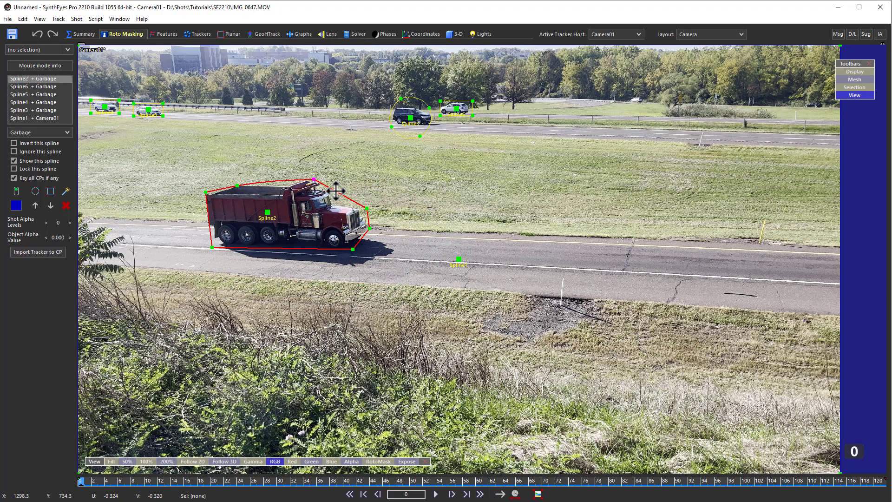
{"action": "mouse_move", "coordinate": [336, 191]}
{"action": "left_mouse_down", "text": "ctrl"}
{"action": "mouse_move", "coordinate": [320, 160]}
{"action": "mouse_move", "coordinate": [343, 184]}
{"action": "mouse_move", "coordinate": [337, 193]}
{"action": "left_mouse_up", "text": "ctrl"}
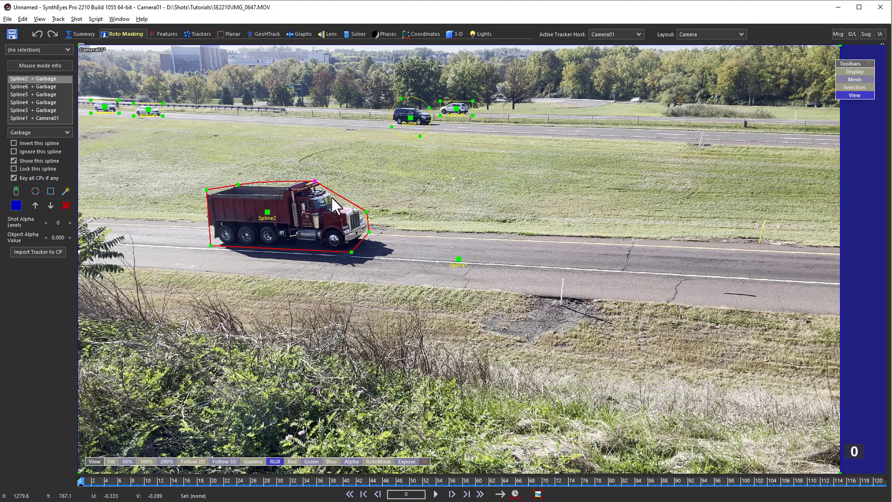
{"action": "left_click_drag", "start_coordinate": [336, 193], "coordinate": [325, 203], "text": "alt"}
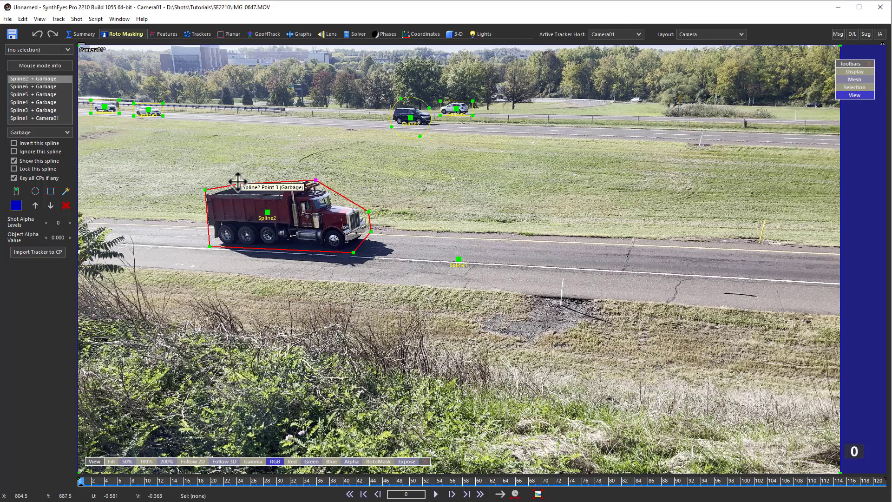
Reposition the freeform spline's control points above and behind the truck bed, and lasso its three front control points to move them together
{"action": "left_click_drag", "start_coordinate": [237, 183], "coordinate": [234, 180]}
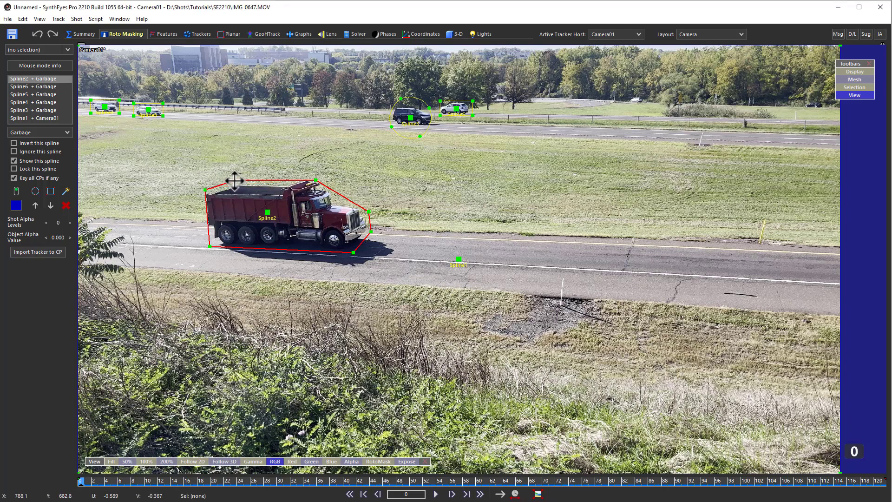
{"action": "left_click", "coordinate": [204, 189]}
{"action": "mouse_move", "coordinate": [234, 181]}
{"action": "left_mouse_down"}
{"action": "mouse_move", "coordinate": [220, 182]}
{"action": "mouse_move", "coordinate": [232, 181]}
{"action": "left_mouse_up"}
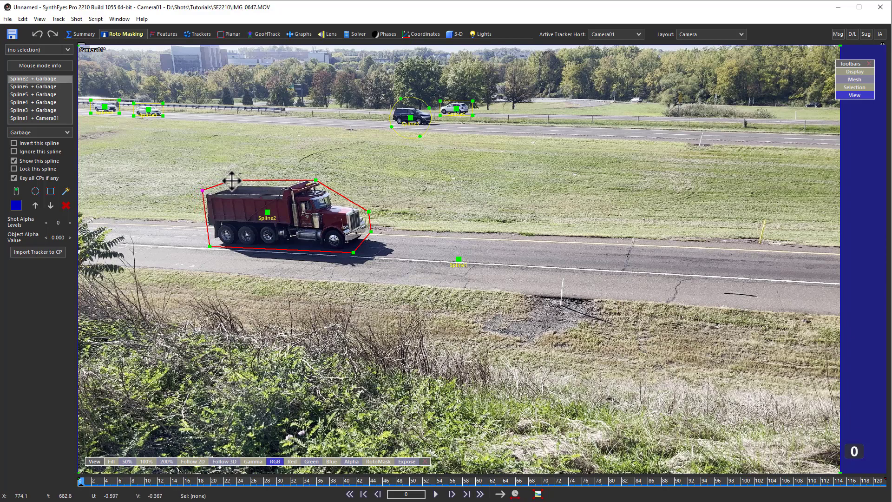
{"action": "mouse_move", "coordinate": [361, 194]}
{"action": "left_mouse_down"}
{"action": "mouse_move", "coordinate": [334, 244]}
{"action": "mouse_move", "coordinate": [344, 278]}
{"action": "mouse_move", "coordinate": [413, 262]}
{"action": "mouse_move", "coordinate": [414, 199]}
{"action": "mouse_move", "coordinate": [370, 210]}
{"action": "left_mouse_up"}
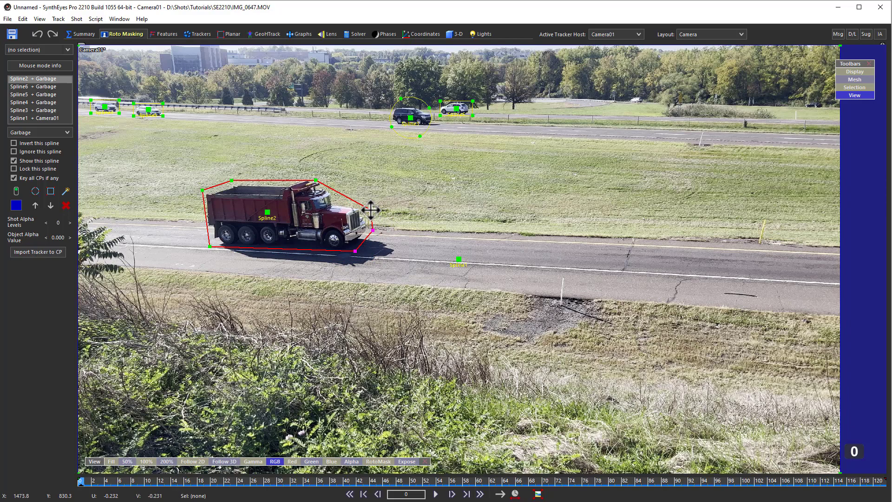
{"action": "left_click", "coordinate": [23, 19]}
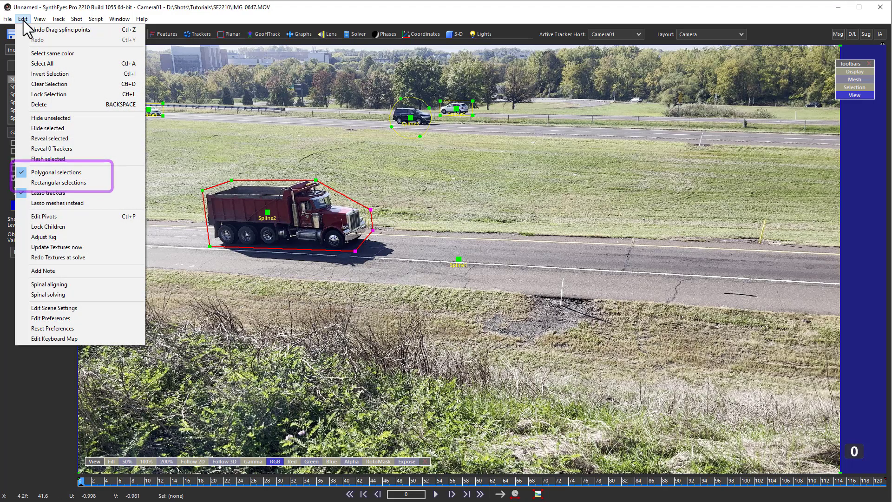
{"action": "left_click", "coordinate": [22, 19]}
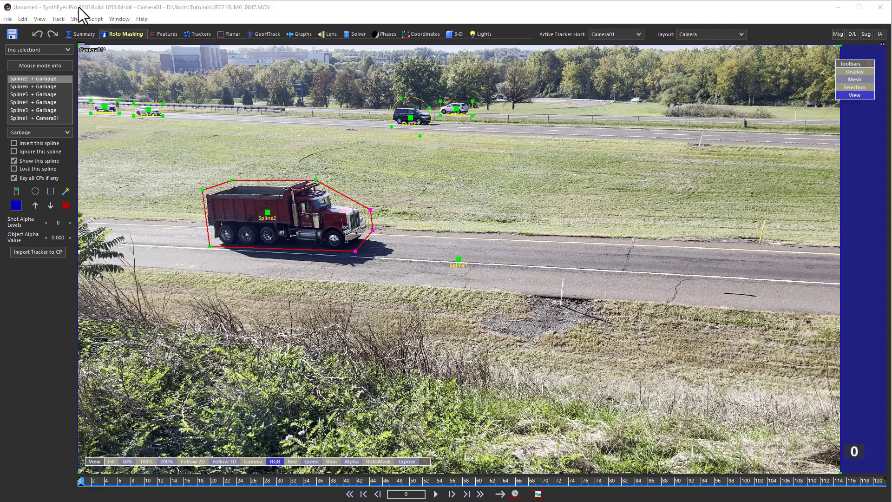
Delete all five garbage splines around the truck and cars, keeping only the Camera01 spline
{"action": "left_click", "coordinate": [44, 77]}
{"action": "key", "text": "Delete"}
{"action": "key", "text": "Delete"}
{"action": "key", "text": "Delete"}
{"action": "key", "text": "Delete"}
{"action": "key", "text": "Delete"}
Draw a rectangle spline around the truck at frame 0, rotate and scale it to the truck's tilt, and recentre it
{"action": "left_click", "coordinate": [50, 191]}
{"action": "left_click_drag", "start_coordinate": [205, 244], "coordinate": [372, 177]}
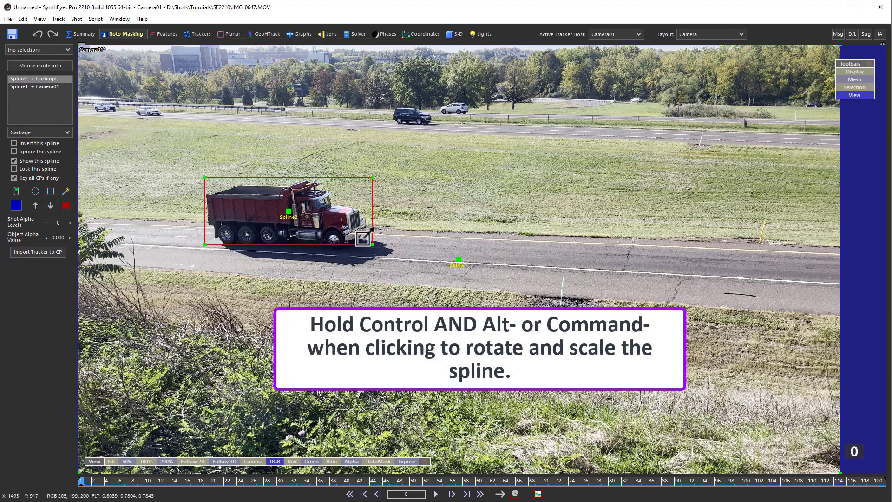
{"action": "left_click_drag", "start_coordinate": [363, 238], "coordinate": [365, 245], "text": "ctrl+alt"}
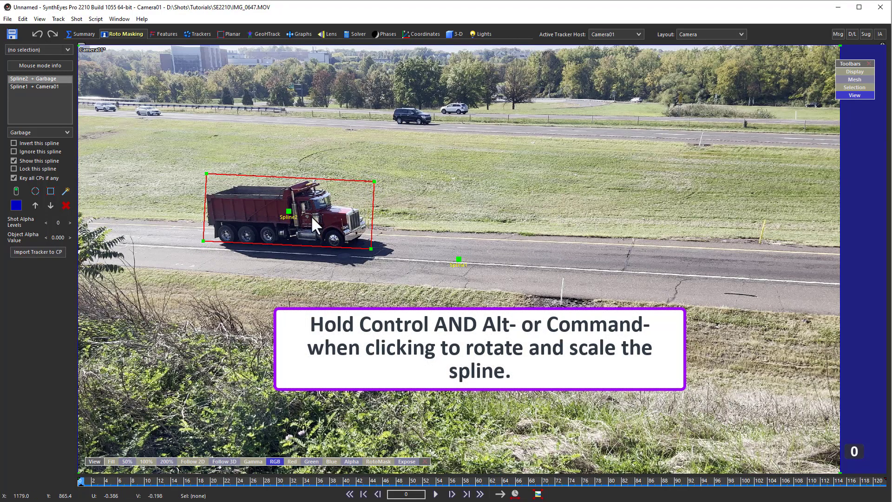
{"action": "left_click_drag", "start_coordinate": [289, 211], "coordinate": [288, 214]}
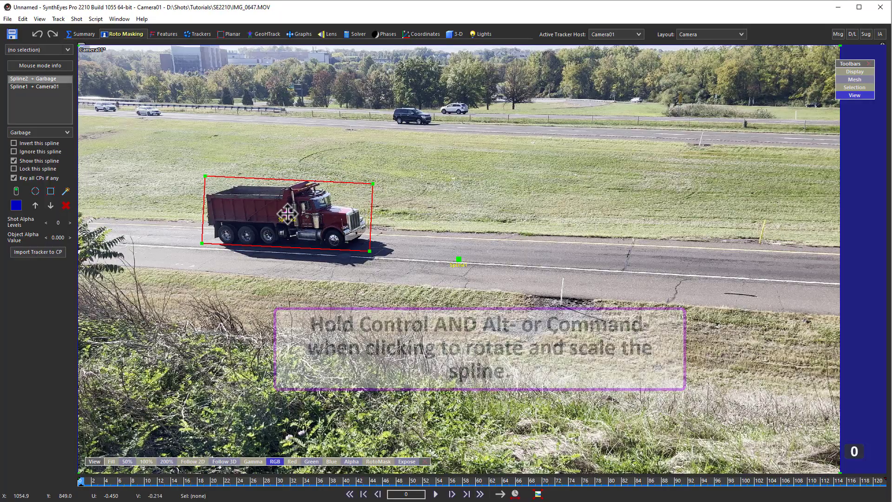
At frame 121, move the rectangle spline onto the truck, shrink and rotate it, and adjust its two front corners and lower rear corner
{"action": "left_click_drag", "start_coordinate": [242, 479], "coordinate": [882, 480]}
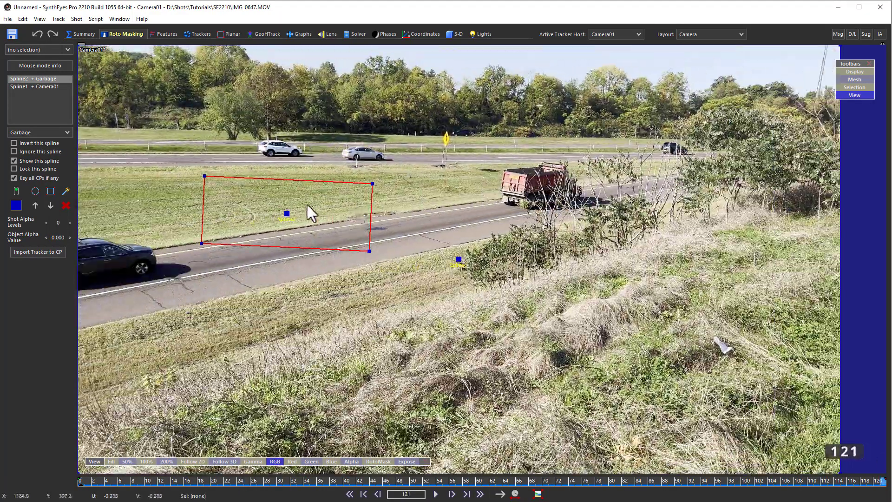
{"action": "left_click_drag", "start_coordinate": [285, 213], "coordinate": [544, 186]}
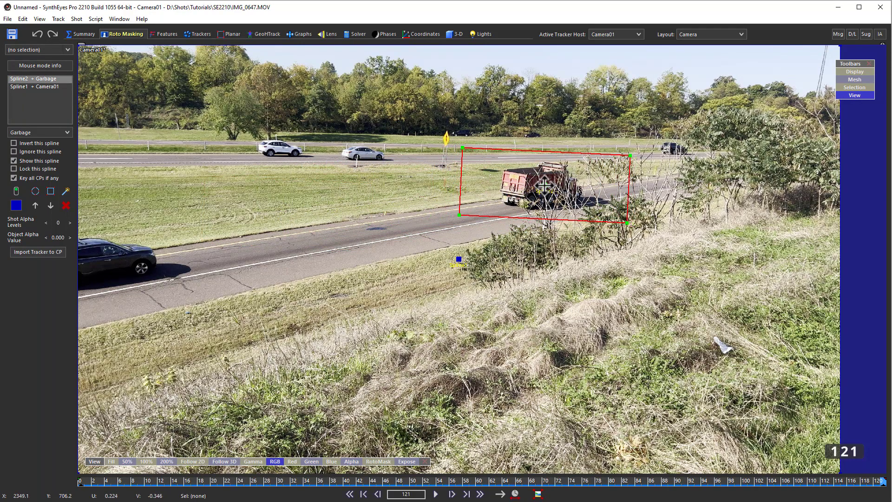
{"action": "left_click_drag", "start_coordinate": [528, 219], "coordinate": [525, 217]}
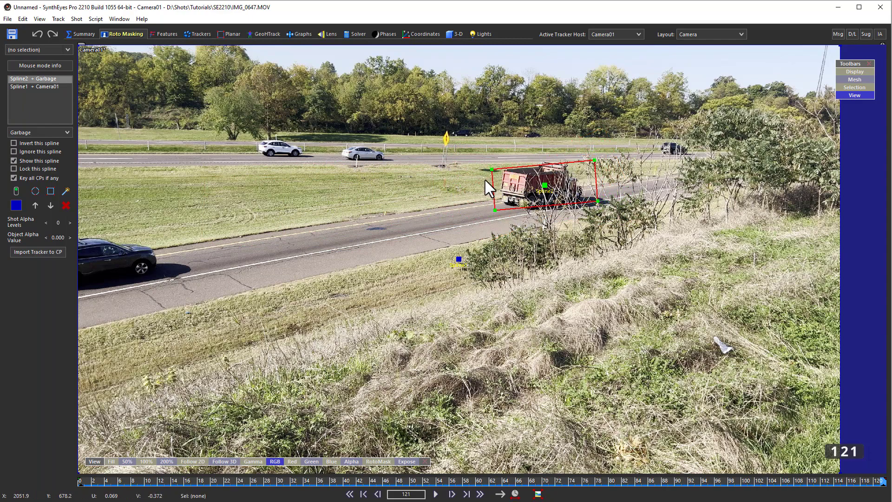
{"action": "left_click_drag", "start_coordinate": [595, 160], "coordinate": [581, 158]}
{"action": "left_click_drag", "start_coordinate": [598, 202], "coordinate": [594, 205]}
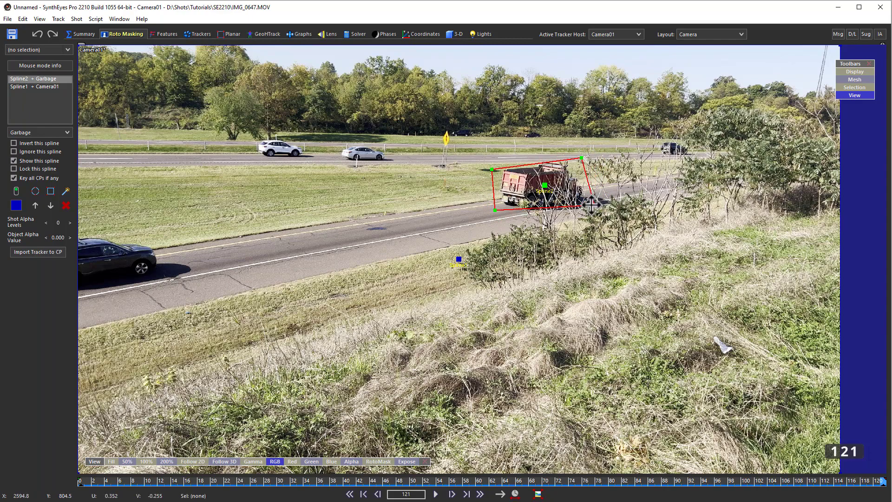
{"action": "left_click_drag", "start_coordinate": [494, 210], "coordinate": [496, 217]}
At frame 52, reposition, rotate and enlarge the rectangle spline to enclose the truck, and advance to frame 82
{"action": "left_click", "coordinate": [427, 481]}
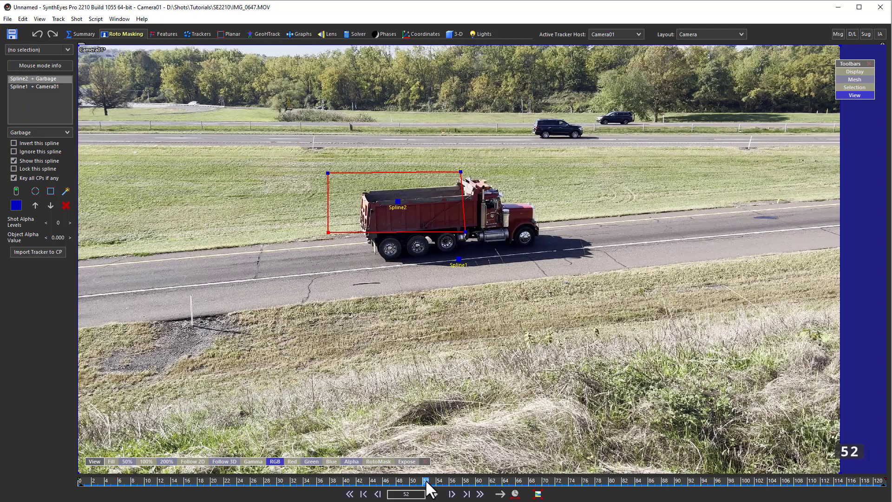
{"action": "left_click_drag", "start_coordinate": [403, 233], "coordinate": [451, 250]}
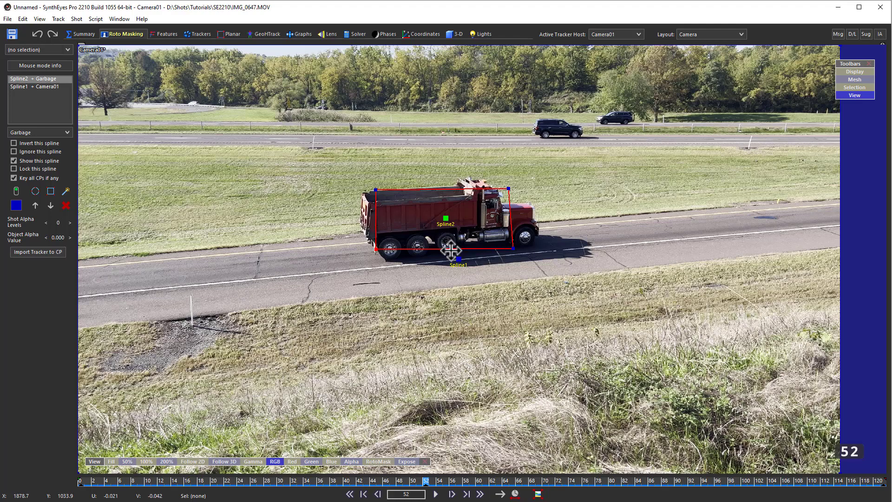
{"action": "mouse_move", "coordinate": [438, 249]}
{"action": "left_mouse_down"}
{"action": "mouse_move", "coordinate": [454, 275]}
{"action": "mouse_move", "coordinate": [444, 265]}
{"action": "left_mouse_up"}
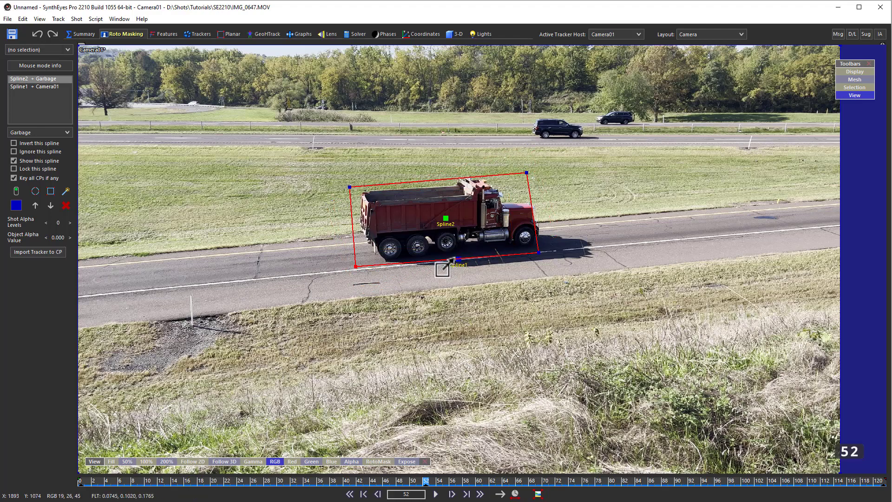
{"action": "left_click", "coordinate": [625, 482]}
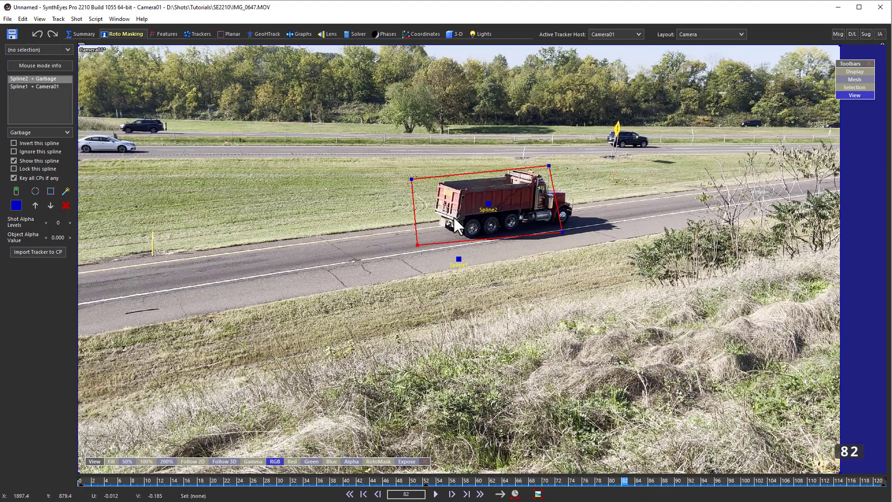
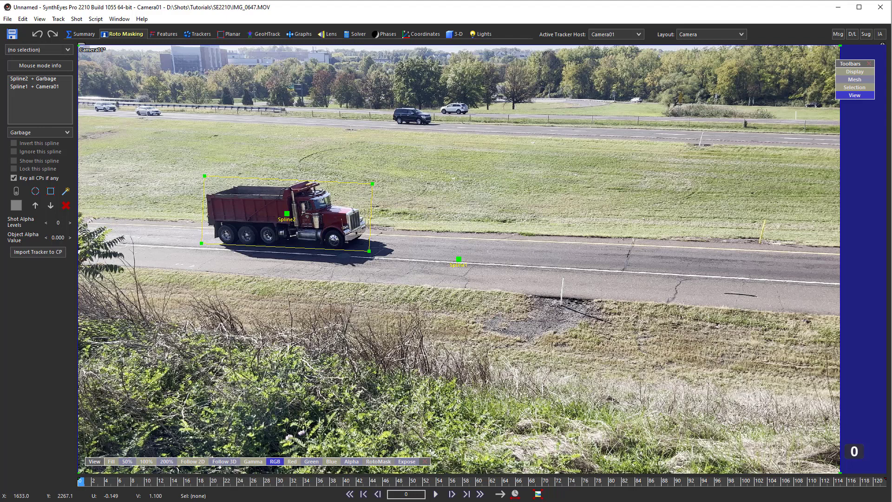
Add a moving object to the shot and assign the truck's spline to Object01
{"action": "left_click", "coordinate": [75, 19]}
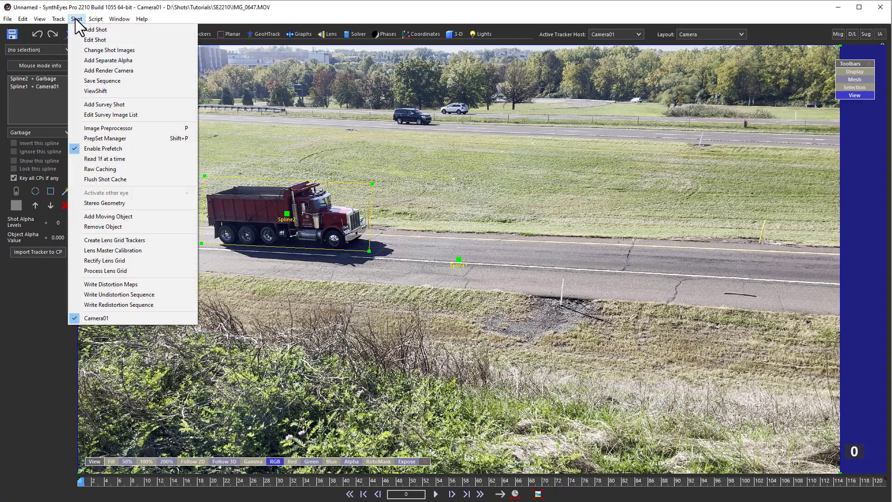
{"action": "left_click", "coordinate": [94, 217]}
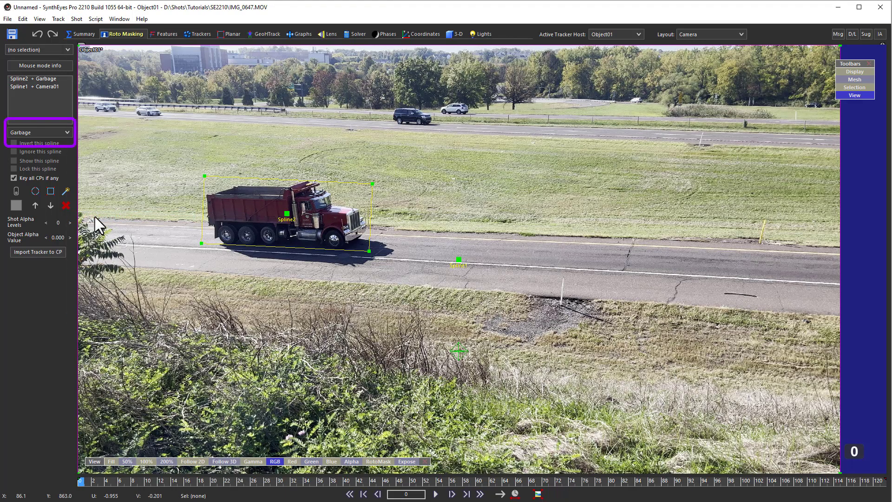
{"action": "left_click", "coordinate": [42, 80]}
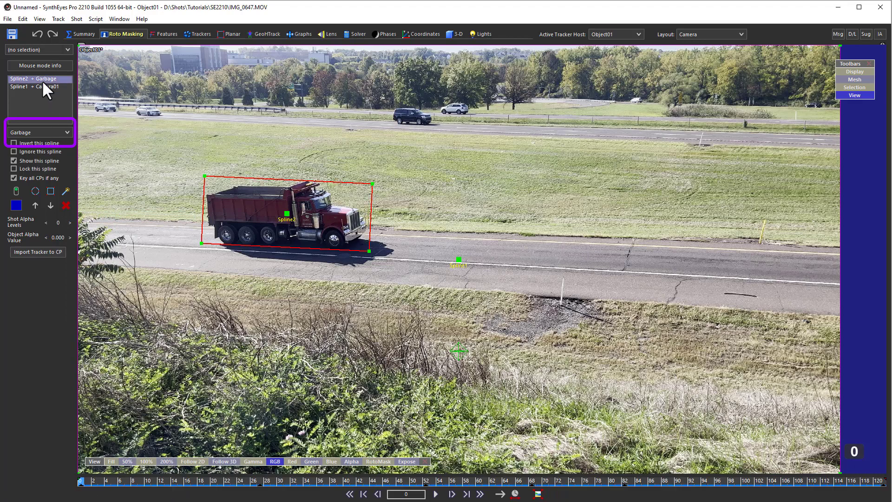
{"action": "left_click", "coordinate": [40, 132]}
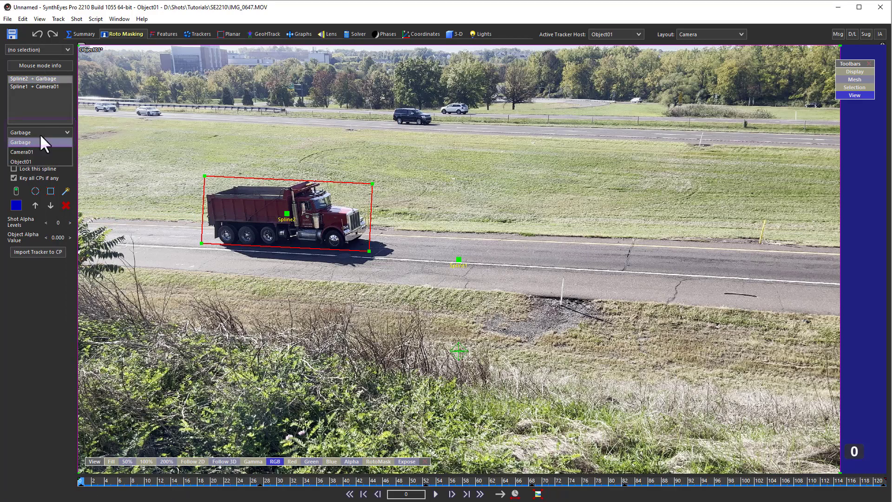
{"action": "left_click", "coordinate": [43, 161]}
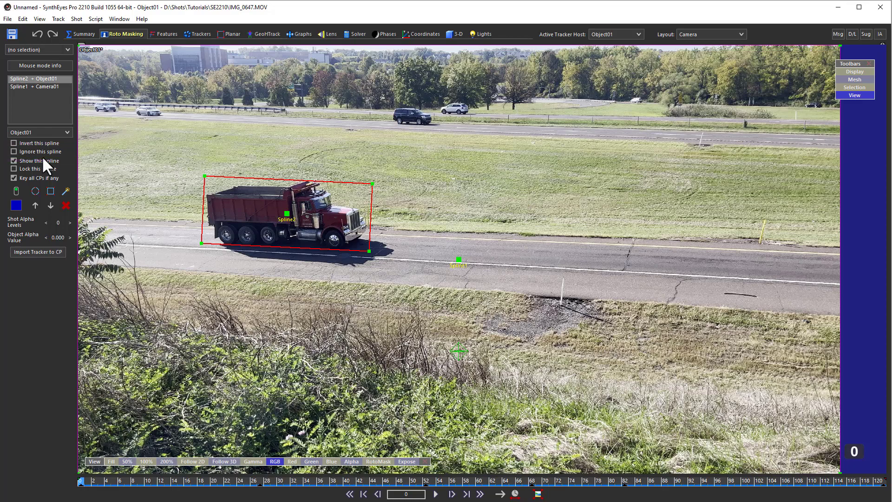
At frame 100, create a circular spline over the bare branches just ahead of the truck
{"action": "left_click", "coordinate": [32, 189]}
{"action": "left_click", "coordinate": [743, 482]}
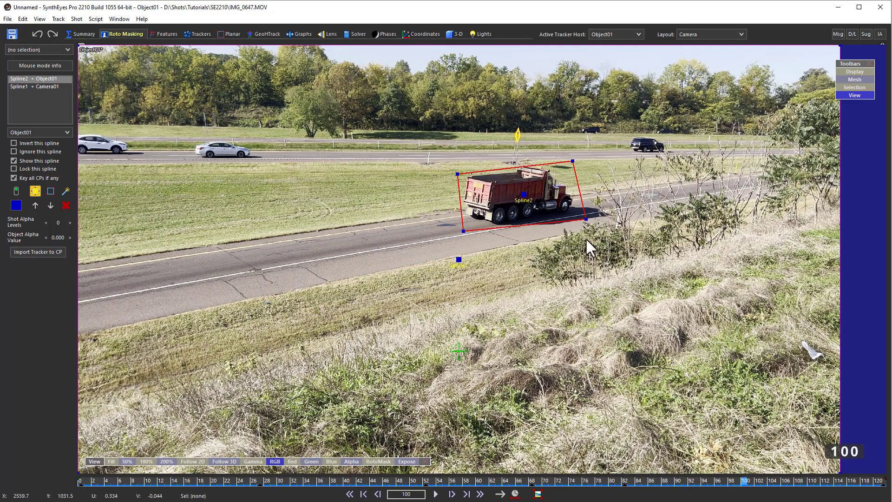
{"action": "left_click", "coordinate": [594, 219]}
{"action": "left_click_drag", "start_coordinate": [594, 220], "coordinate": [644, 163]}
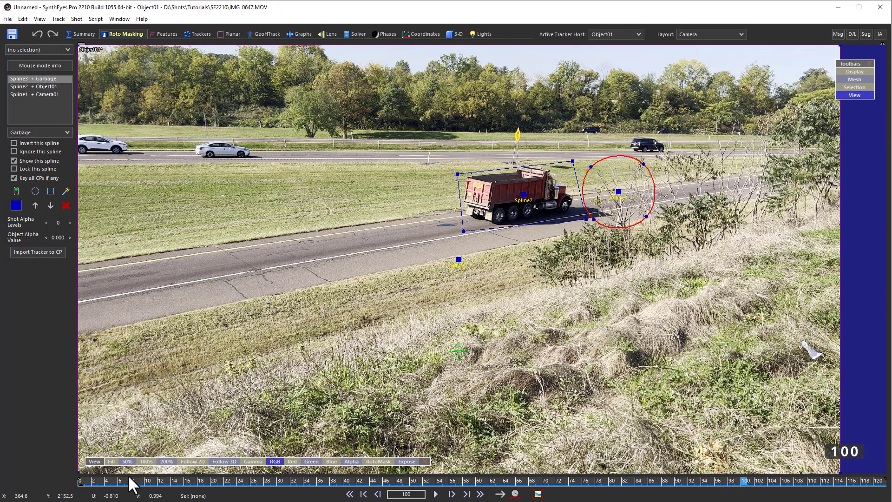
Animate the circular spline's enable state so that it is off at frame 0 and on from frame 100
{"action": "left_click_drag", "start_coordinate": [111, 483], "coordinate": [81, 484]}
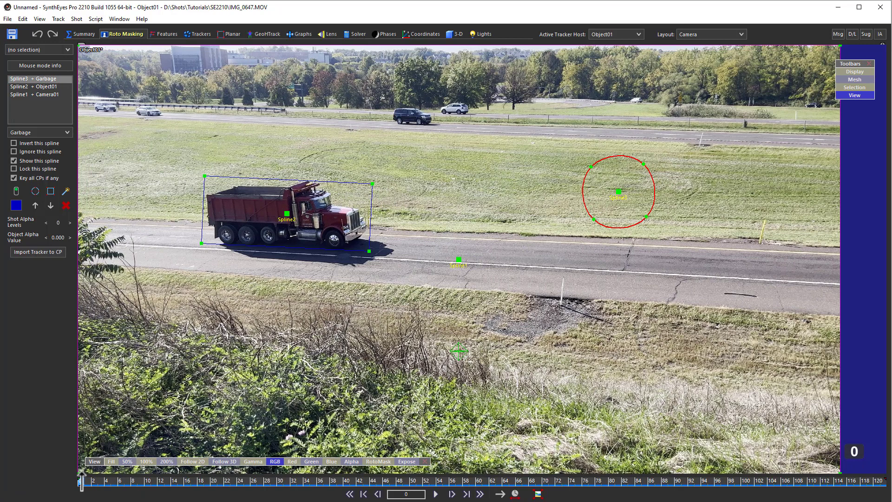
{"action": "left_click", "coordinate": [15, 191]}
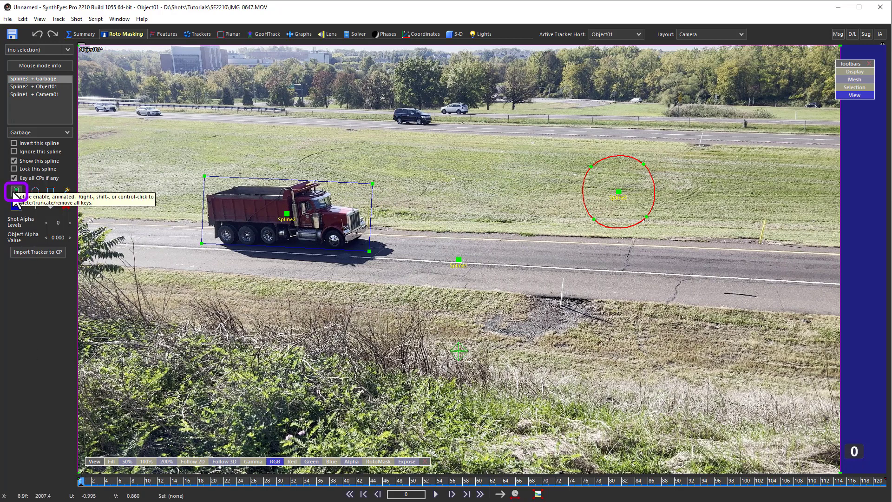
{"action": "left_click", "coordinate": [745, 484]}
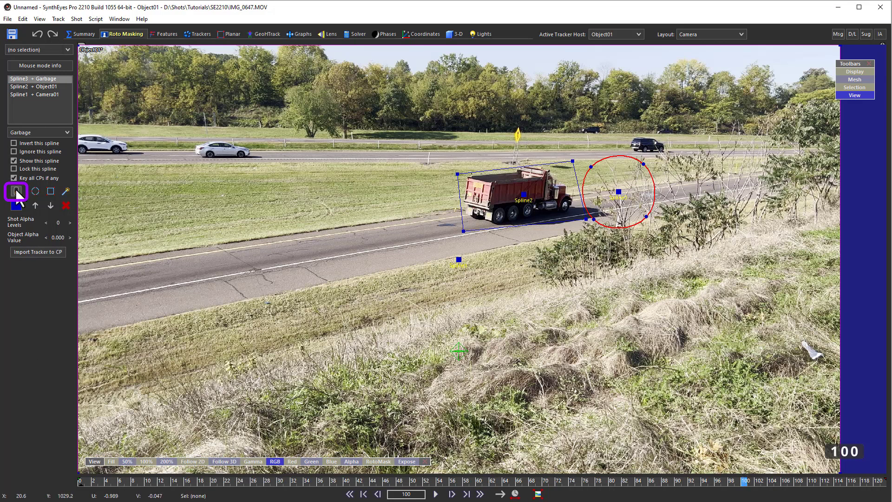
{"action": "left_click", "coordinate": [17, 191]}
Key the circular spline over the branches covering the truck at frame 121 and ahead of the truck at frame 100, and review the motion between
{"action": "left_click_drag", "start_coordinate": [769, 484], "coordinate": [882, 482]}
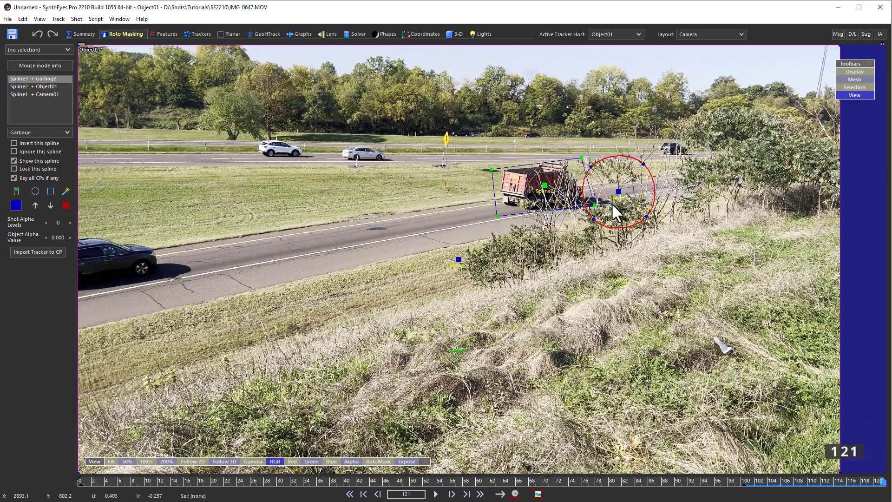
{"action": "left_click_drag", "start_coordinate": [618, 191], "coordinate": [549, 196]}
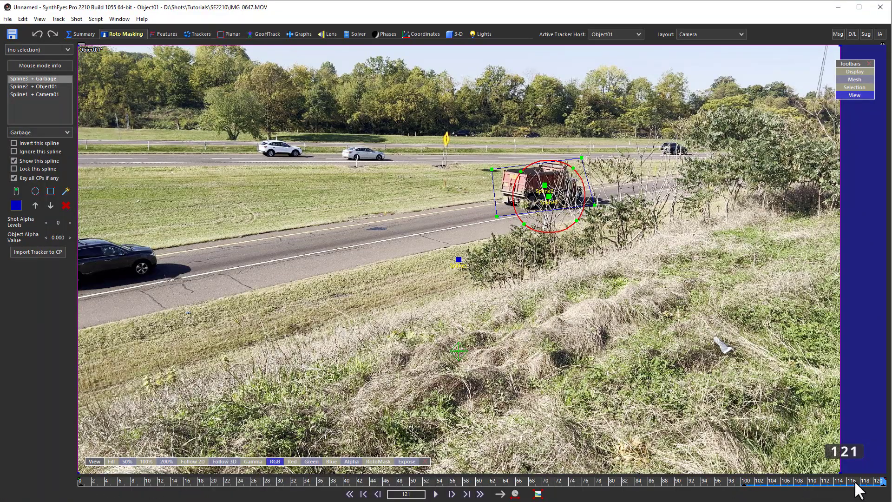
{"action": "left_click_drag", "start_coordinate": [860, 484], "coordinate": [743, 486]}
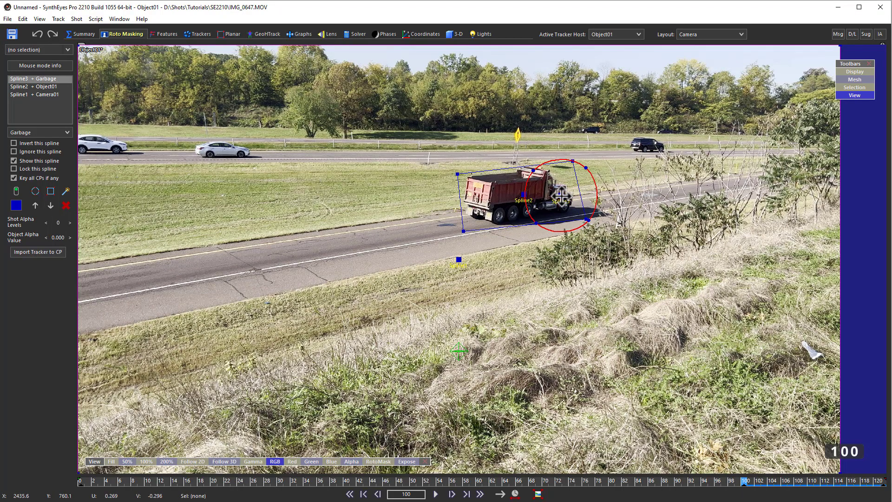
{"action": "left_click_drag", "start_coordinate": [568, 194], "coordinate": [620, 192]}
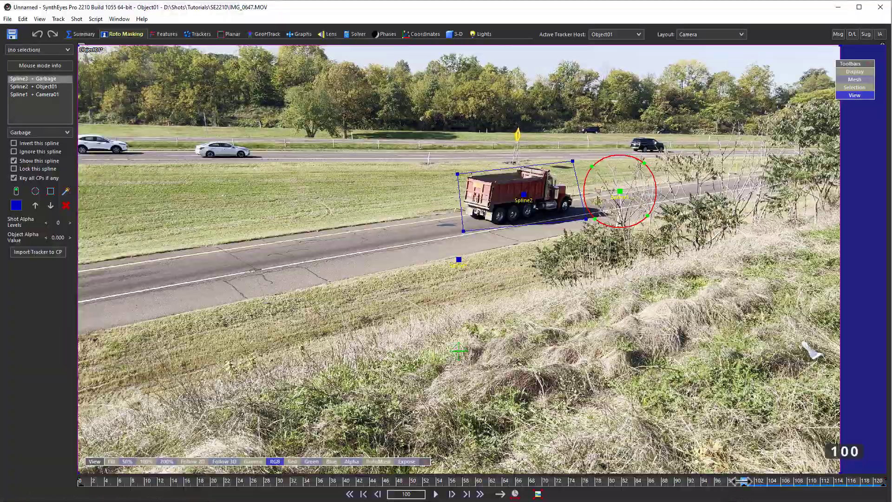
{"action": "left_click_drag", "start_coordinate": [743, 481], "coordinate": [799, 481]}
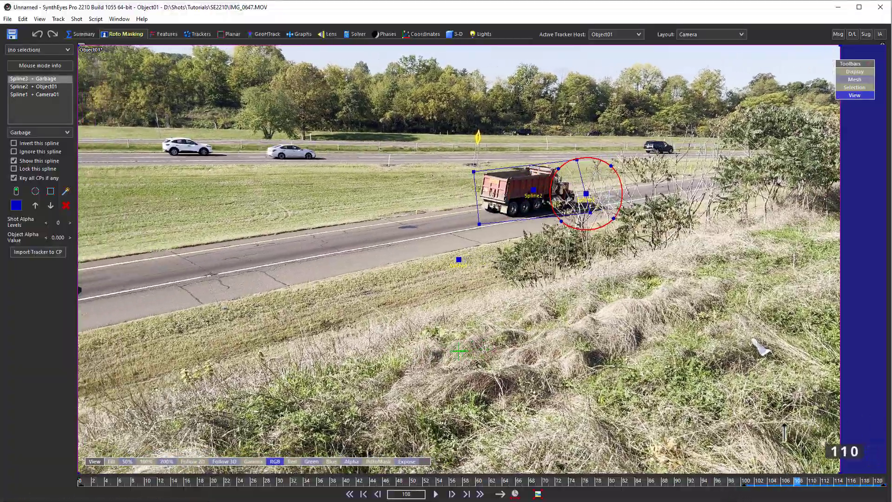
At frame 0, move the circular Garbage spline beyond the image's right edge and review its motion across the shot
{"action": "left_click_drag", "start_coordinate": [784, 433], "coordinate": [93, 451]}
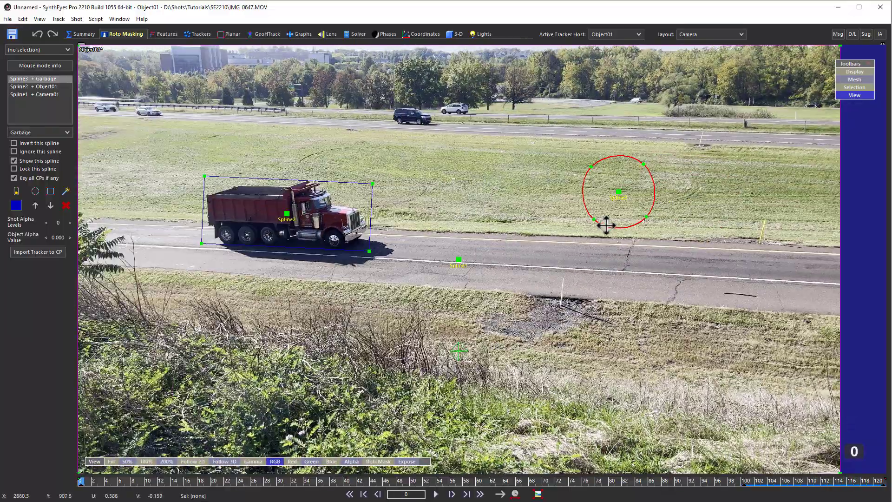
{"action": "left_click_drag", "start_coordinate": [618, 225], "coordinate": [889, 279]}
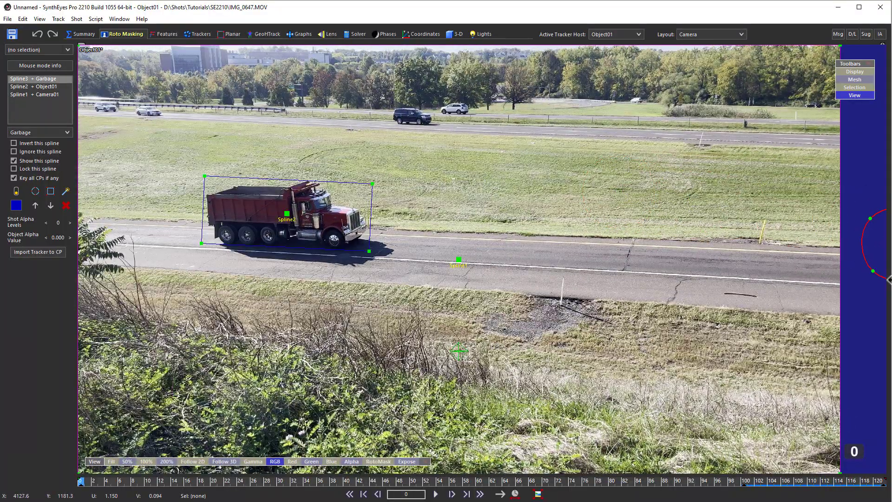
{"action": "mouse_move", "coordinate": [580, 488]}
{"action": "left_mouse_down"}
{"action": "mouse_move", "coordinate": [745, 481]}
{"action": "mouse_move", "coordinate": [828, 458]}
{"action": "mouse_move", "coordinate": [883, 482]}
{"action": "mouse_move", "coordinate": [80, 482]}
{"action": "left_mouse_up"}
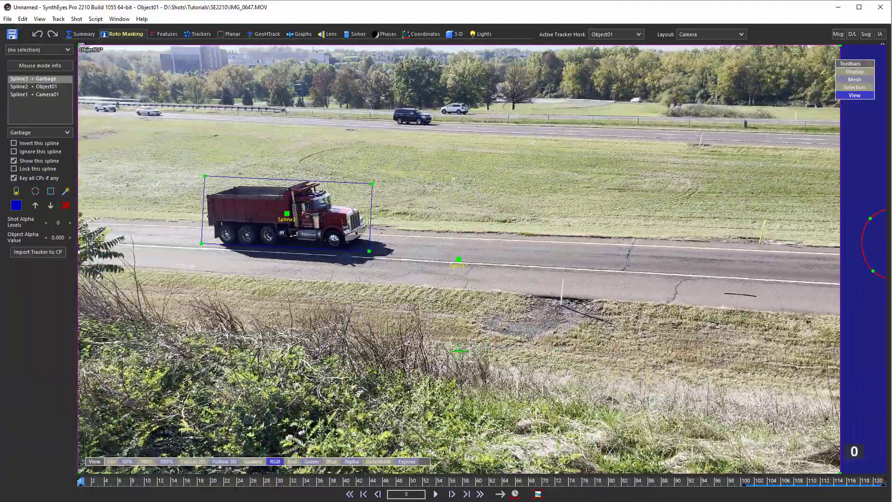
Overlay the roto mask on the image at 58% and inspect the truck's masking up to frame 100
{"action": "left_click", "coordinate": [380, 461]}
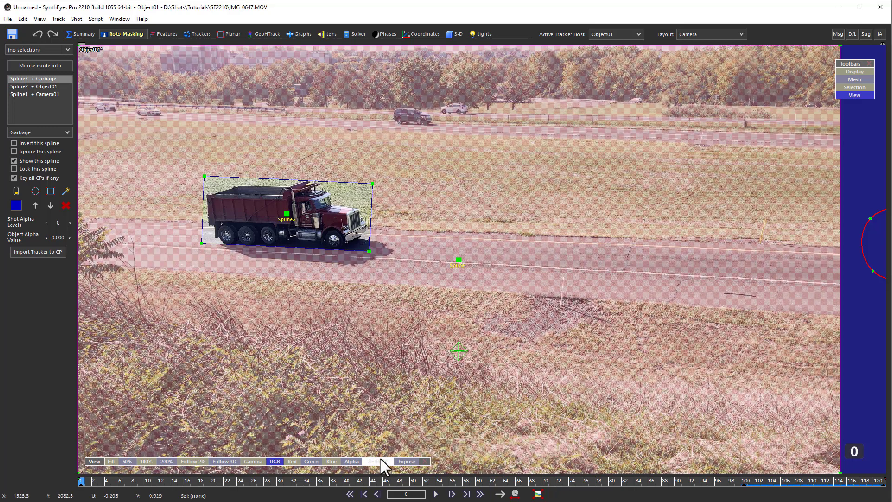
{"action": "left_click_drag", "start_coordinate": [381, 441], "coordinate": [379, 426]}
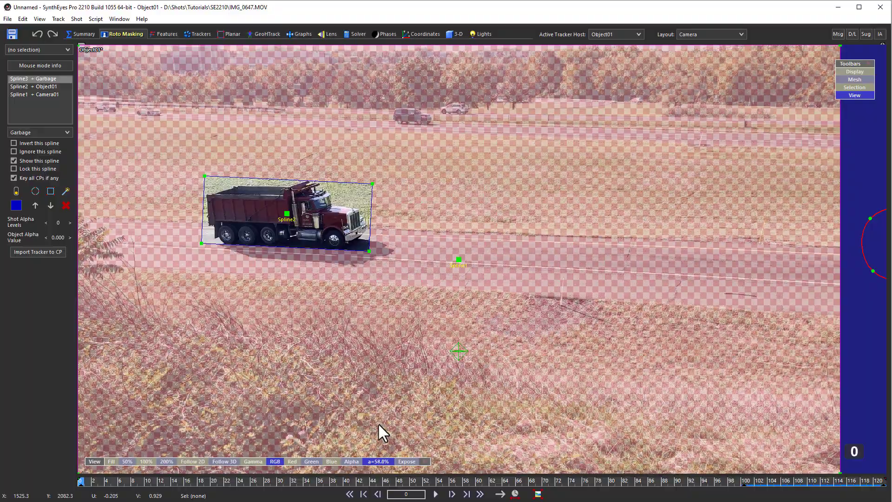
{"action": "left_click_drag", "start_coordinate": [83, 480], "coordinate": [745, 483]}
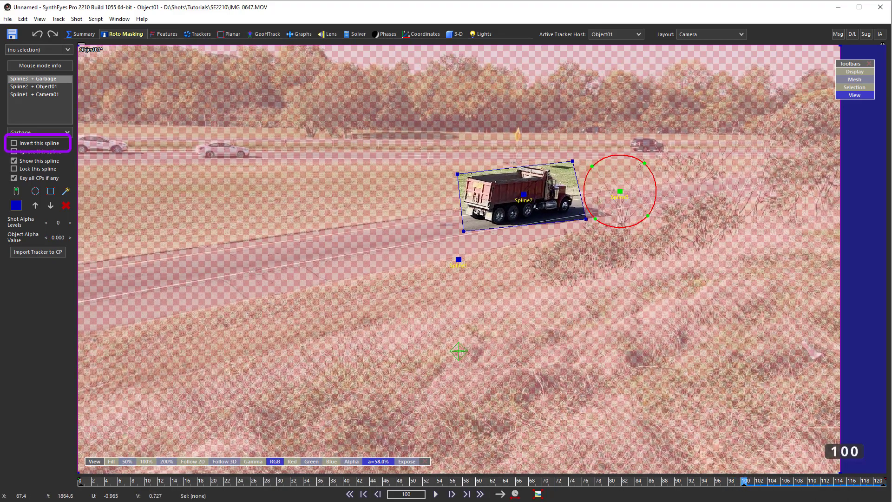
At frame 100, invert the circular Garbage spline and restore it to non-inverted
{"action": "left_click", "coordinate": [50, 79]}
{"action": "left_click", "coordinate": [14, 143]}
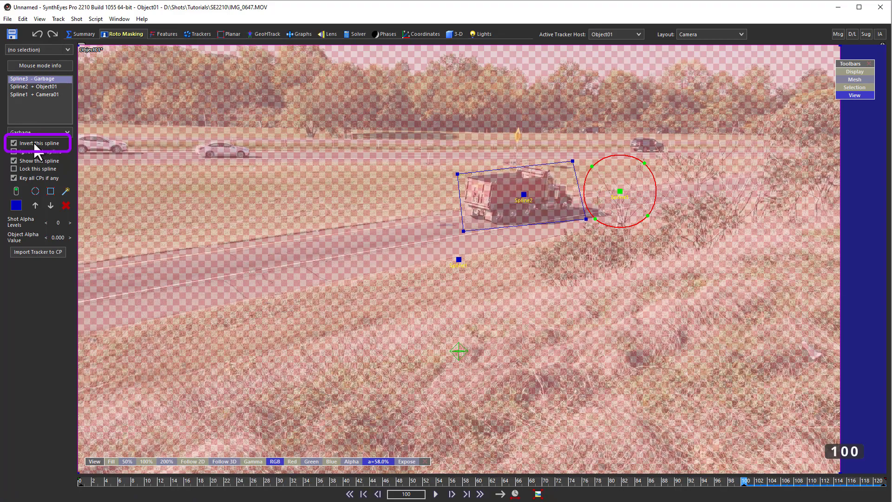
{"action": "left_click", "coordinate": [34, 143]}
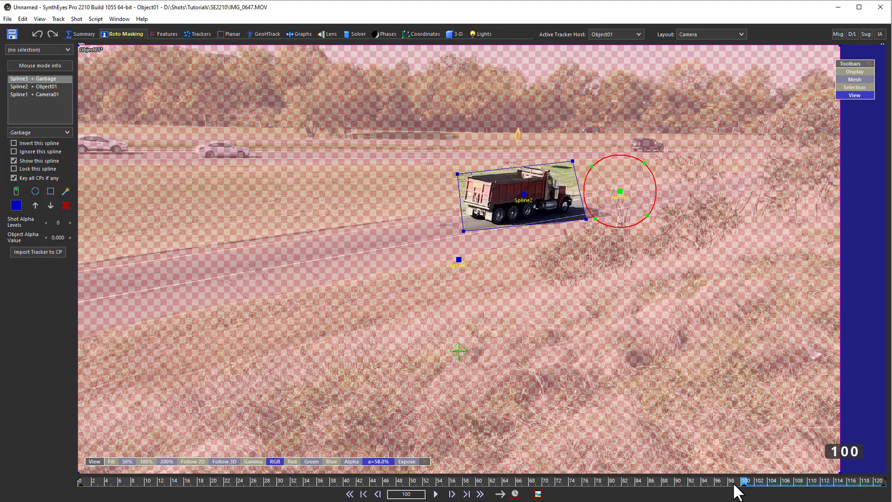
Go to frame 112 and toggle inversion of the circular Garbage spline on and off where it covers the truck
{"action": "left_click_drag", "start_coordinate": [736, 486], "coordinate": [825, 486]}
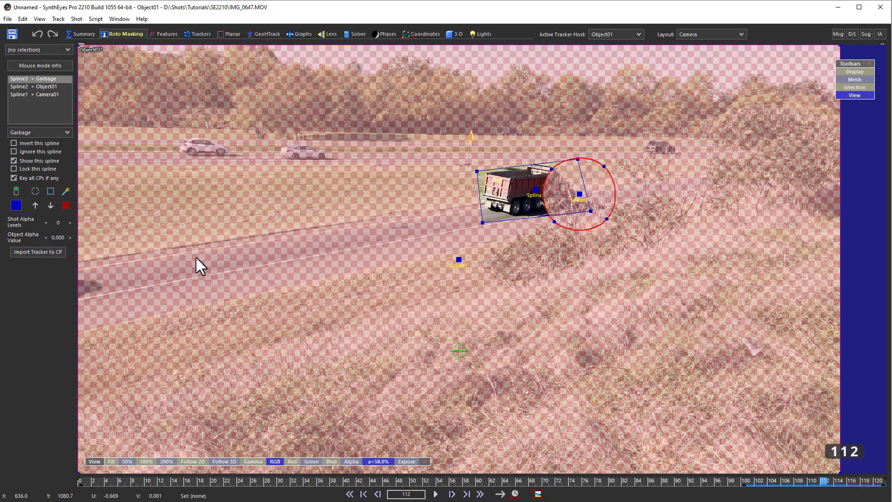
{"action": "left_click", "coordinate": [37, 78]}
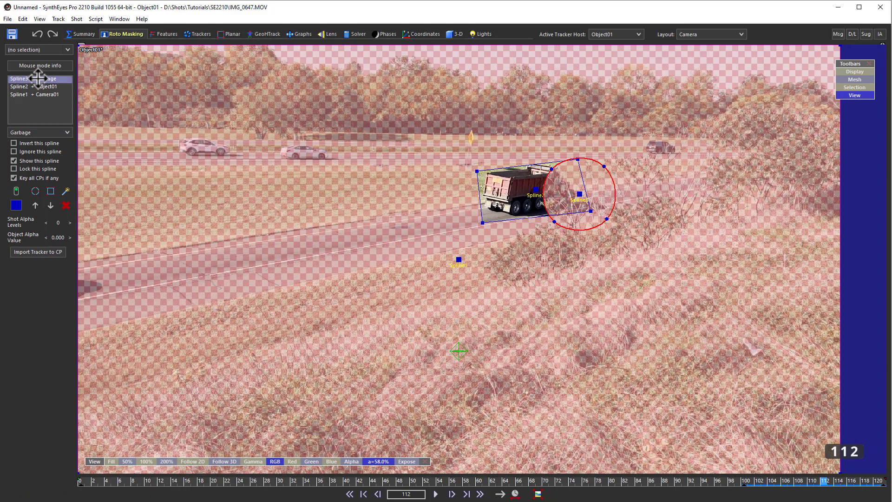
{"action": "left_click", "coordinate": [47, 143]}
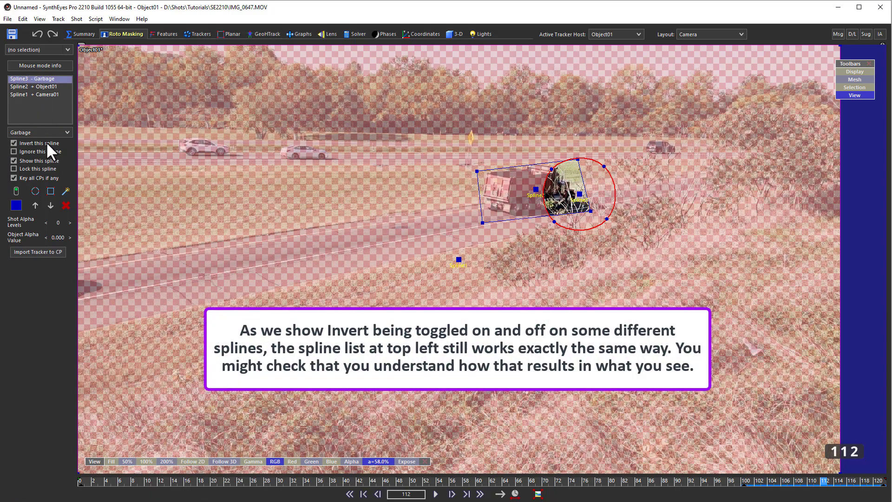
{"action": "left_click", "coordinate": [47, 143]}
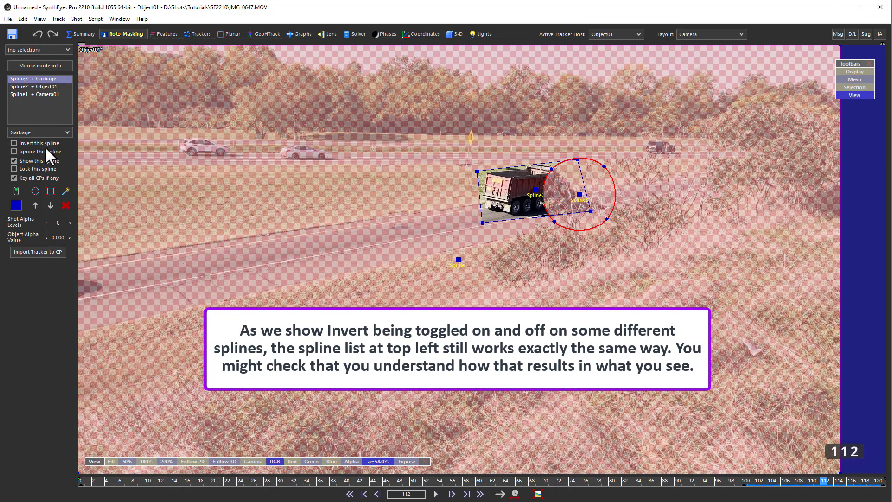
Toggle inversion of the truck's spline, Spline2, on and off with Object01 as the active host
{"action": "left_click", "coordinate": [36, 86]}
{"action": "left_click", "coordinate": [47, 143]}
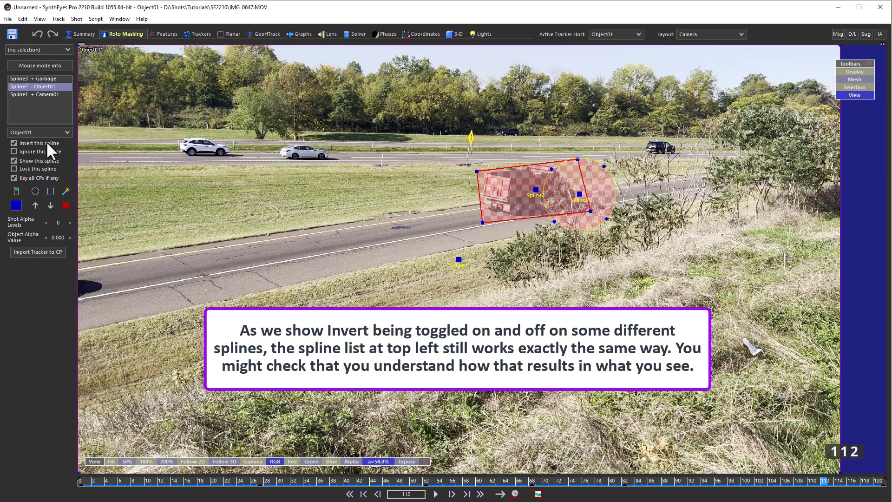
{"action": "left_click", "coordinate": [47, 143]}
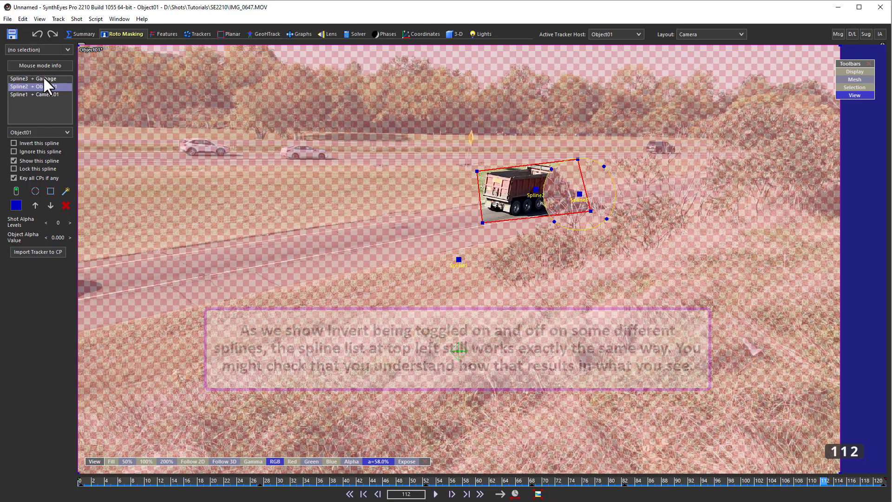
Toggle ignoring of the circular Garbage spline, Spline3, on and off
{"action": "left_click", "coordinate": [43, 78]}
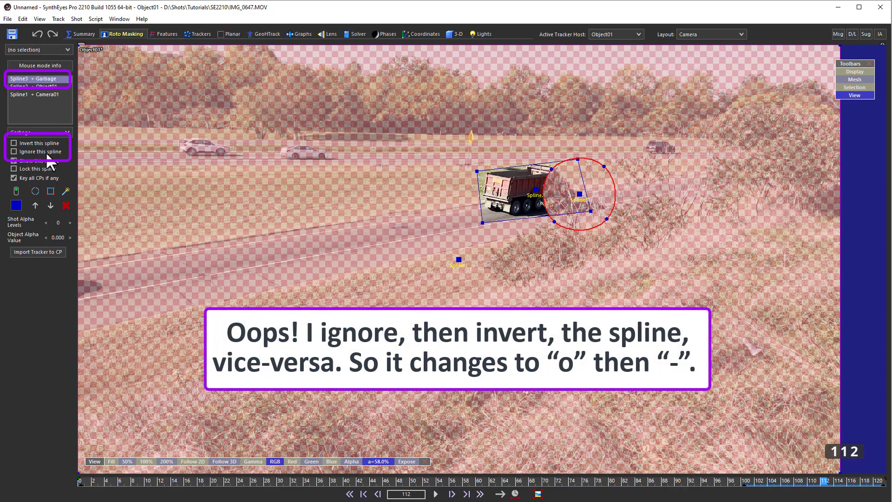
{"action": "left_click", "coordinate": [48, 155]}
{"action": "left_click", "coordinate": [48, 155]}
Make Camera01 the active tracker host and toggle inversion of the circular Garbage spline on and off
{"action": "left_click", "coordinate": [594, 34]}
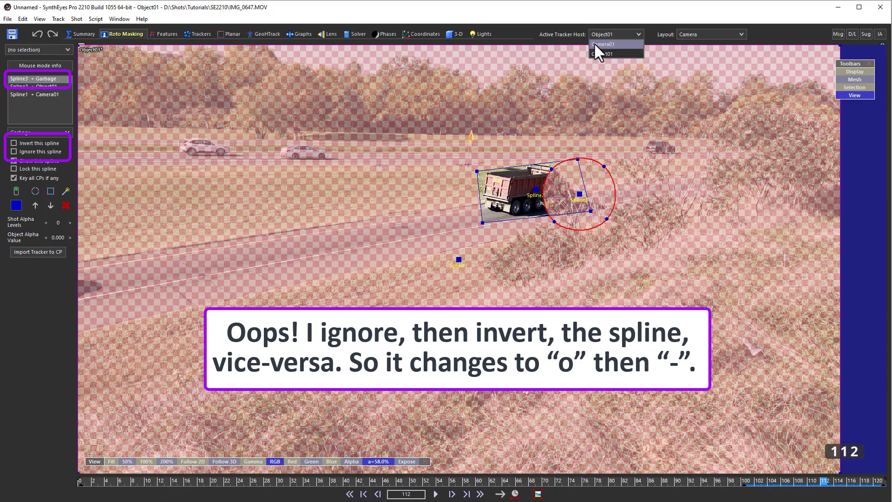
{"action": "left_click", "coordinate": [593, 44]}
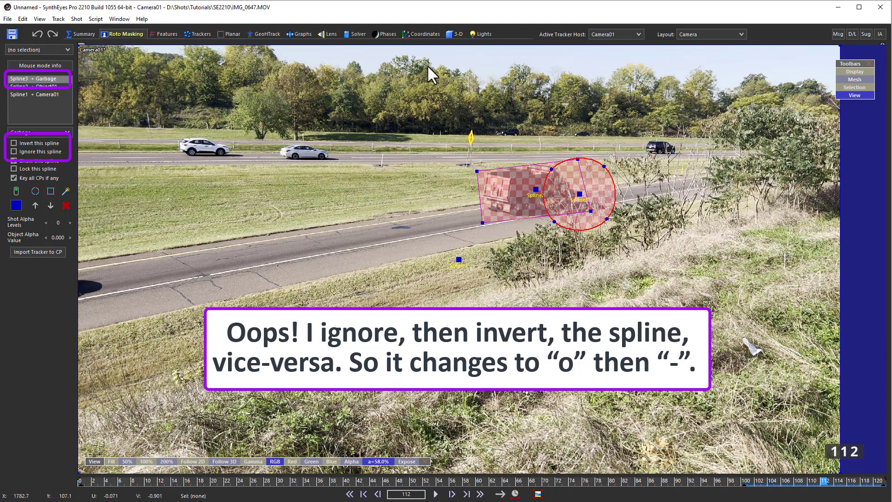
{"action": "left_click", "coordinate": [34, 143]}
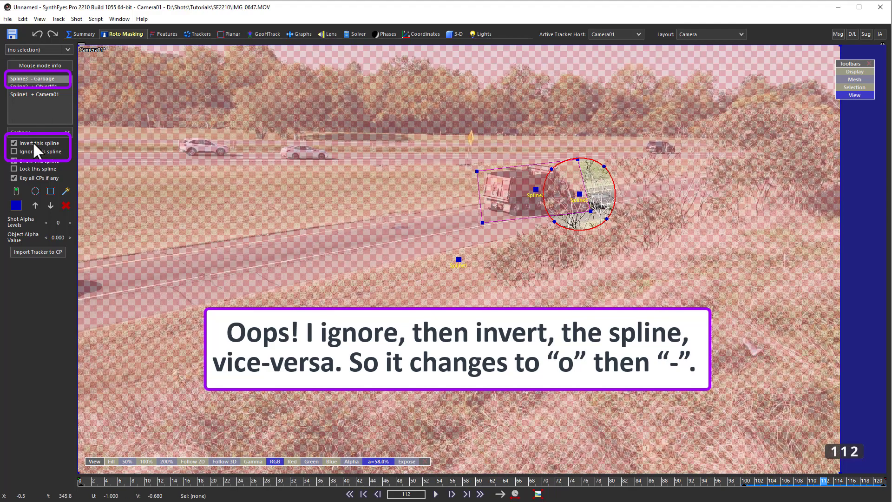
{"action": "left_click", "coordinate": [34, 144]}
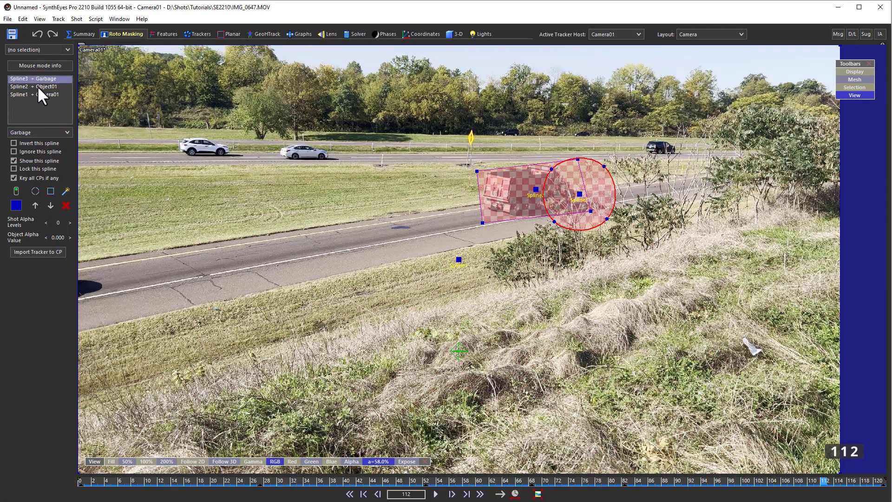
Invert the truck's spline while viewing Camera01's mask, and restore it to non-inverted
{"action": "left_click", "coordinate": [37, 86]}
{"action": "left_click", "coordinate": [27, 143]}
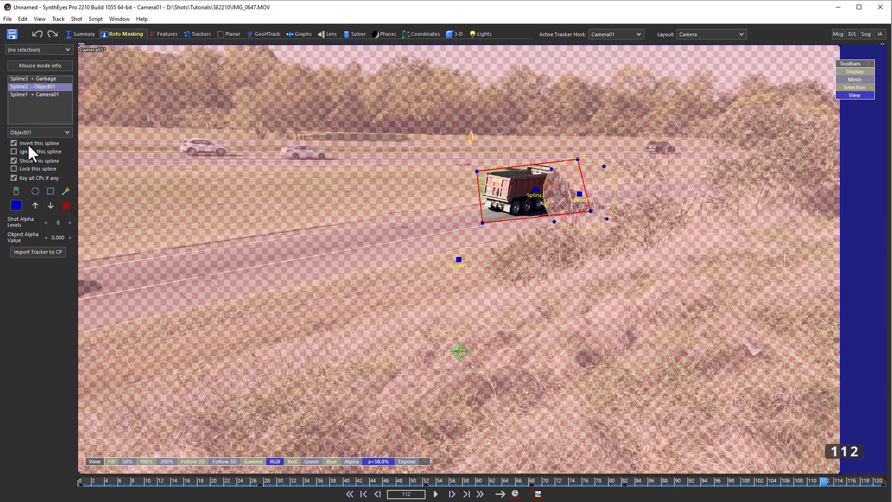
{"action": "left_click", "coordinate": [27, 143]}
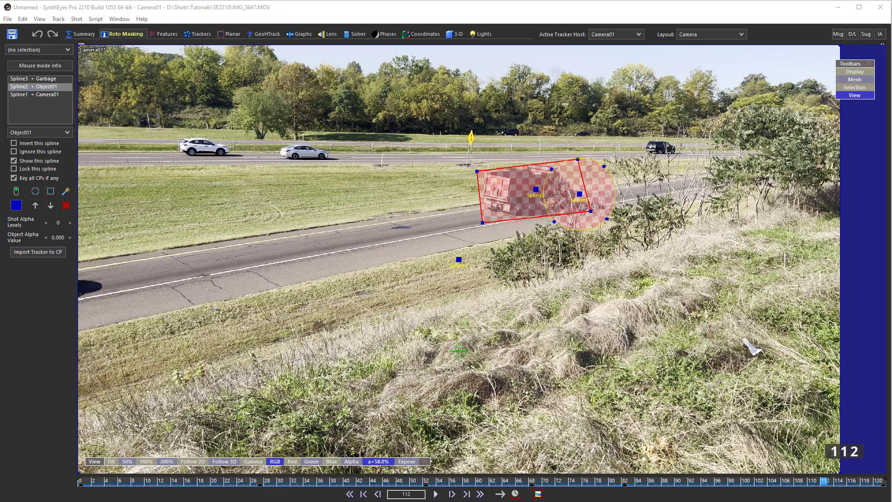
Display Camera01's alpha mask and review it from frame 31 to frame 80
{"action": "left_click", "coordinate": [351, 462]}
{"action": "left_click", "coordinate": [289, 478]}
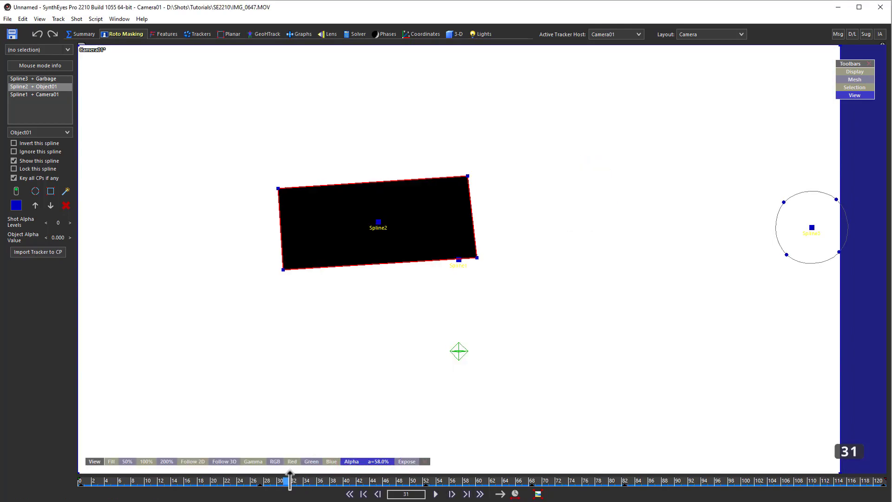
{"action": "left_click_drag", "start_coordinate": [290, 479], "coordinate": [611, 481]}
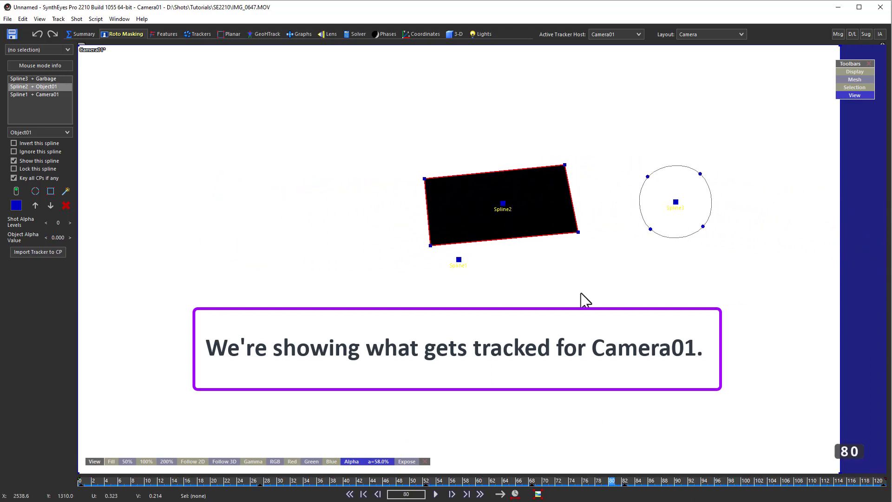
Switch the active tracker host to Object01 and review its alpha mask up to frame 106
{"action": "left_click", "coordinate": [591, 33]}
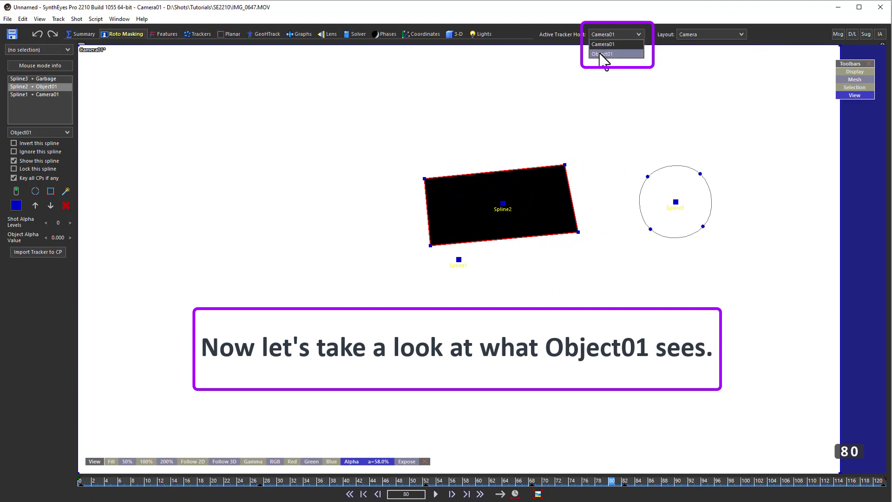
{"action": "left_click", "coordinate": [604, 51]}
{"action": "left_click_drag", "start_coordinate": [640, 484], "coordinate": [785, 481]}
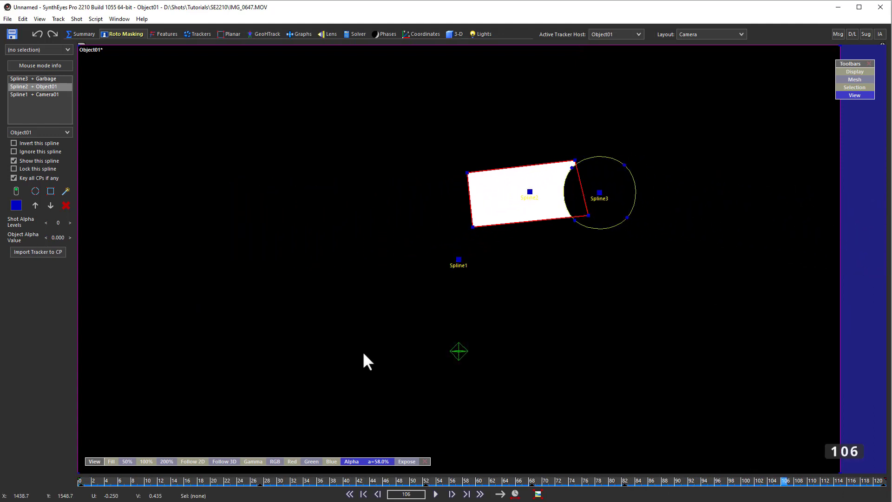
In the Save Sequence settings, include alpha and exclude RGB, and close the dialog without starting the export
{"action": "left_click", "coordinate": [77, 19]}
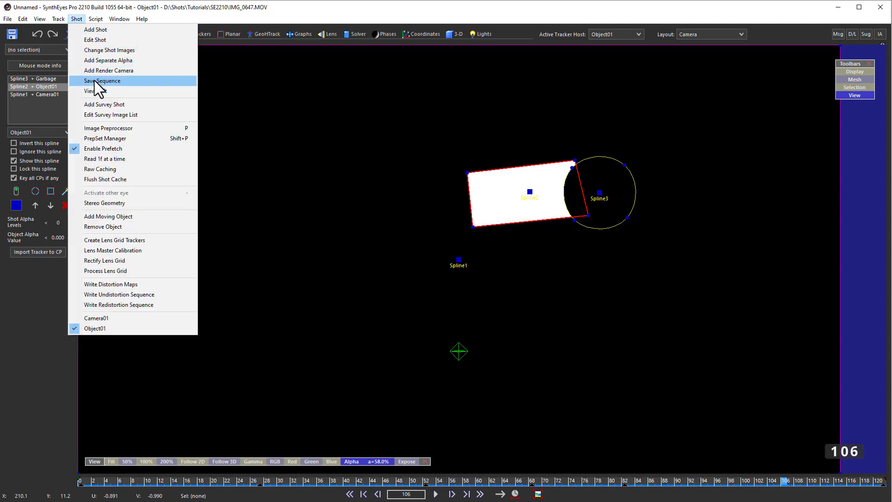
{"action": "left_click", "coordinate": [95, 81]}
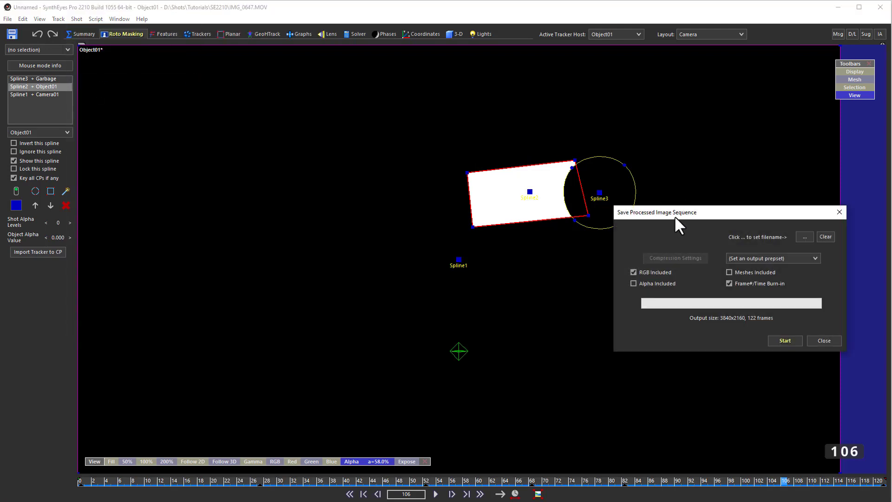
{"action": "left_click_drag", "start_coordinate": [675, 215], "coordinate": [397, 167]}
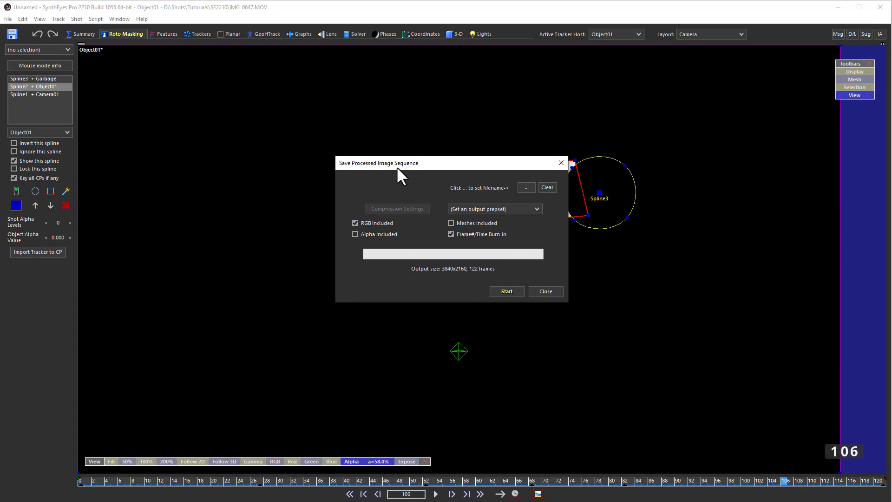
{"action": "left_click", "coordinate": [380, 234]}
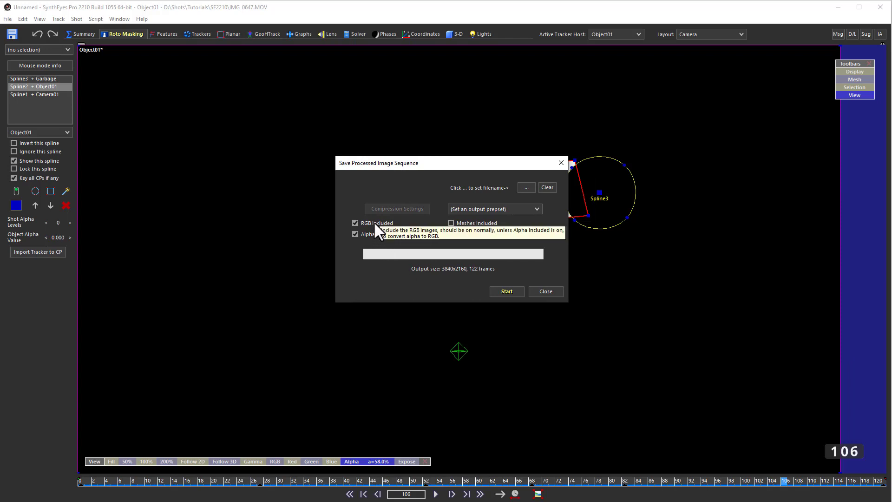
{"action": "left_click", "coordinate": [373, 222]}
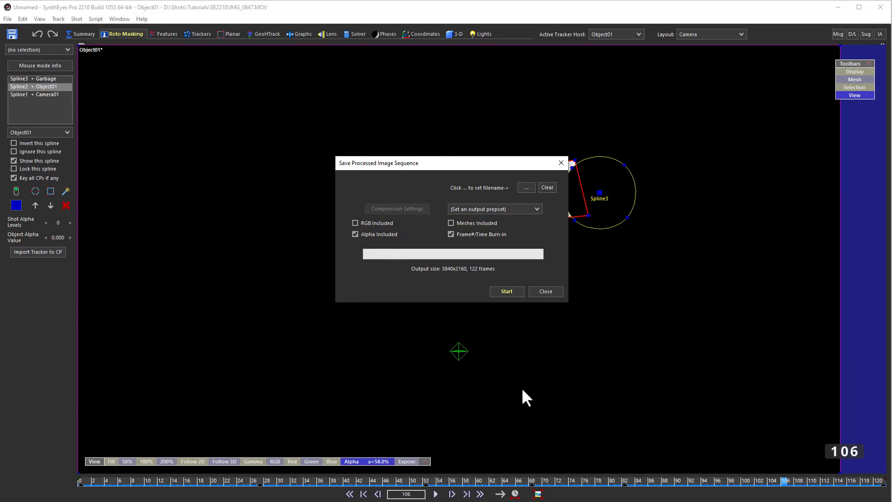
{"action": "left_click", "coordinate": [543, 292]}
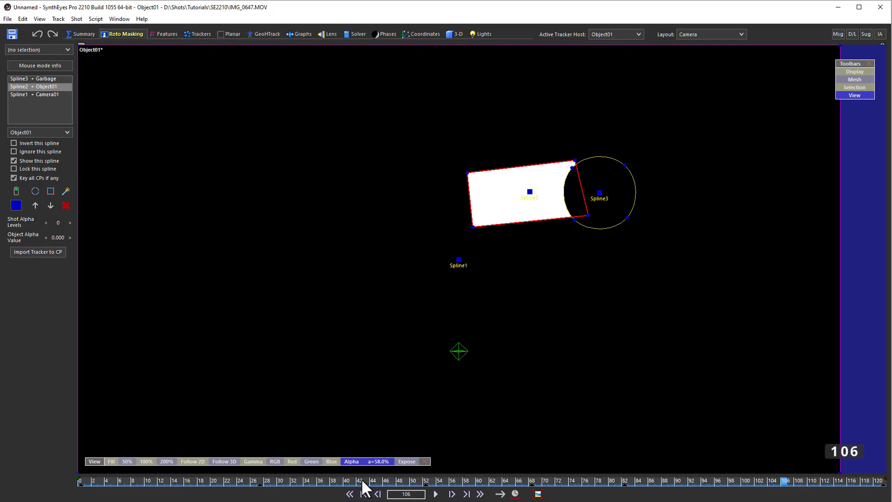
Restore the RGB image display and change the layout to Camera & Hierarchy
{"action": "left_click", "coordinate": [348, 462]}
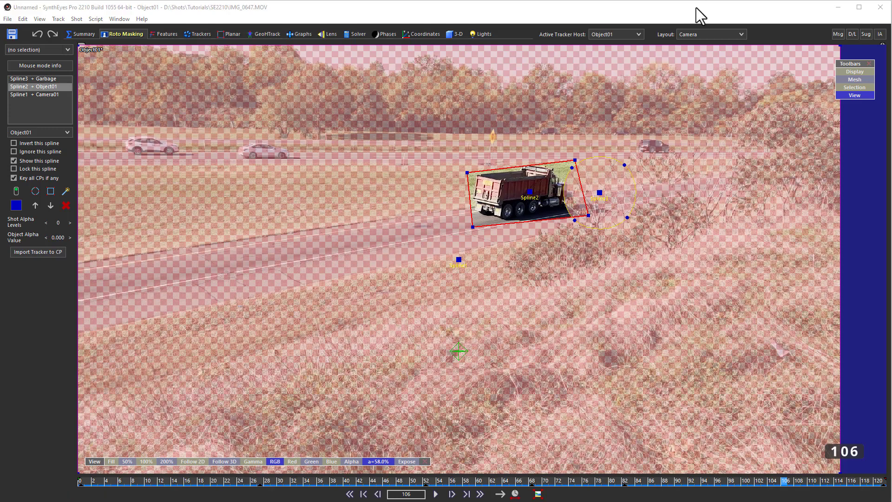
{"action": "left_click", "coordinate": [700, 35]}
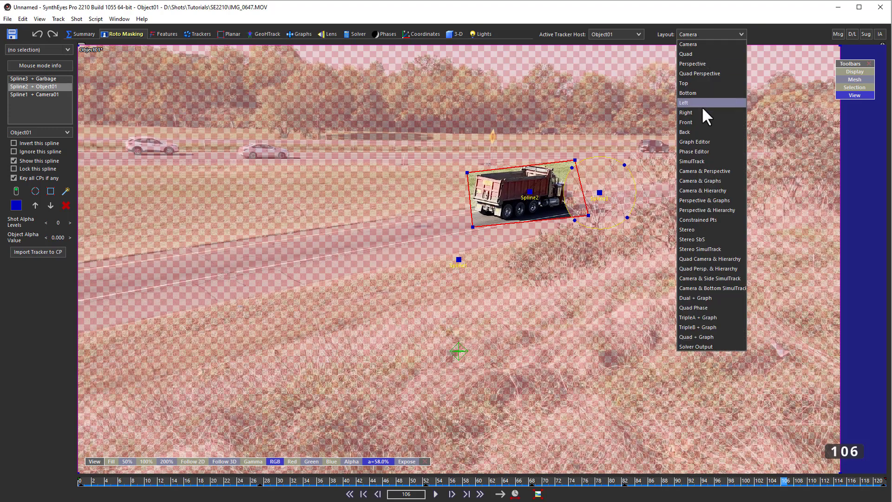
{"action": "left_click", "coordinate": [701, 190]}
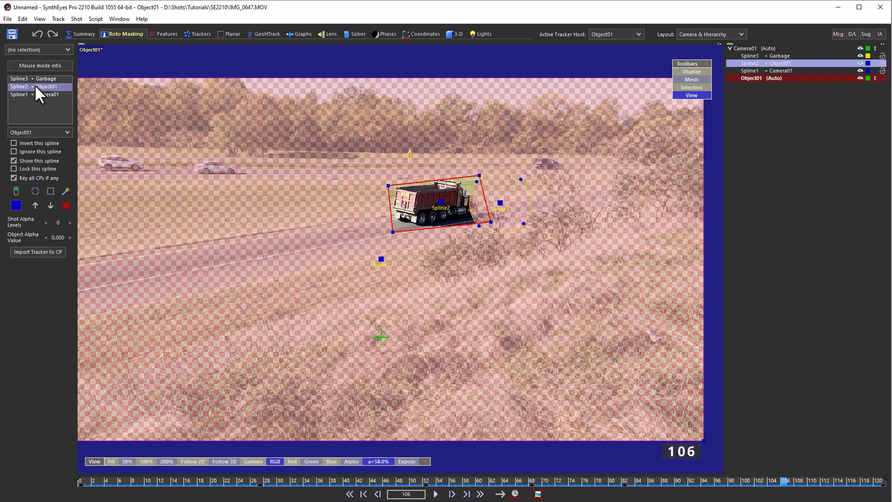
Move the truck's spline, Spline2, ahead of the circular Garbage spline in the stacking order
{"action": "left_click", "coordinate": [34, 205]}
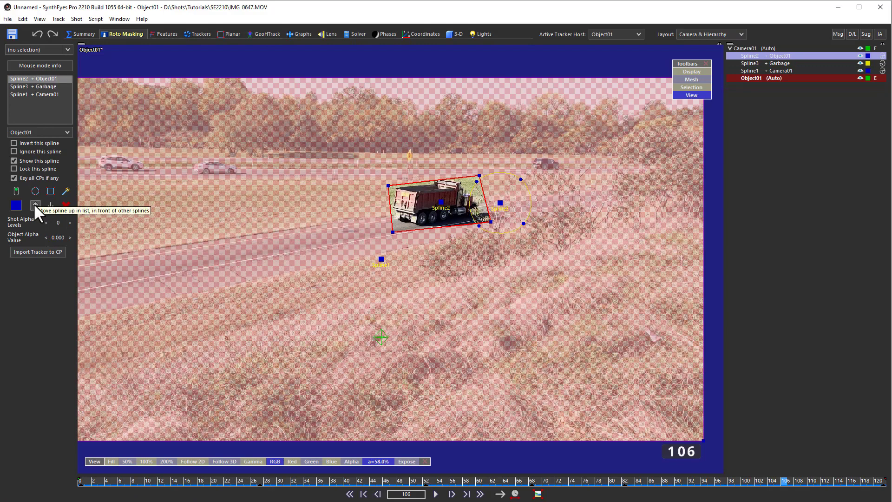
Move the truck's spline, Spline2, back behind the circular Garbage spline and make Camera01 the active tracker host
{"action": "left_click", "coordinate": [51, 205]}
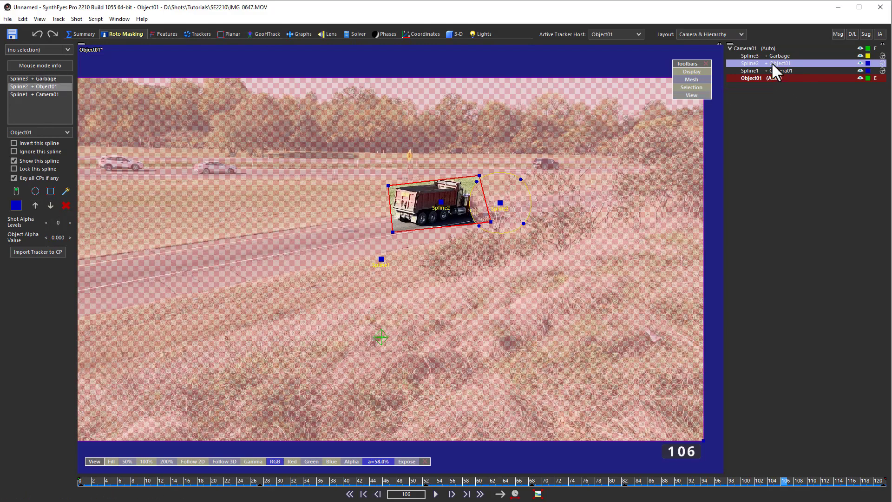
{"action": "left_click", "coordinate": [769, 49]}
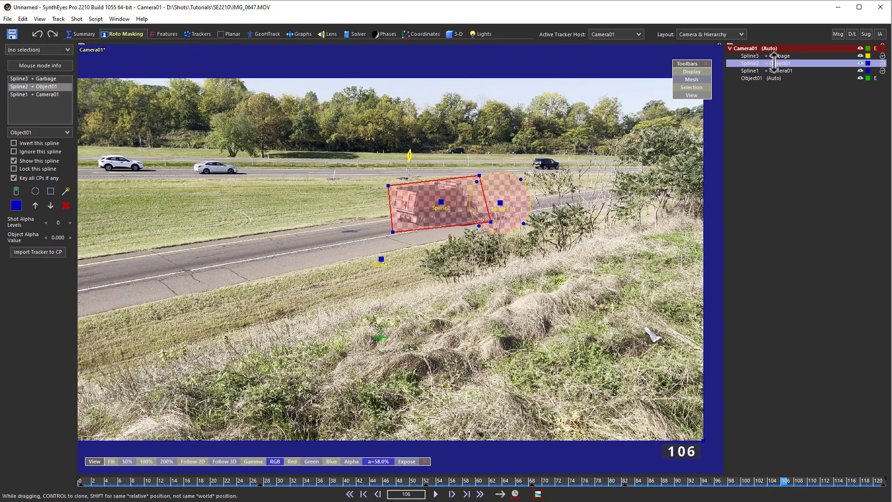
{"action": "left_click_drag", "start_coordinate": [771, 60], "coordinate": [779, 69]}
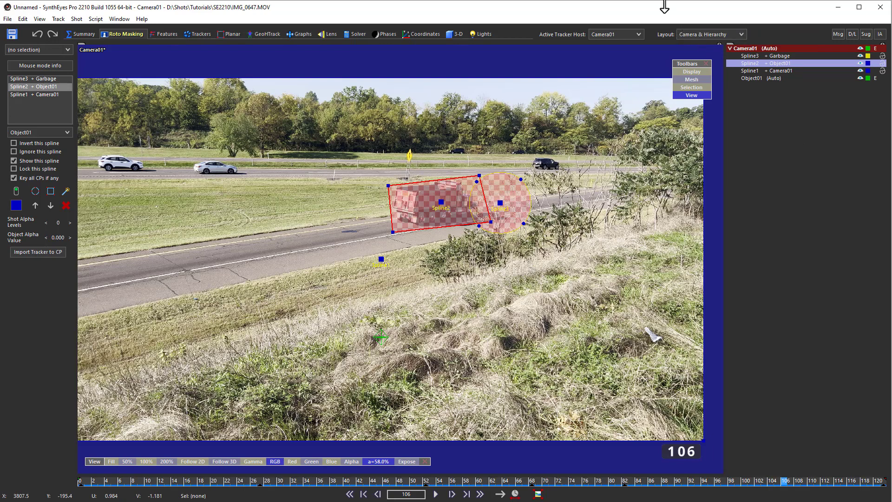
Change the layout to Camera and return to frame 0
{"action": "left_click", "coordinate": [692, 35]}
{"action": "left_click", "coordinate": [692, 44]}
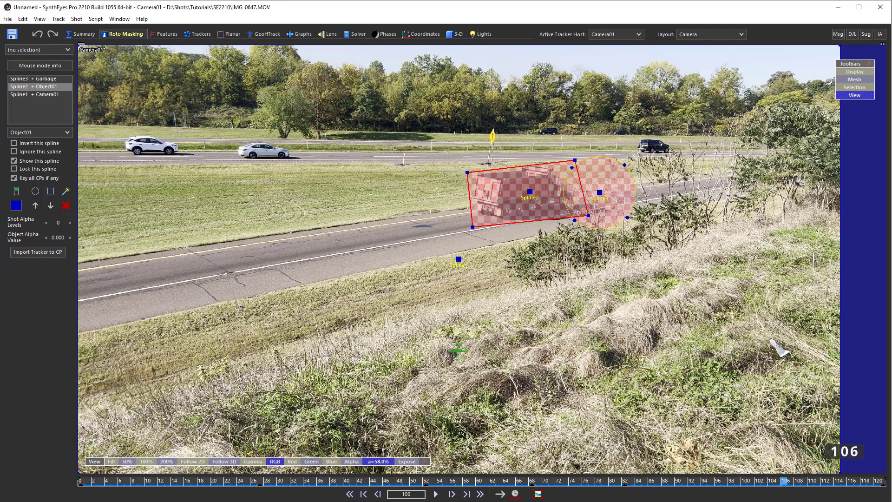
{"action": "left_click", "coordinate": [349, 494]}
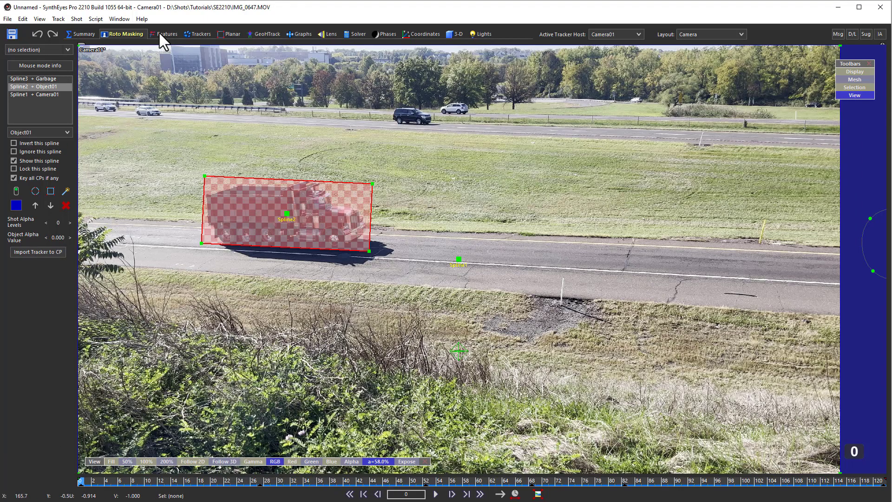
Create a tracker on the rear wheel of the dark SUV on the far road at frame 0
{"action": "left_click", "coordinate": [191, 33]}
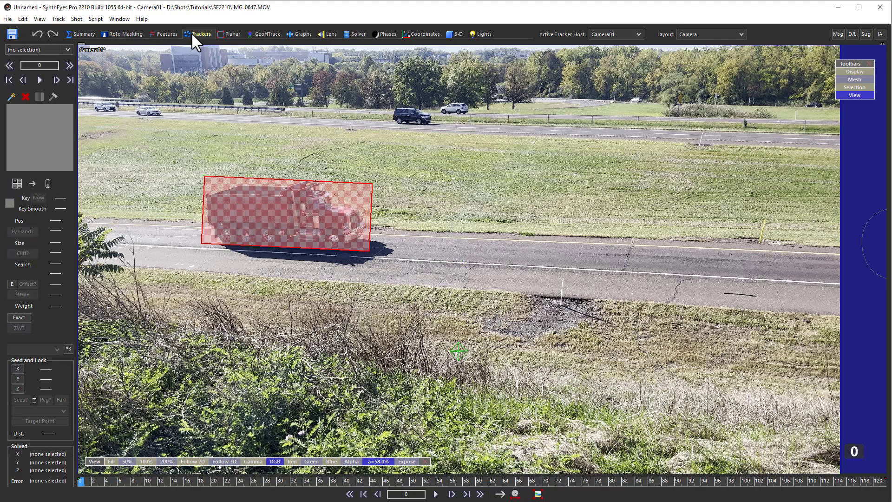
{"action": "left_click", "coordinate": [10, 96]}
{"action": "left_click", "coordinate": [400, 120]}
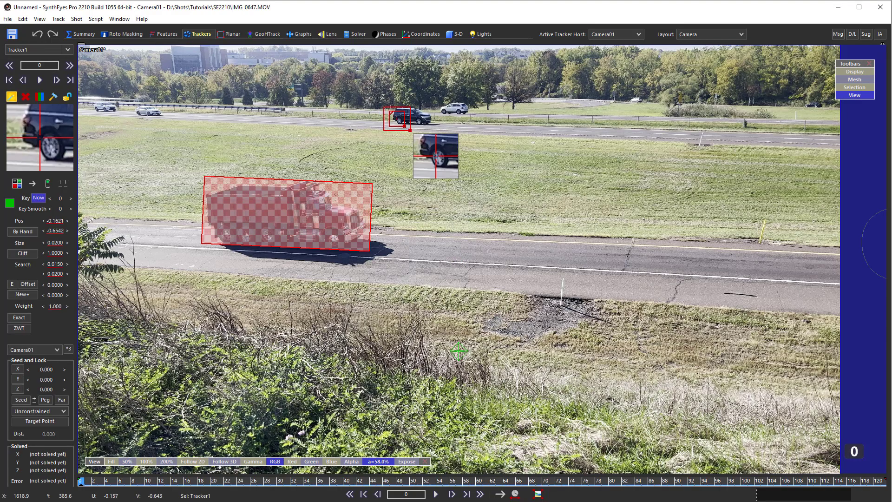
{"action": "left_click_drag", "start_coordinate": [400, 120], "coordinate": [400, 120]}
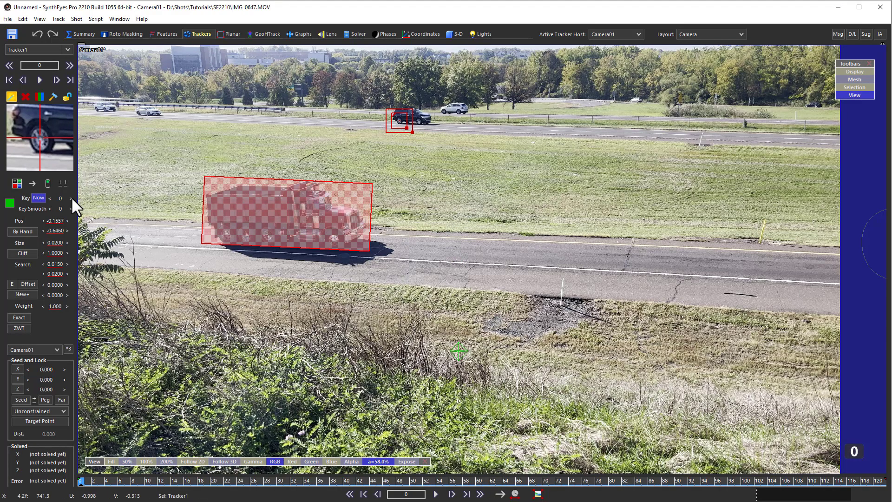
Make the wheel tracker a symmetric-type tracker with size 0.0070 and centre it on the wheel hub
{"action": "left_click", "coordinate": [19, 182]}
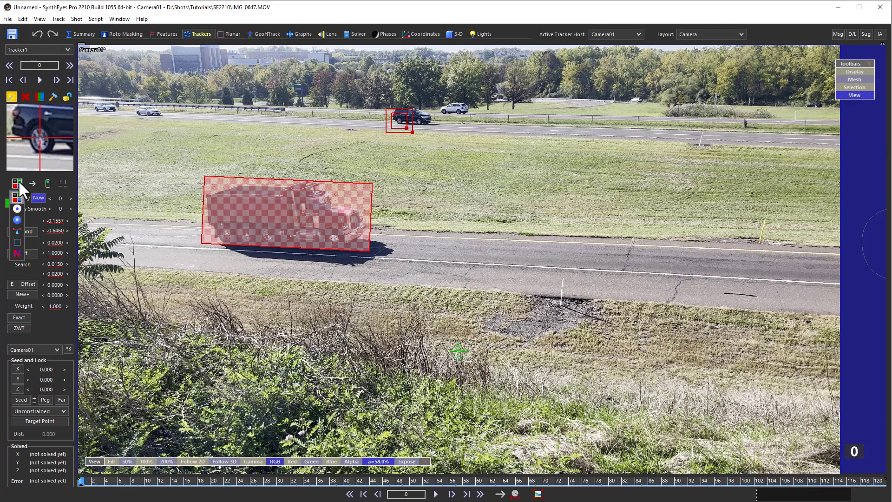
{"action": "left_click", "coordinate": [16, 231]}
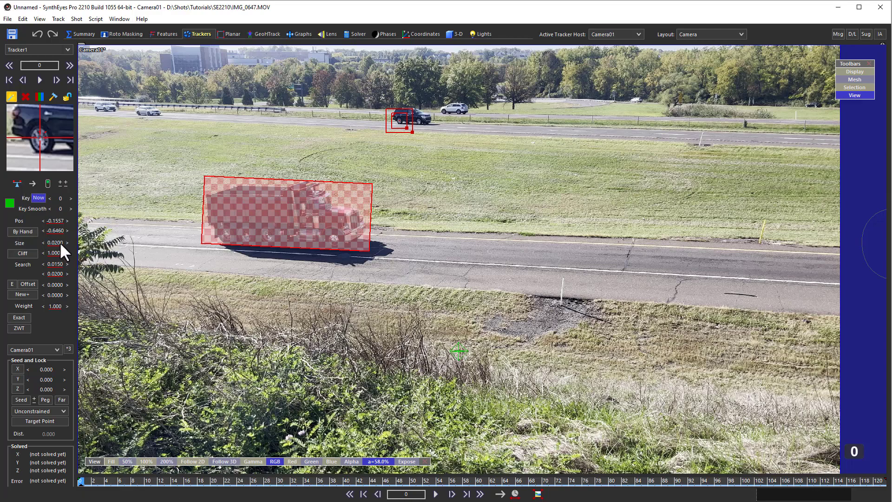
{"action": "left_click_drag", "start_coordinate": [60, 242], "coordinate": [40, 242]}
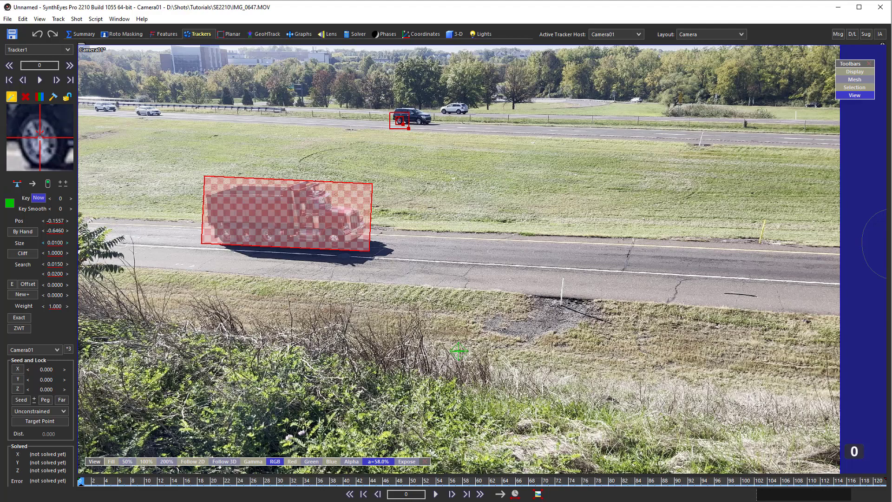
{"action": "left_click_drag", "start_coordinate": [31, 154], "coordinate": [39, 138]}
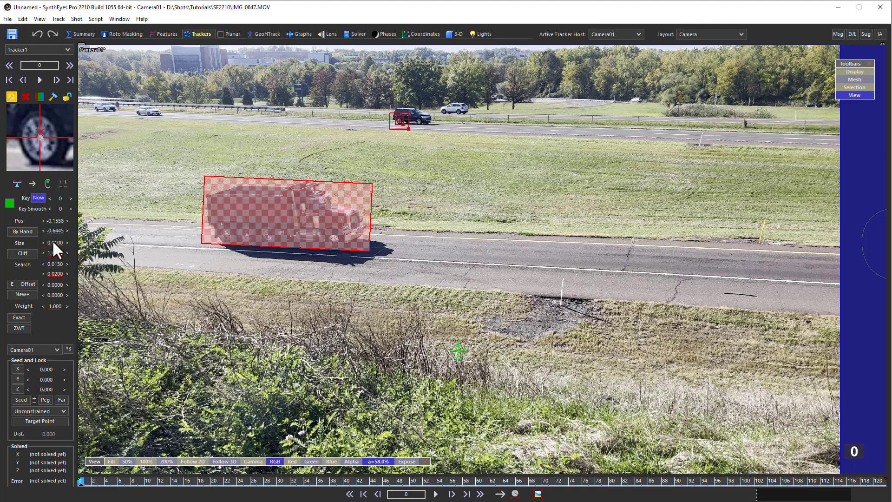
{"action": "left_click_drag", "start_coordinate": [52, 240], "coordinate": [49, 240]}
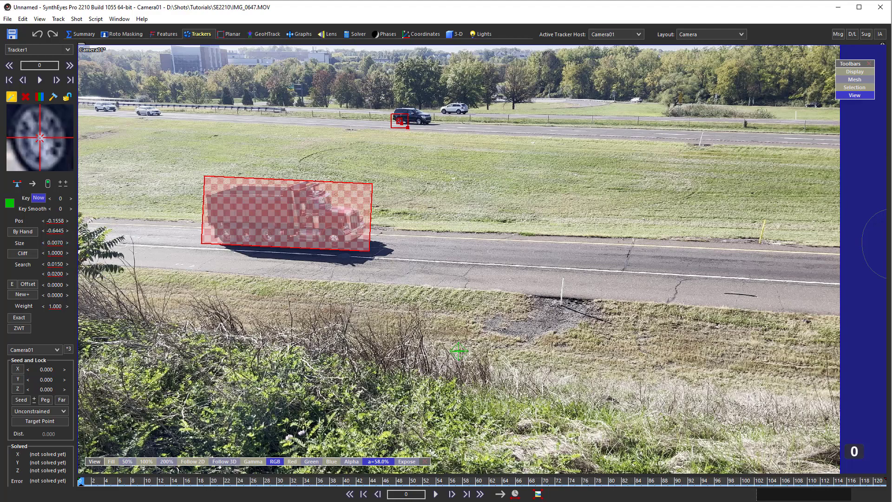
{"action": "left_click_drag", "start_coordinate": [39, 139], "coordinate": [41, 138]}
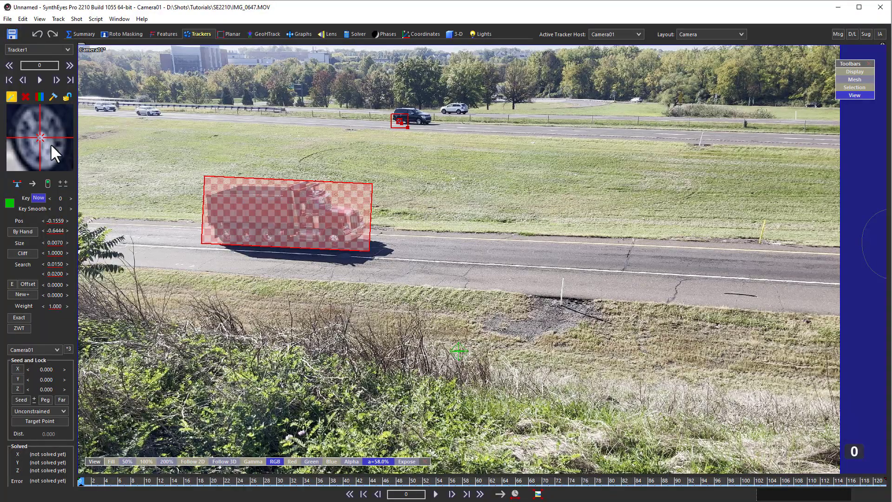
Track the SUV's wheel forward, disabling the tracker from frame 81 where the signpost blocks it, and lock the tracker
{"action": "key", "text": "space"}
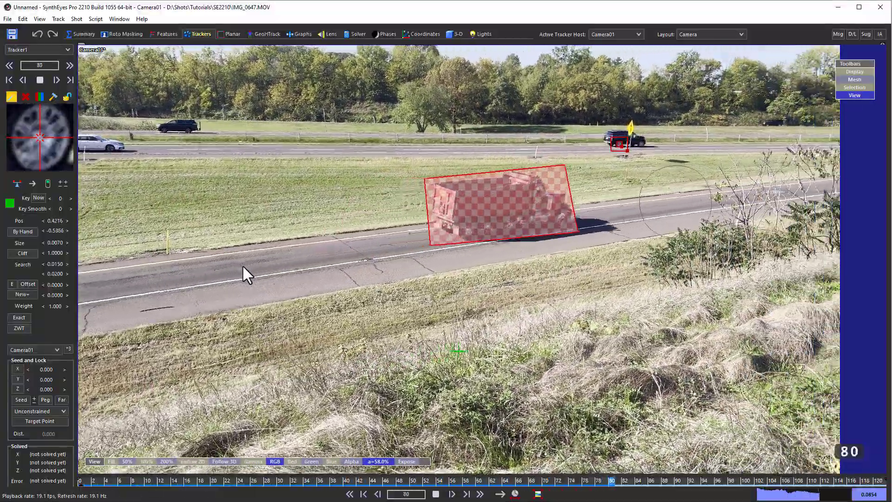
{"action": "key", "text": "space"}
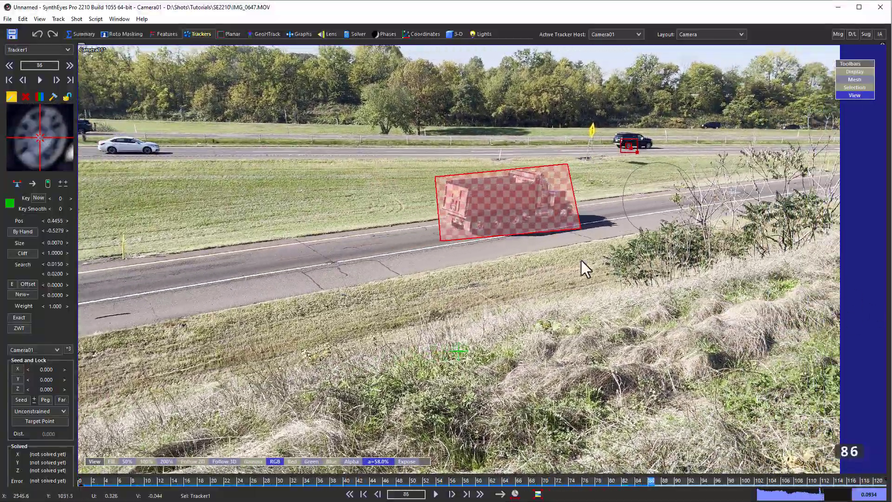
{"action": "left_click_drag", "start_coordinate": [651, 482], "coordinate": [618, 481]}
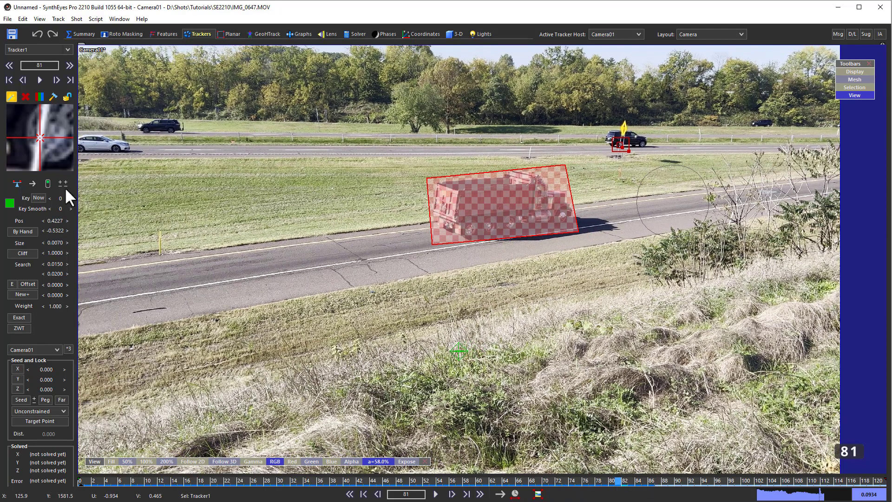
{"action": "left_click", "coordinate": [48, 183]}
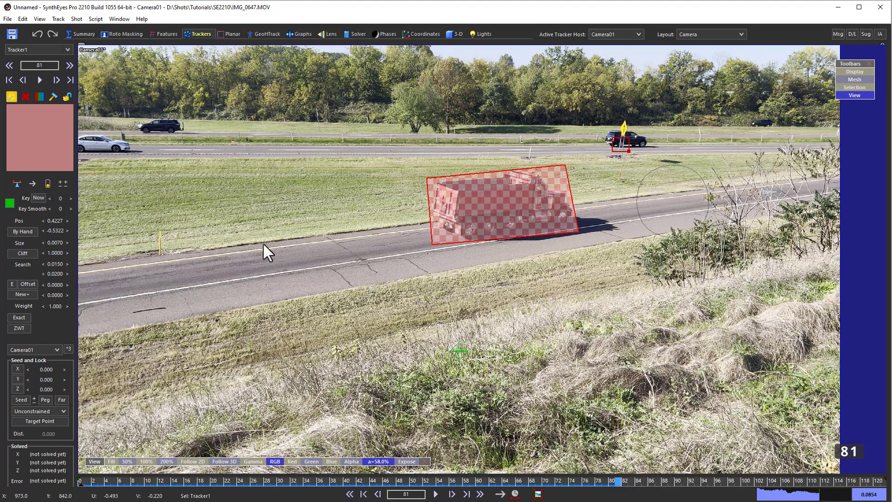
{"action": "left_click_drag", "start_coordinate": [231, 482], "coordinate": [7, 478]}
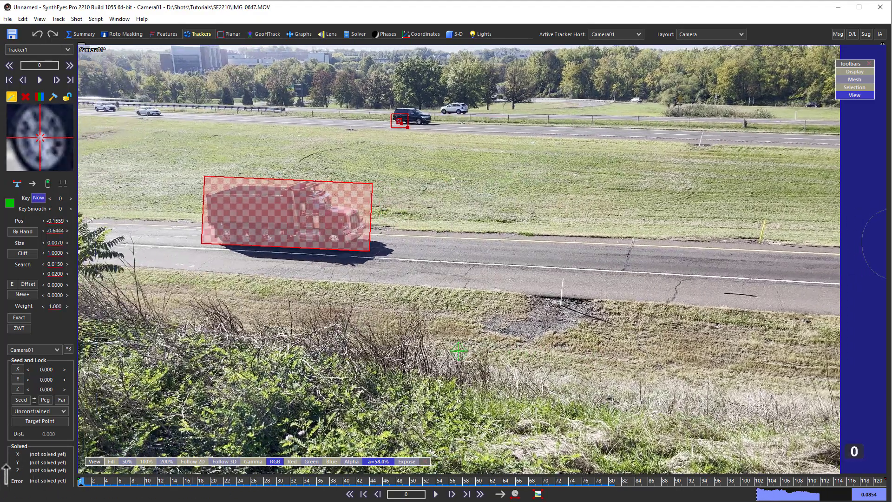
{"action": "left_click", "coordinate": [70, 96]}
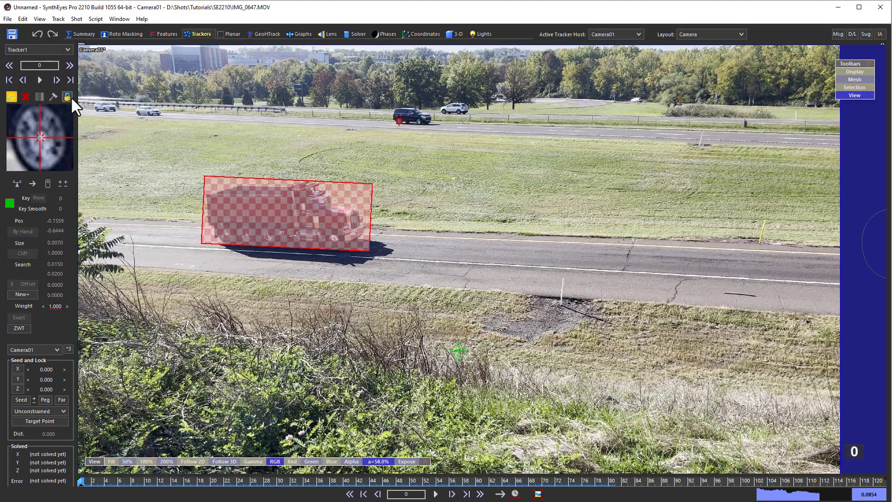
Draw a rectangular roto spline around the dark SUV at frame 0
{"action": "left_click", "coordinate": [130, 32]}
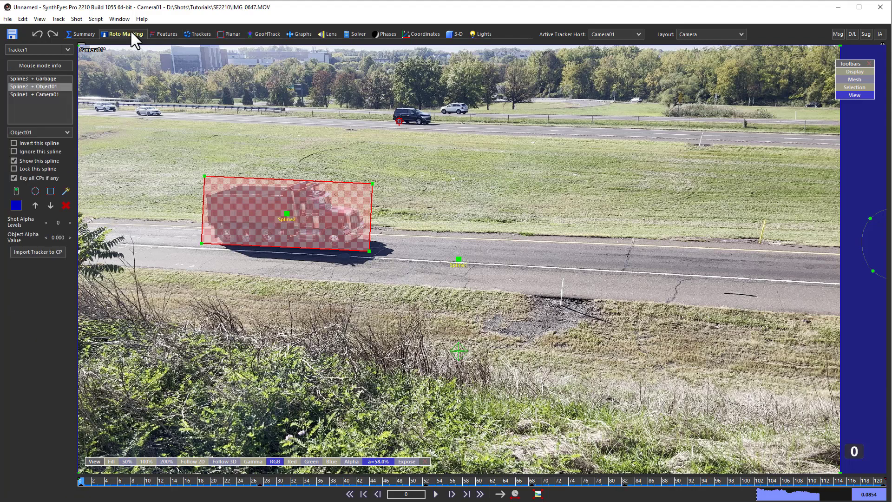
{"action": "left_click", "coordinate": [51, 191]}
{"action": "mouse_move", "coordinate": [389, 123]}
{"action": "left_mouse_down"}
{"action": "mouse_move", "coordinate": [439, 106]}
{"action": "mouse_move", "coordinate": [434, 100]}
{"action": "left_mouse_up"}
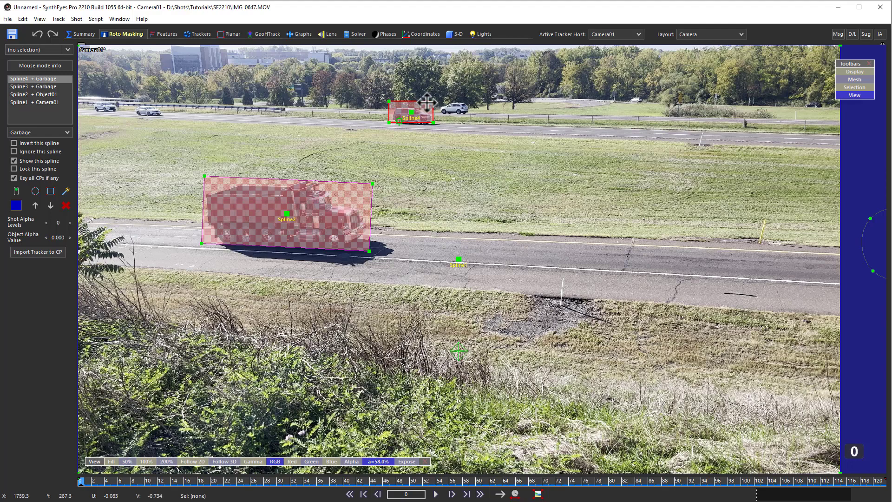
Import Tracker1 into the SUV spline's centre control point using absolute position, and refit the spline's corners around the SUV at frame 0
{"action": "left_click", "coordinate": [399, 125]}
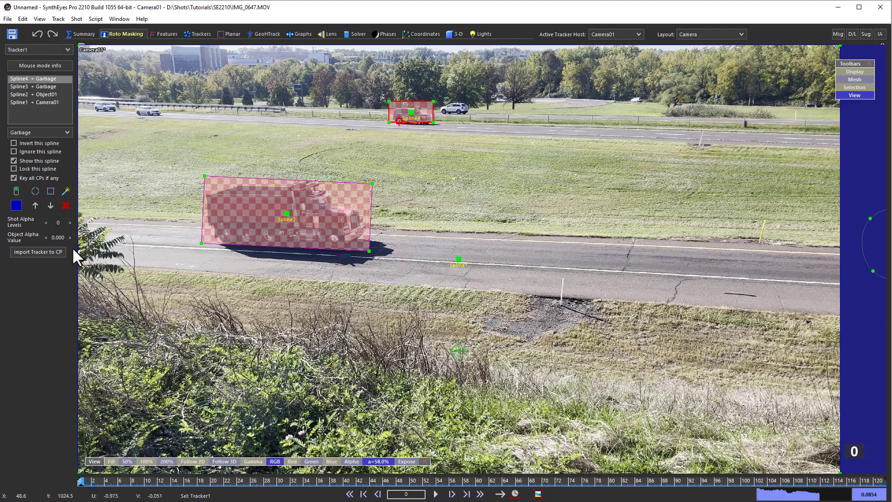
{"action": "left_click", "coordinate": [16, 252]}
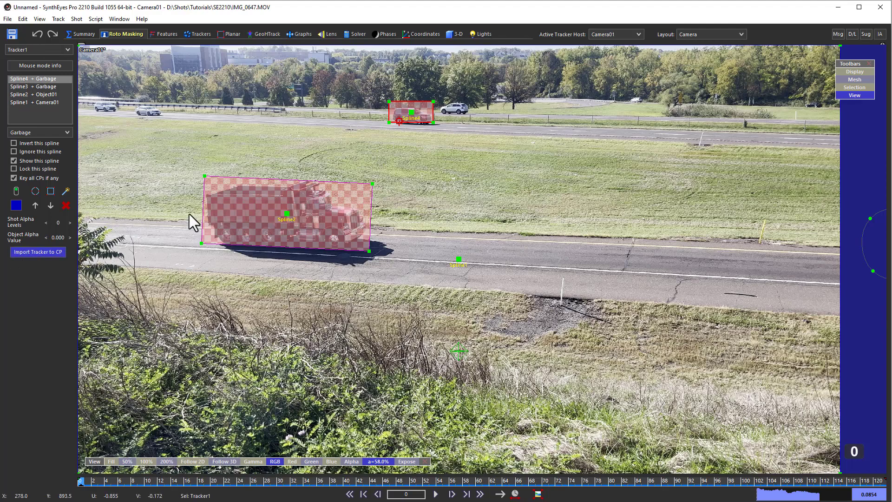
{"action": "left_click", "coordinate": [410, 112]}
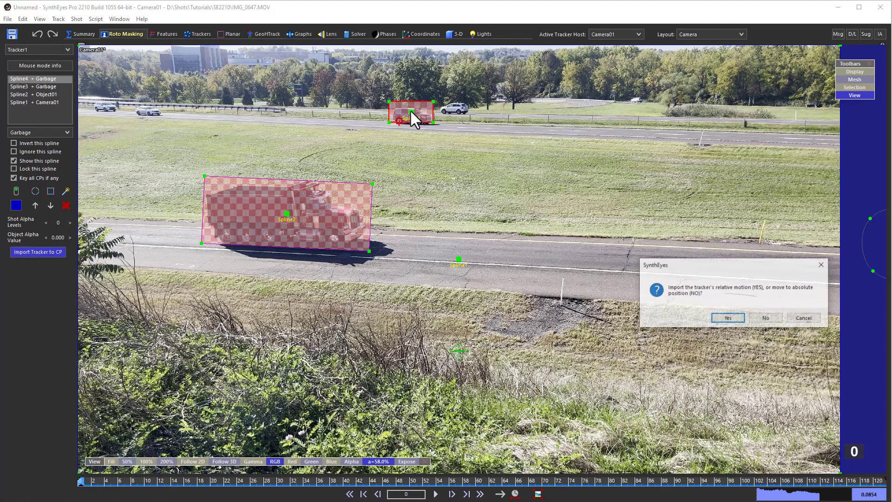
{"action": "left_click", "coordinate": [765, 317]}
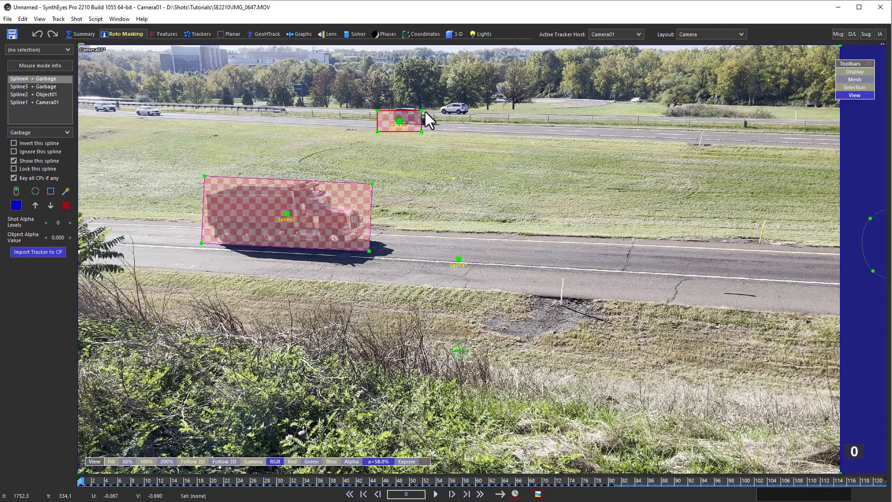
{"action": "left_click_drag", "start_coordinate": [420, 110], "coordinate": [435, 129]}
{"action": "left_click_drag", "start_coordinate": [377, 110], "coordinate": [388, 127]}
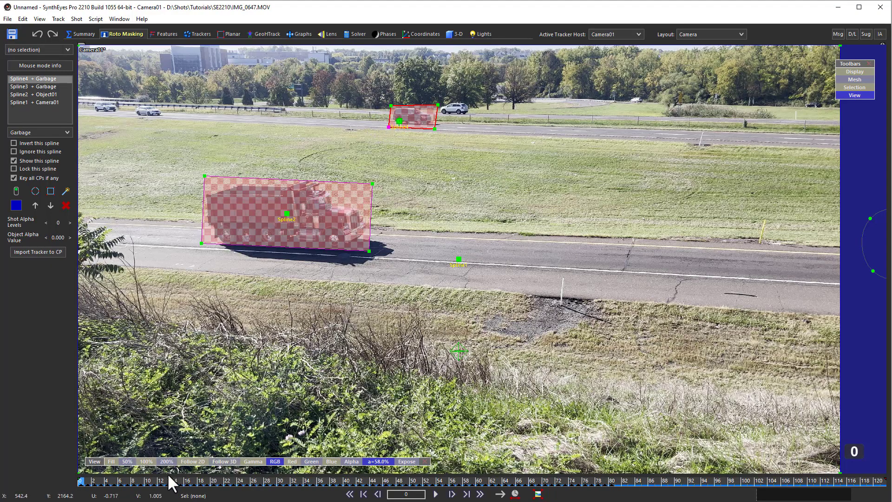
Adjust the SUV spline's control points to fit the vehicle at frames 78 and 27
{"action": "left_click_drag", "start_coordinate": [170, 482], "coordinate": [598, 481]}
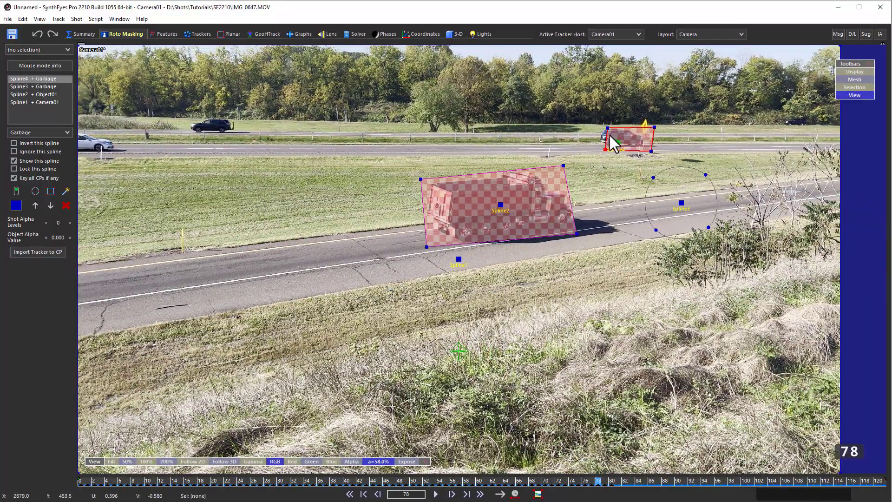
{"action": "mouse_move", "coordinate": [587, 159]}
{"action": "left_mouse_down"}
{"action": "mouse_move", "coordinate": [670, 120]}
{"action": "mouse_move", "coordinate": [619, 107]}
{"action": "left_mouse_up"}
{"action": "left_click_drag", "start_coordinate": [599, 165], "coordinate": [592, 160]}
{"action": "left_click_drag", "start_coordinate": [606, 126], "coordinate": [601, 125]}
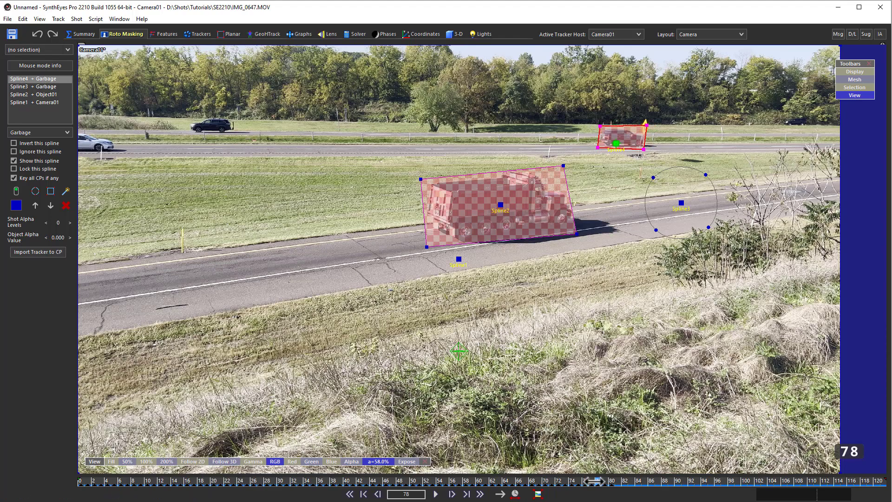
{"action": "left_click_drag", "start_coordinate": [595, 481], "coordinate": [260, 483]}
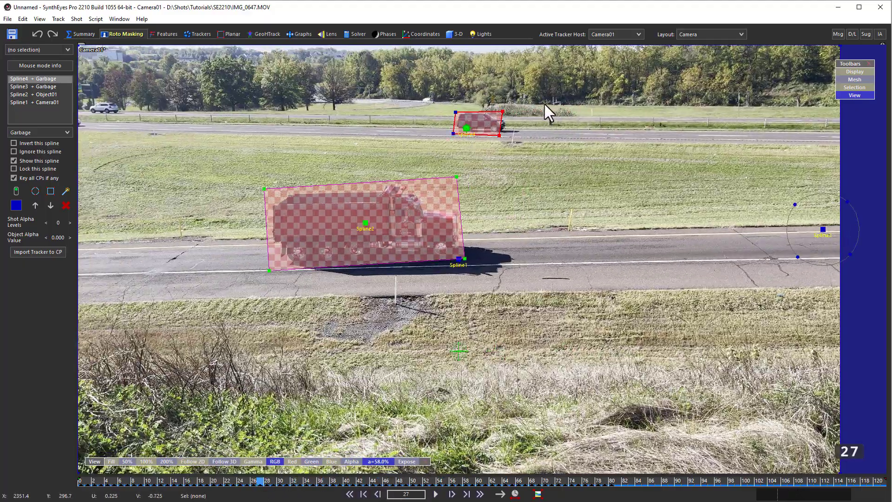
{"action": "left_click_drag", "start_coordinate": [503, 112], "coordinate": [513, 113]}
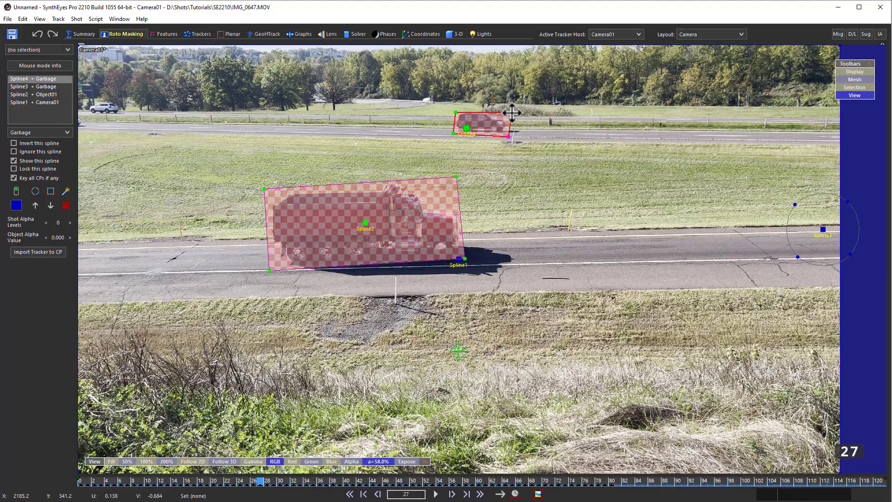
Review the SUV spline's animation back to frame 0 and delete the spline, Spline4
{"action": "left_click", "coordinate": [399, 481]}
{"action": "left_click_drag", "start_coordinate": [398, 481], "coordinate": [80, 413]}
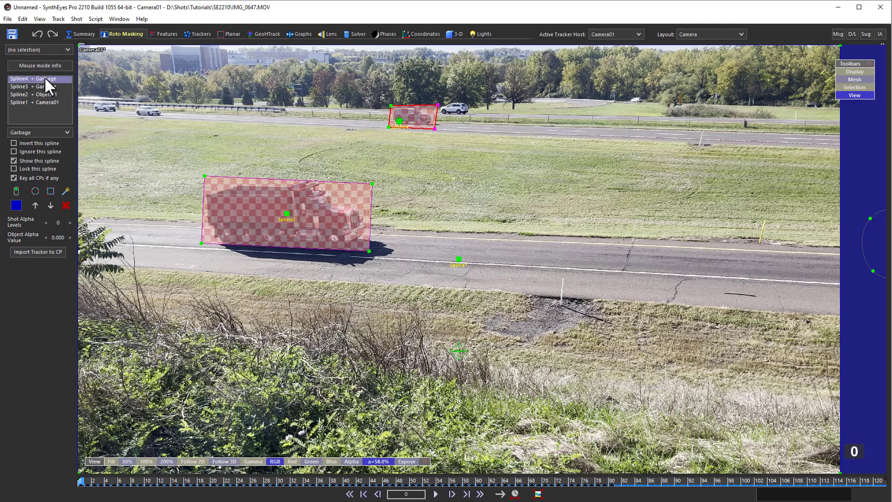
{"action": "key", "text": "Delete"}
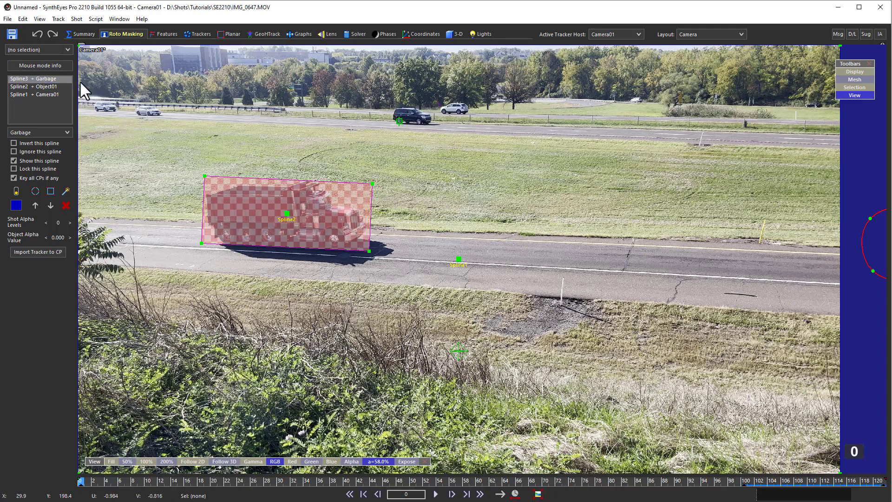
Create a second tracker on the dark SUV's front wheel at frame 0
{"action": "left_click", "coordinate": [200, 33]}
{"action": "left_click", "coordinate": [12, 96]}
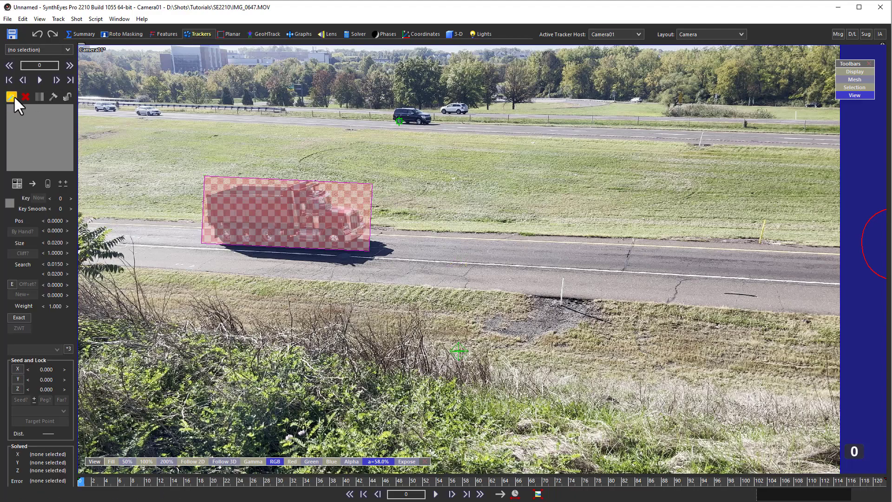
{"action": "left_click_drag", "start_coordinate": [418, 122], "coordinate": [427, 129]}
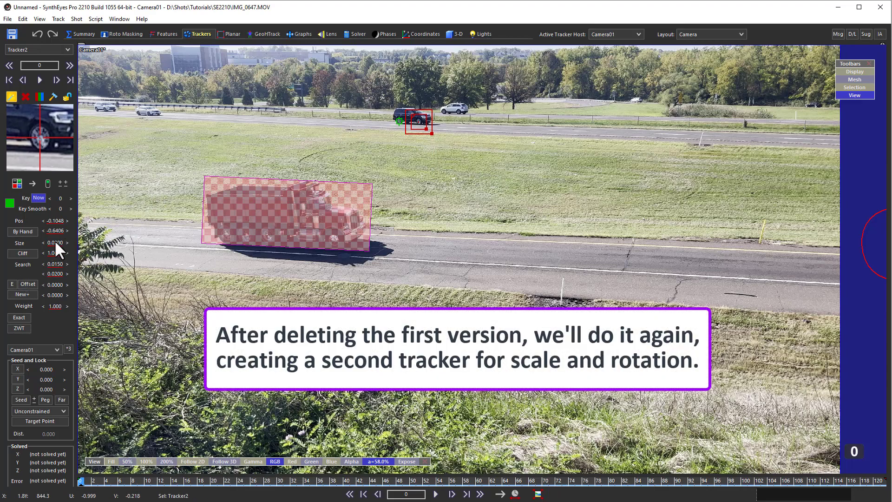
Set the front-wheel tracker's size to 0.0060, switch it to the symmetric type, and centre it on the wheel hub at frame 0
{"action": "left_click_drag", "start_coordinate": [54, 240], "coordinate": [47, 240]}
{"action": "left_click", "coordinate": [16, 183]}
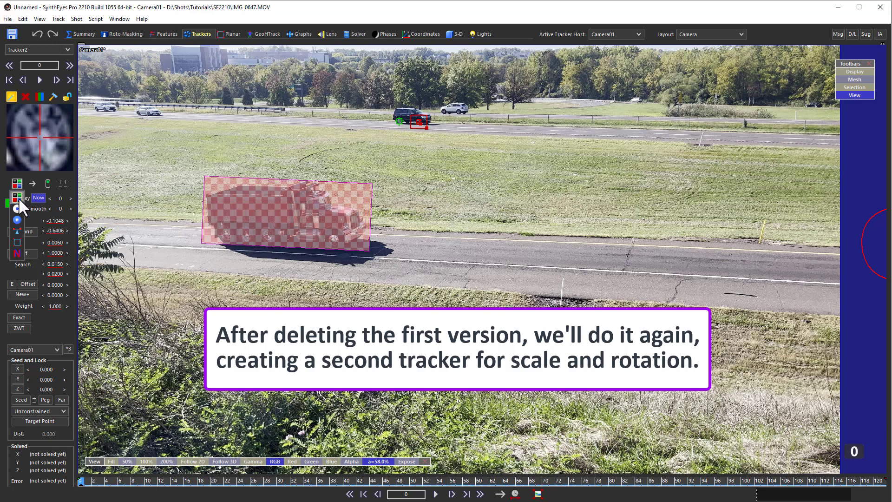
{"action": "left_click", "coordinate": [15, 229]}
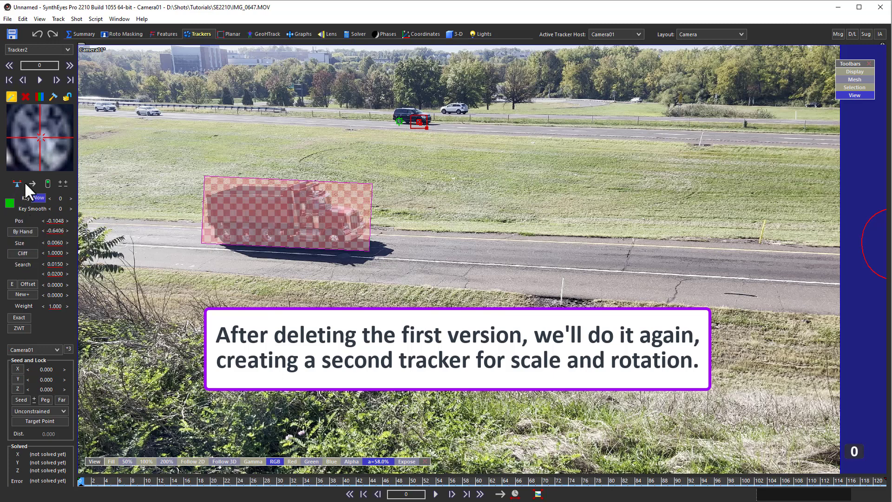
{"action": "left_click_drag", "start_coordinate": [23, 160], "coordinate": [24, 160]}
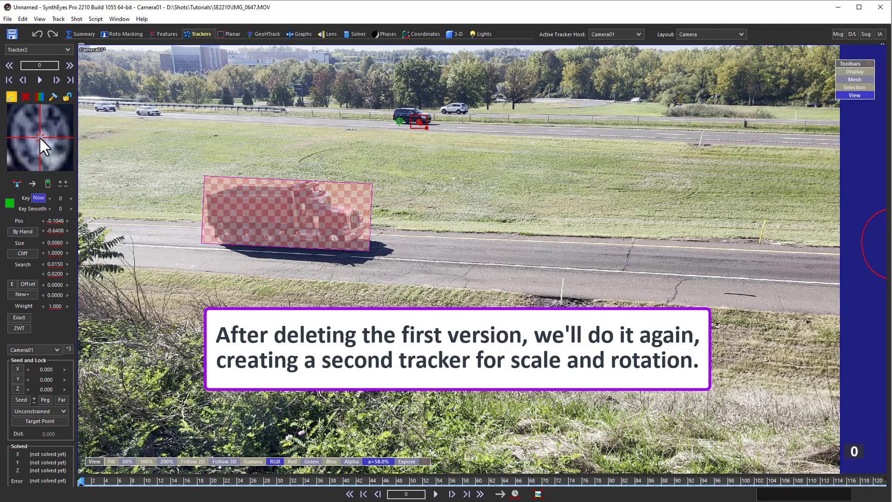
Track the SUV's front wheel forward and re-centre the tracker on the hub at frames 78 and 79
{"action": "key", "text": "s"}
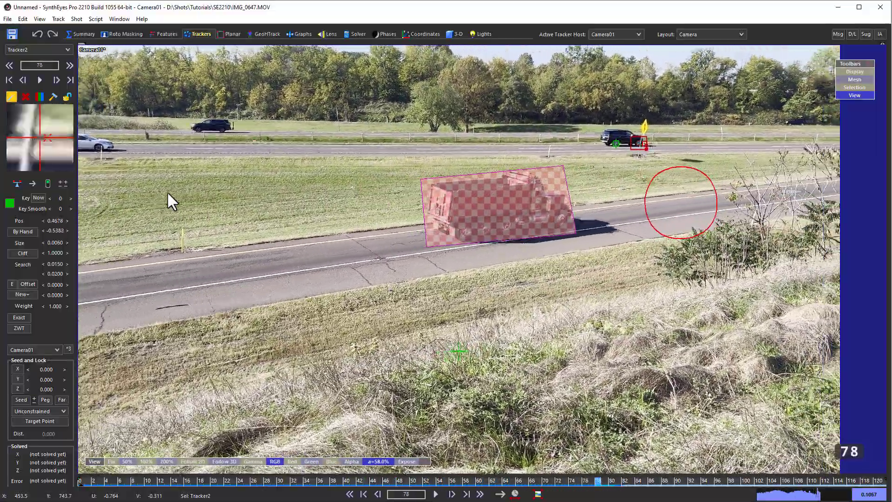
{"action": "key", "text": "comma"}
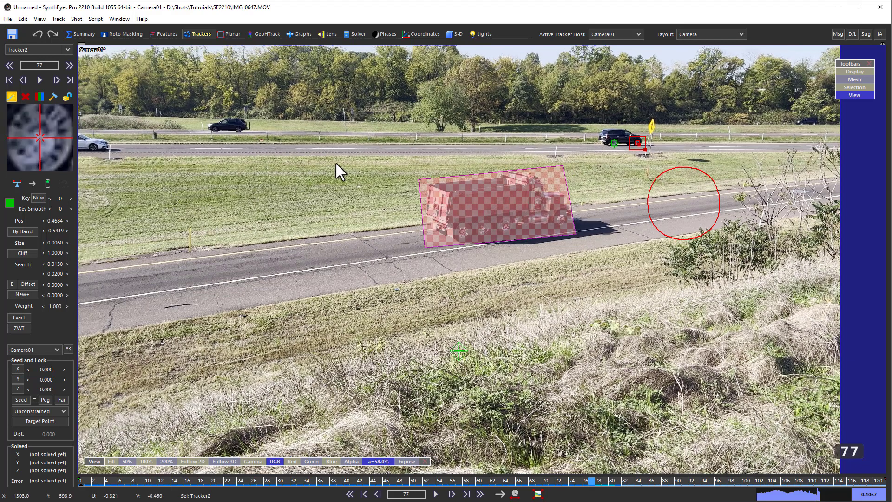
{"action": "key", "text": "period"}
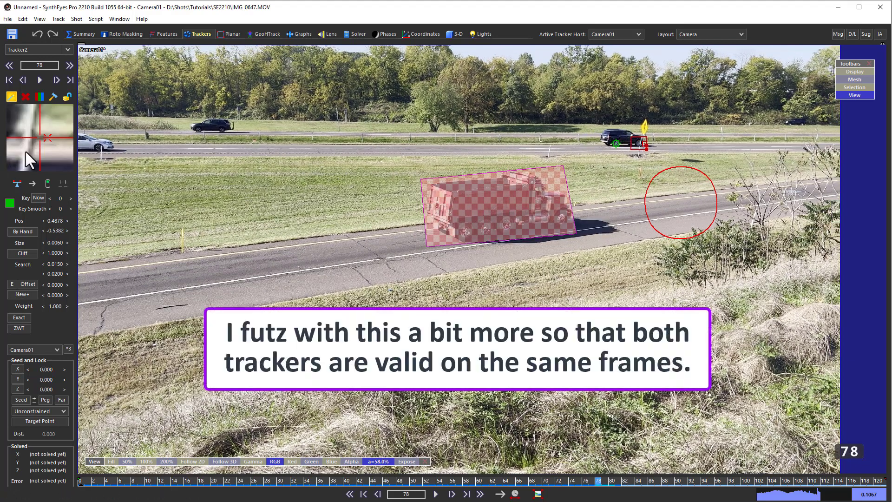
{"action": "left_click_drag", "start_coordinate": [25, 150], "coordinate": [37, 138]}
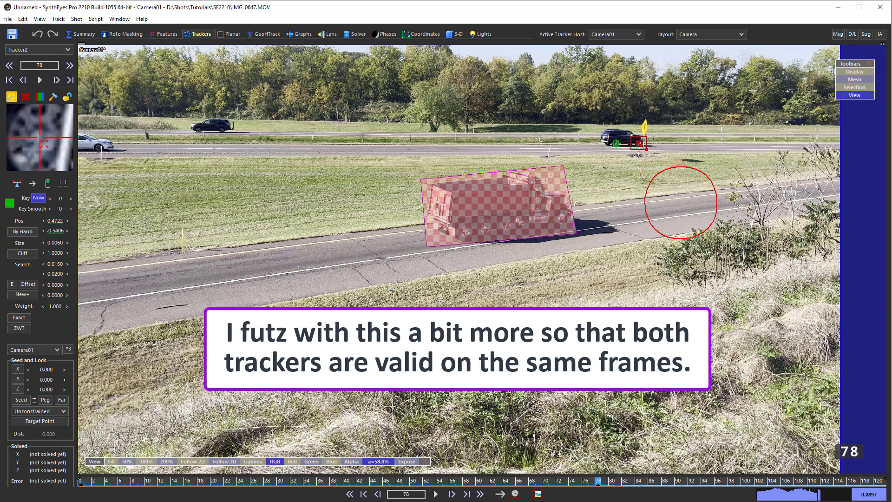
{"action": "key", "text": "period"}
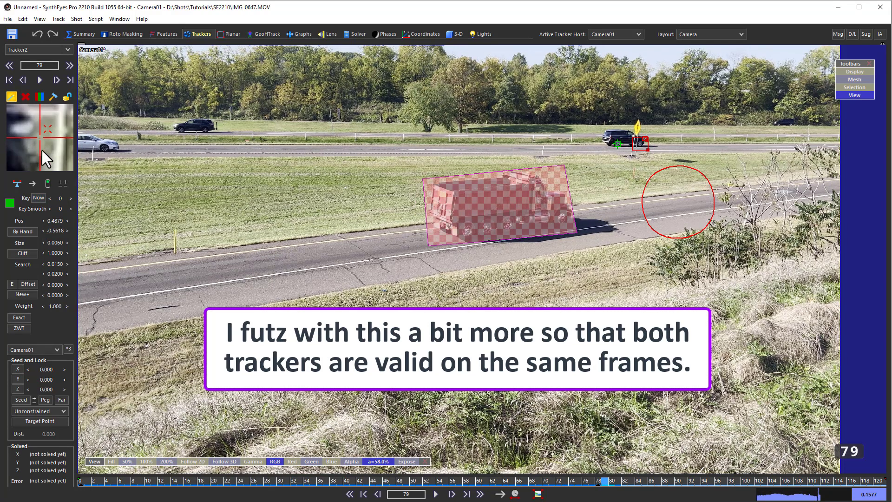
{"action": "left_click_drag", "start_coordinate": [45, 160], "coordinate": [45, 160]}
{"action": "mouse_move", "coordinate": [644, 140]}
{"action": "left_mouse_down"}
{"action": "mouse_move", "coordinate": [655, 141]}
{"action": "mouse_move", "coordinate": [641, 144]}
{"action": "left_mouse_up"}
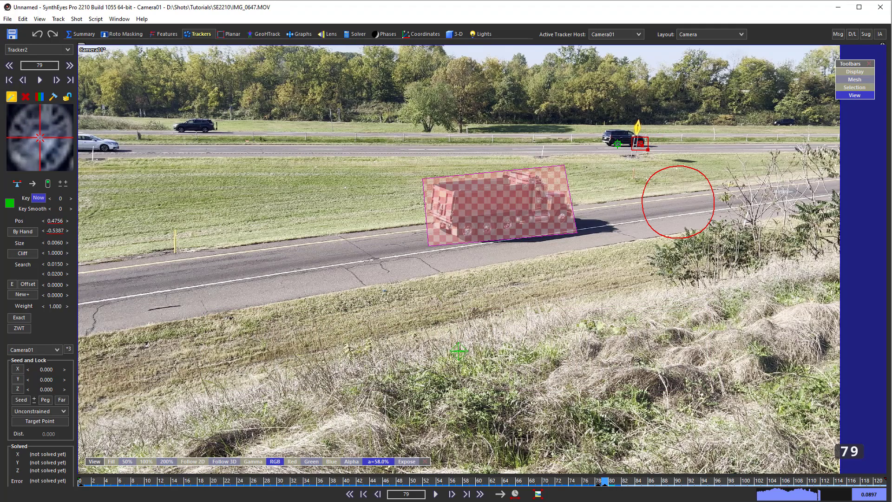
Check the front-wheel tracking across frames 80 and 81, and disable the tracker from frame 81 onward
{"action": "key", "text": "Right"}
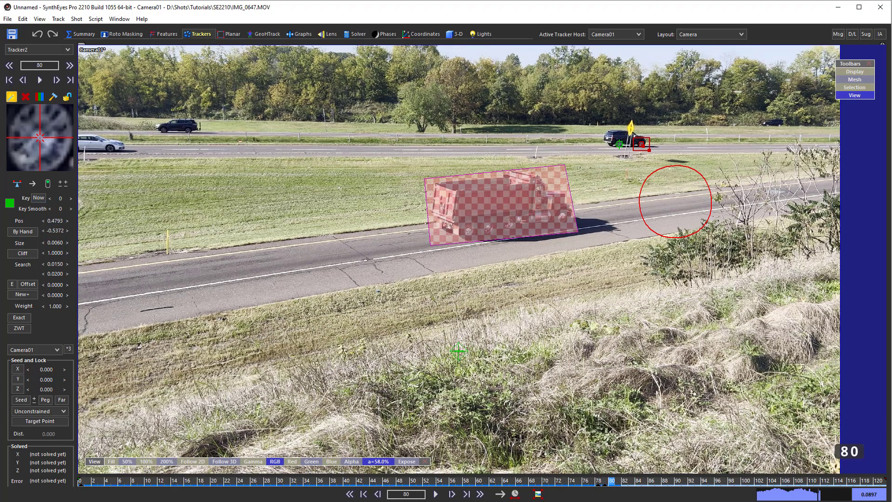
{"action": "key", "text": "Right"}
{"action": "key", "text": "Left"}
{"action": "key", "text": "Right"}
{"action": "key", "text": "Left"}
{"action": "key", "text": "Right"}
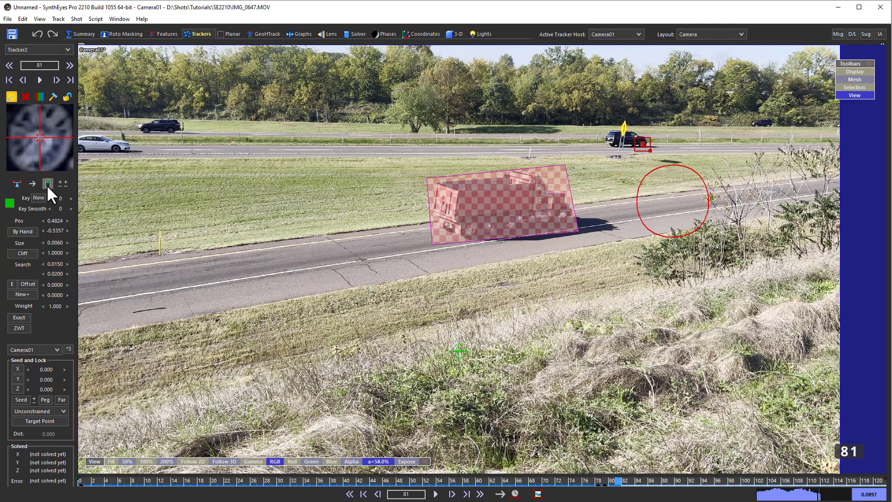
{"action": "left_click", "coordinate": [46, 185]}
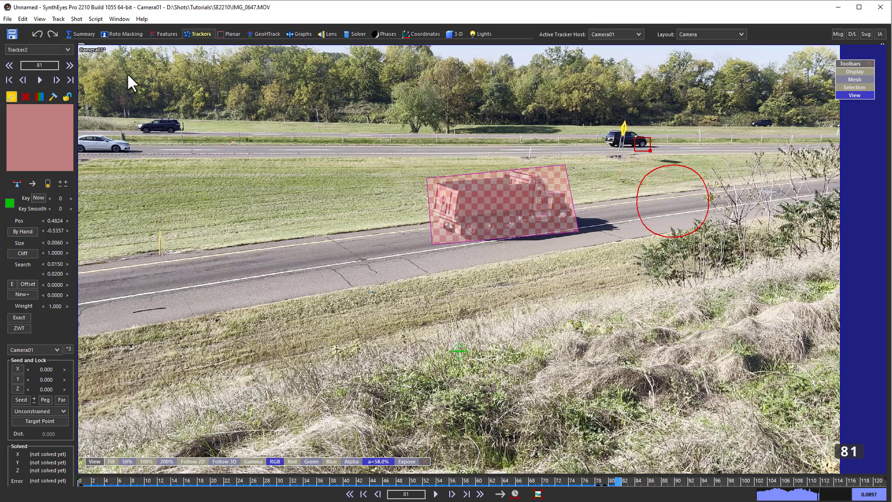
Return to frame 0, lock the front-wheel tracker, and make the rear-wheel tracker, Tracker1, zero-weighted
{"action": "left_click", "coordinate": [118, 30]}
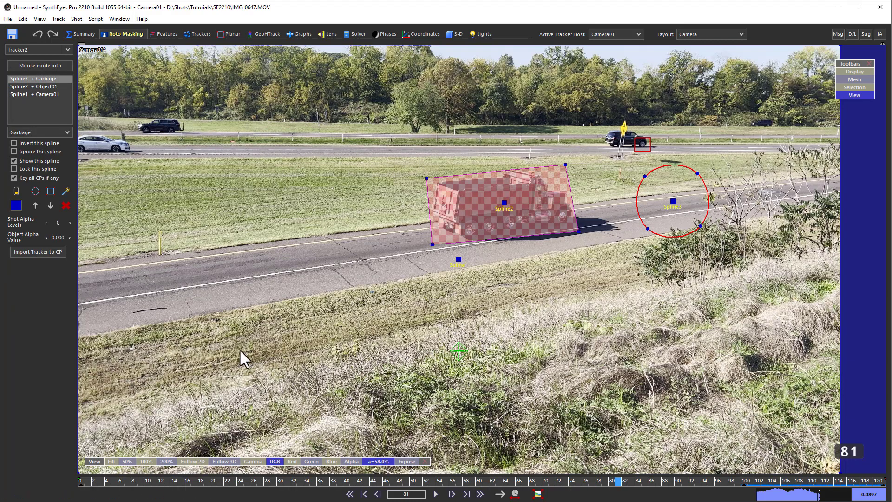
{"action": "left_click_drag", "start_coordinate": [159, 478], "coordinate": [21, 482]}
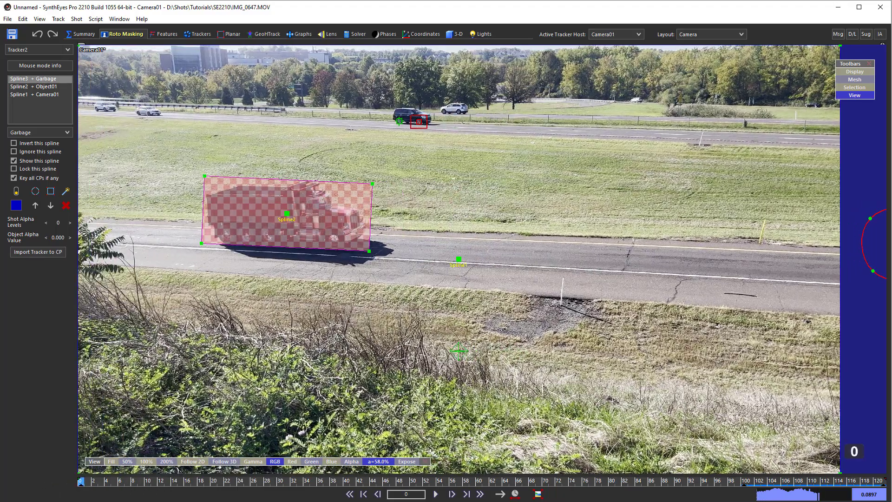
{"action": "left_click", "coordinate": [199, 33]}
{"action": "left_click", "coordinate": [66, 96]}
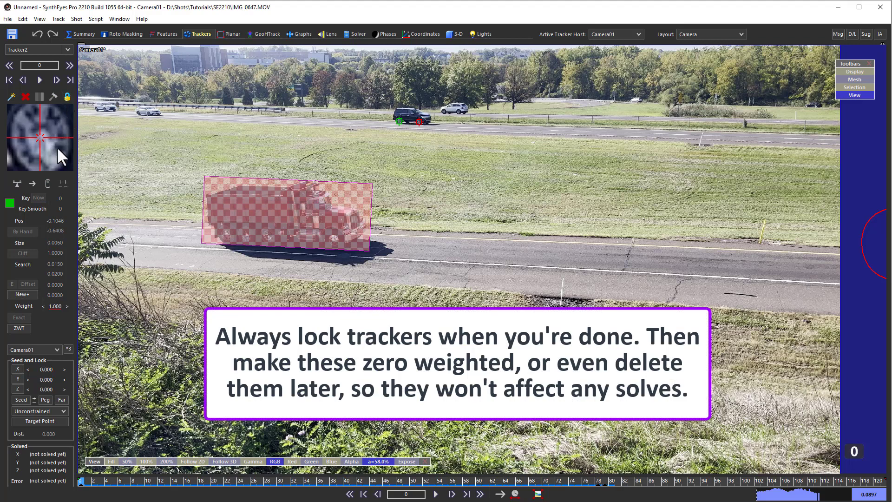
{"action": "left_click", "coordinate": [398, 121]}
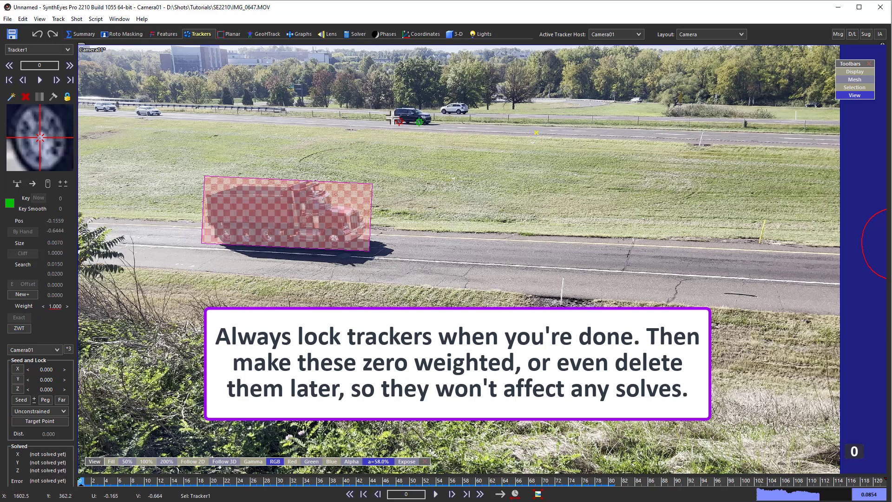
{"action": "left_click", "coordinate": [19, 328]}
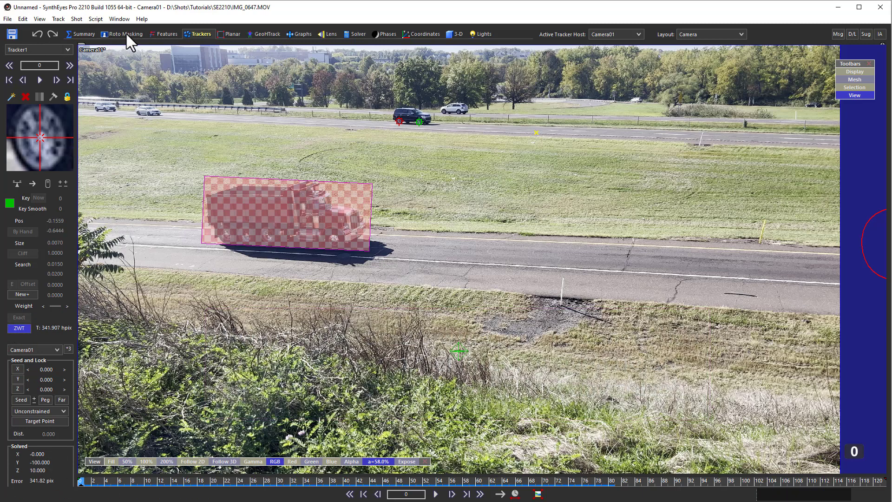
Draw a rectangular garbage spline around the dark SUV on the far road at frame 0
{"action": "left_click", "coordinate": [125, 34]}
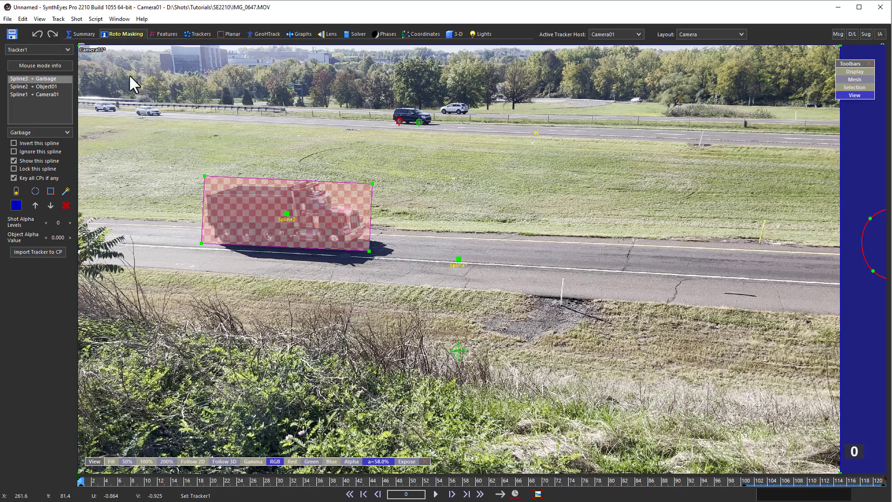
{"action": "left_click", "coordinate": [47, 193]}
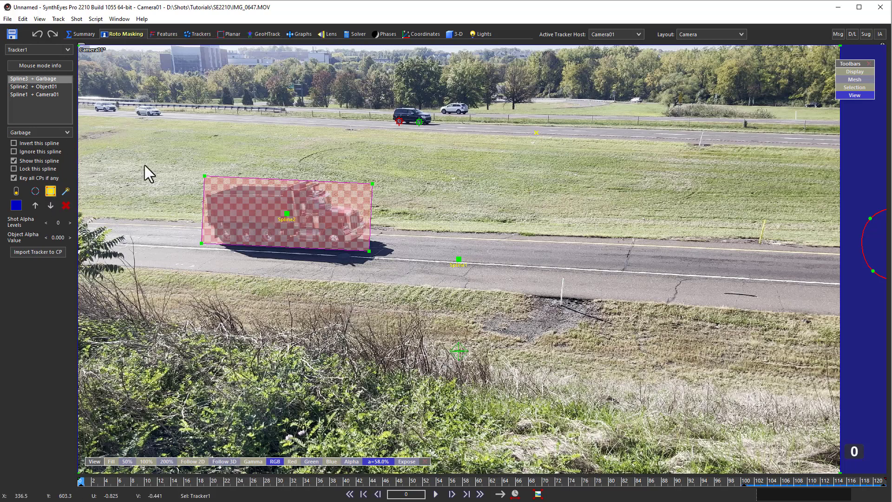
{"action": "left_click_drag", "start_coordinate": [389, 126], "coordinate": [434, 105]}
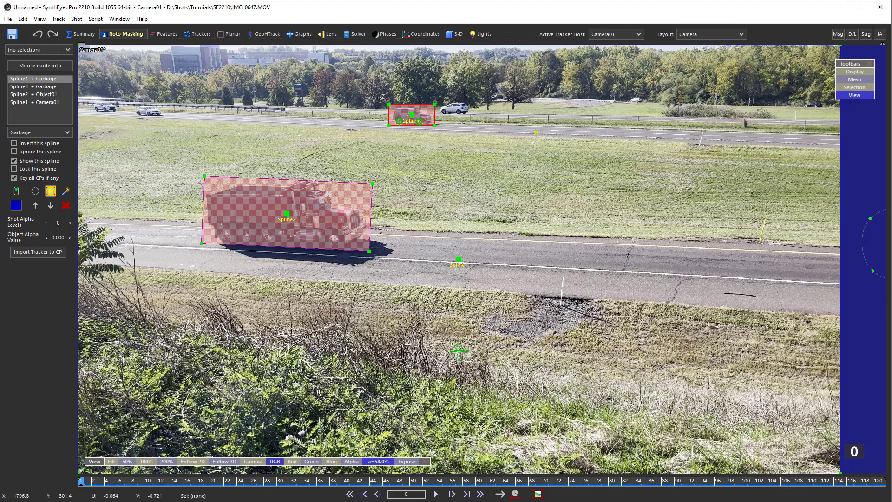
Import Tracker1 into the new SUV spline's centre point using absolute position, and refit the spline's corners around the vehicle
{"action": "left_click", "coordinate": [403, 119]}
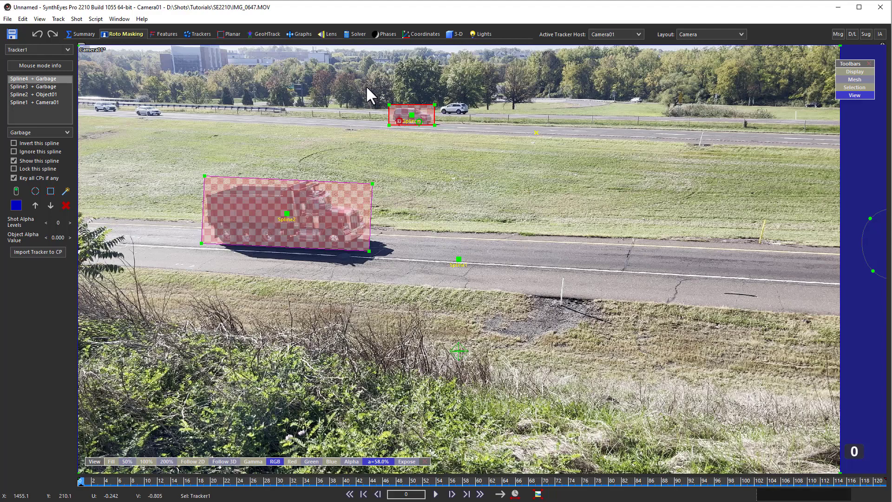
{"action": "left_click", "coordinate": [31, 255]}
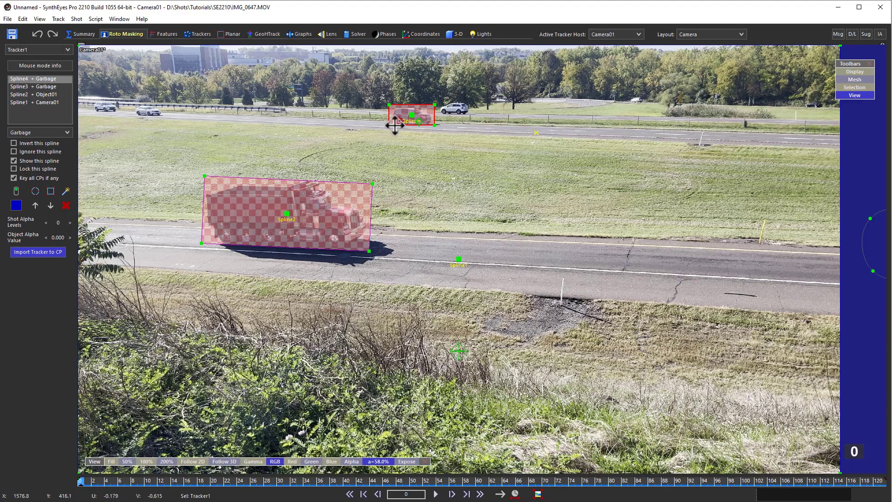
{"action": "left_click", "coordinate": [410, 118]}
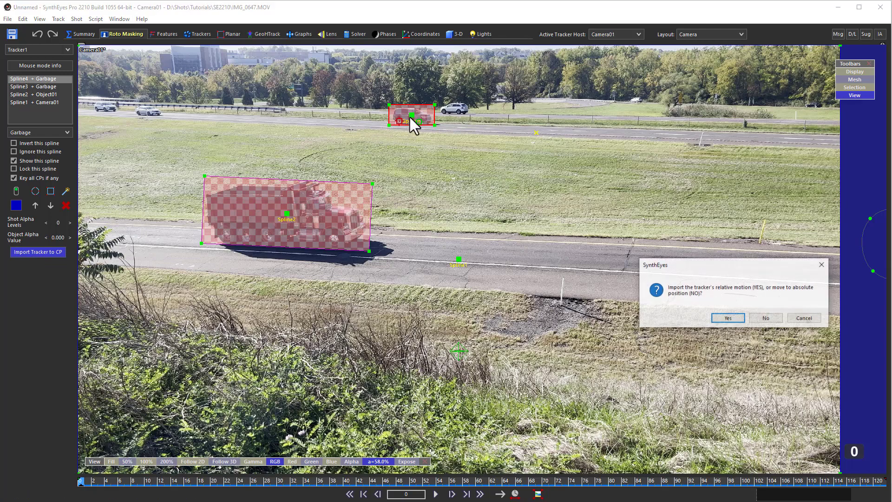
{"action": "left_click", "coordinate": [766, 318]}
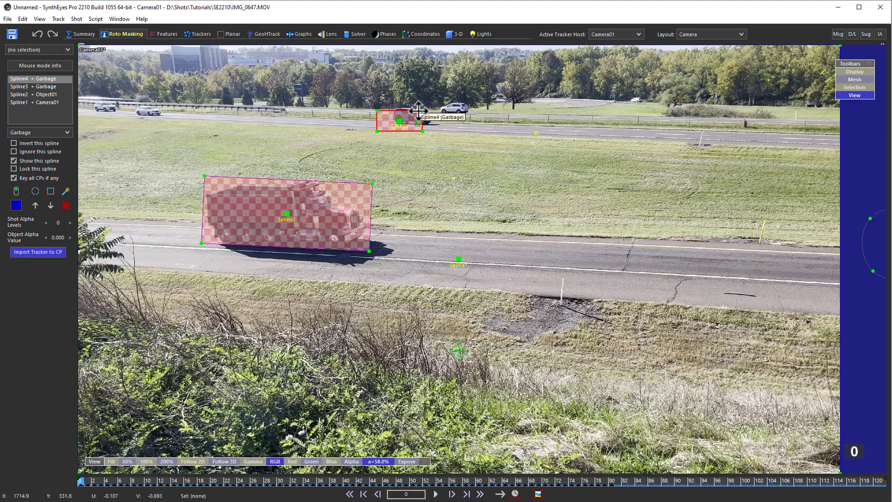
{"action": "left_click_drag", "start_coordinate": [418, 110], "coordinate": [435, 107]}
{"action": "left_click_drag", "start_coordinate": [377, 110], "coordinate": [390, 126]}
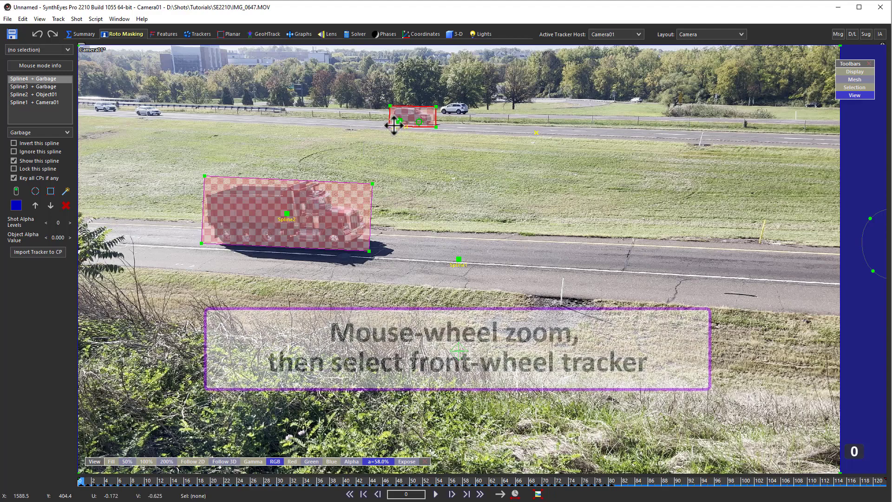
Import the front-wheel tracker, Tracker2, into the SUV spline's centre point as scale and rotation, using absolute position
{"action": "scroll", "coordinate": [399, 122], "scroll_direction": "up", "scroll_amount": 5}
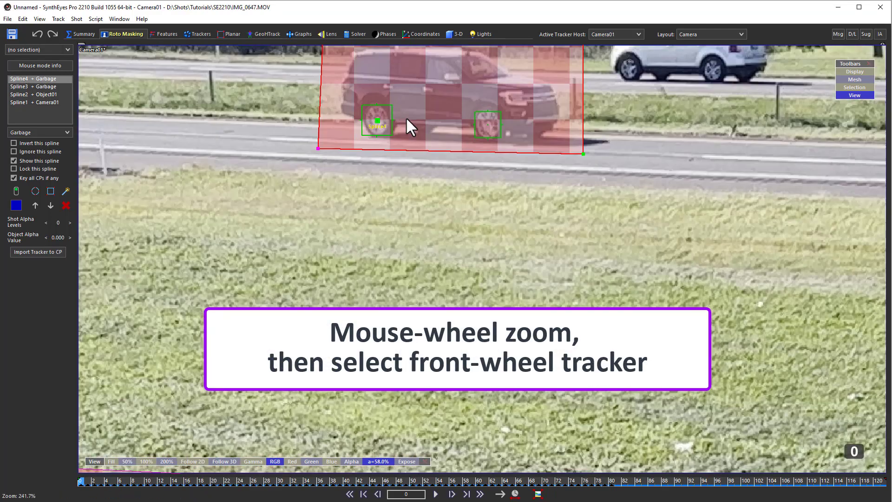
{"action": "left_click", "coordinate": [474, 126]}
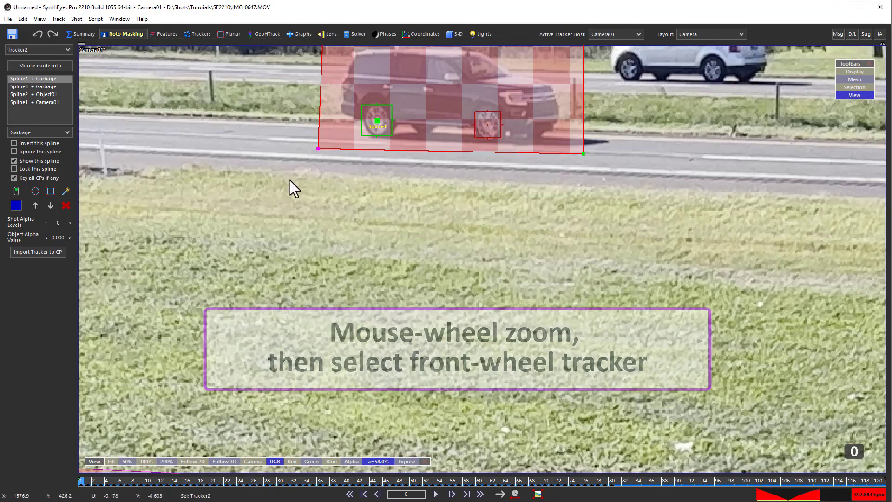
{"action": "left_click", "coordinate": [38, 249]}
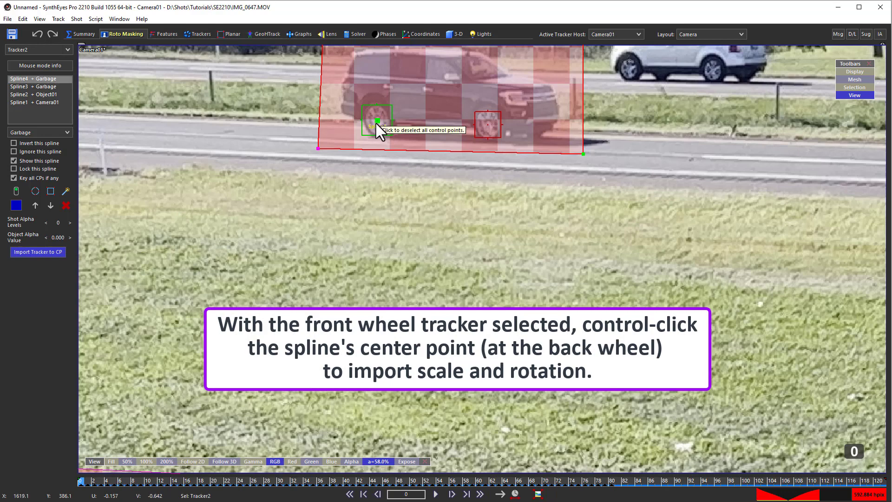
{"action": "left_click", "coordinate": [376, 124], "text": "ctrl"}
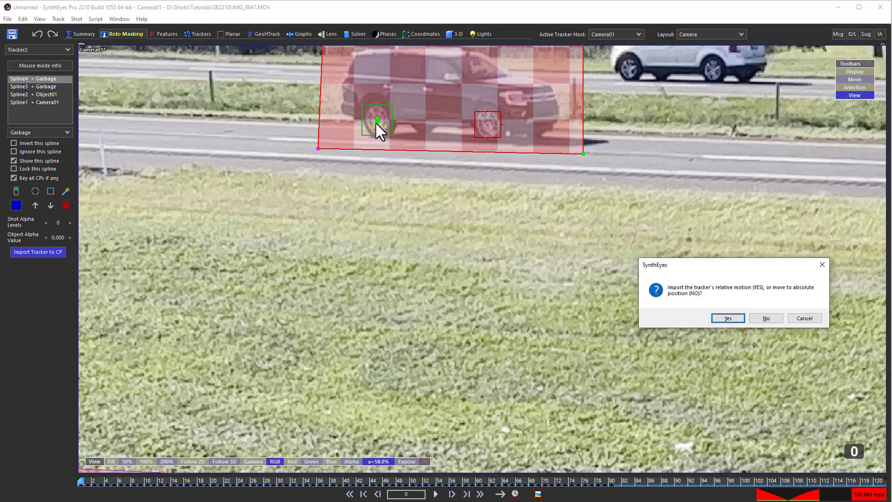
{"action": "left_click", "coordinate": [766, 318]}
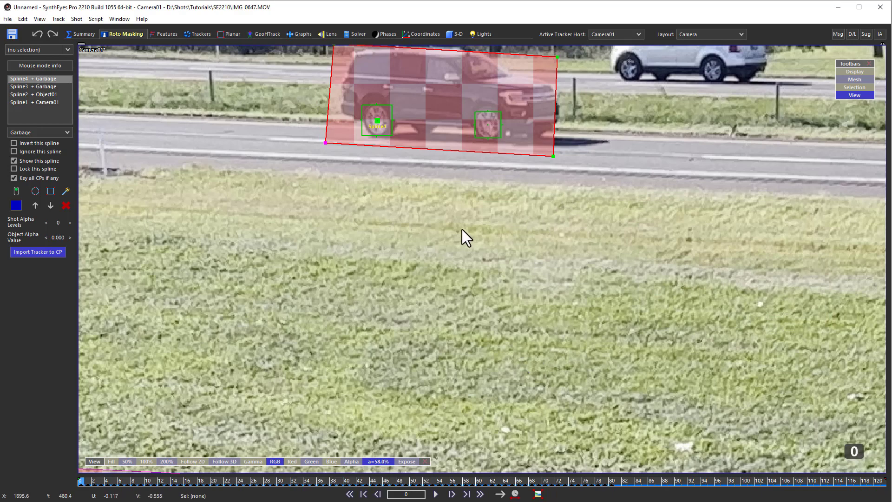
Adjust all four corners of the SUV spline to enclose the vehicle at frame 0
{"action": "middle_click_drag", "start_coordinate": [462, 233], "coordinate": [444, 329]}
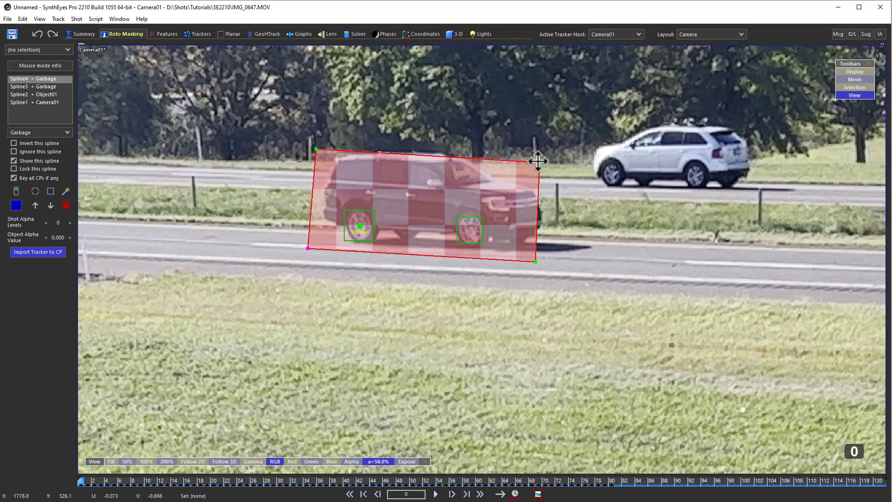
{"action": "left_click_drag", "start_coordinate": [539, 161], "coordinate": [548, 151]}
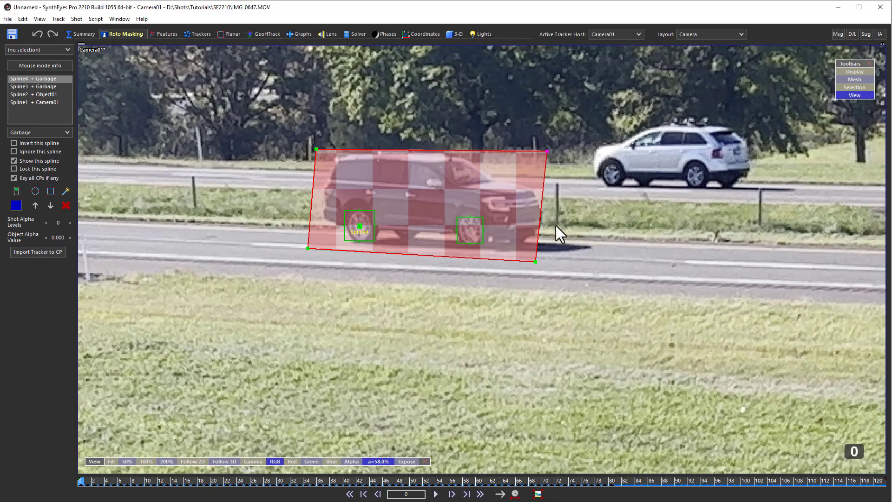
{"action": "mouse_move", "coordinate": [534, 259]}
{"action": "left_mouse_down"}
{"action": "mouse_move", "coordinate": [538, 249]}
{"action": "mouse_move", "coordinate": [548, 252]}
{"action": "left_mouse_up"}
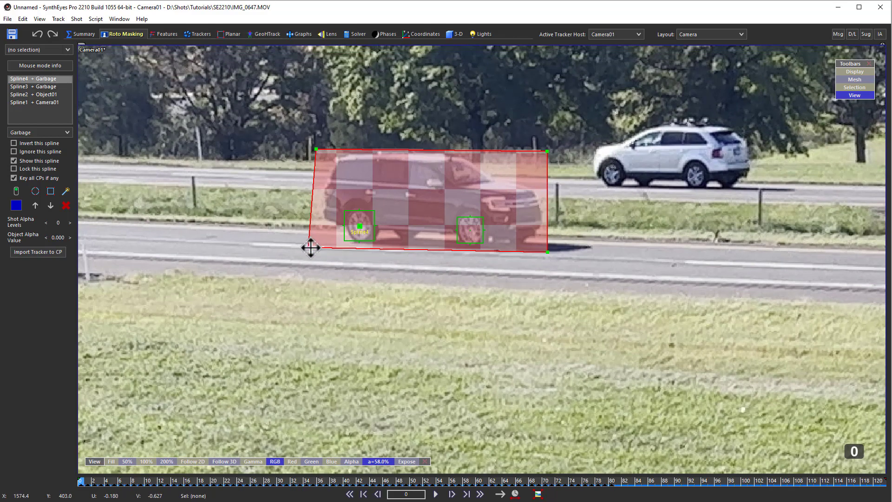
{"action": "left_click_drag", "start_coordinate": [308, 248], "coordinate": [317, 243]}
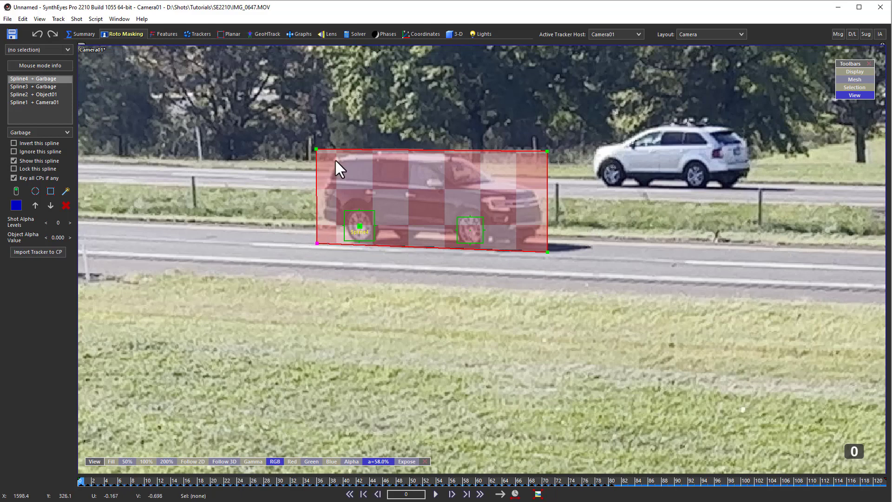
{"action": "left_click_drag", "start_coordinate": [316, 149], "coordinate": [319, 146]}
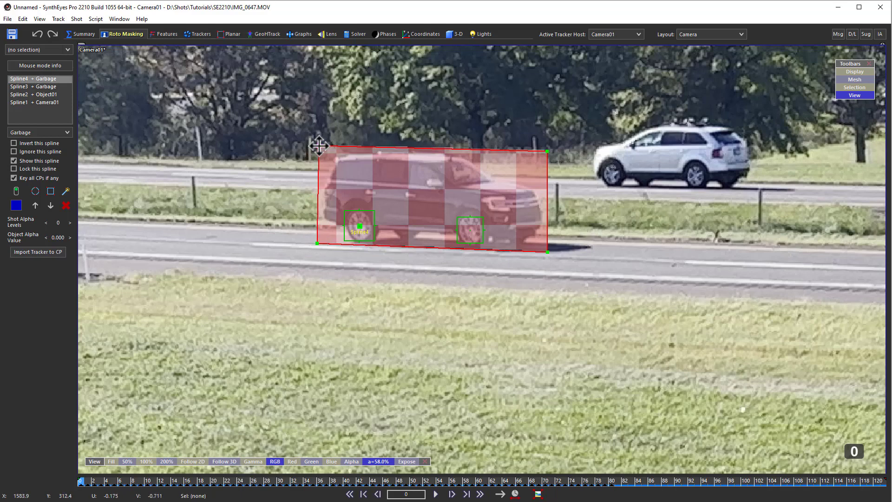
Review the finished truck and SUV splines over the whole shot from frame 0
{"action": "scroll", "coordinate": [225, 450], "scroll_direction": "down", "scroll_amount": 5}
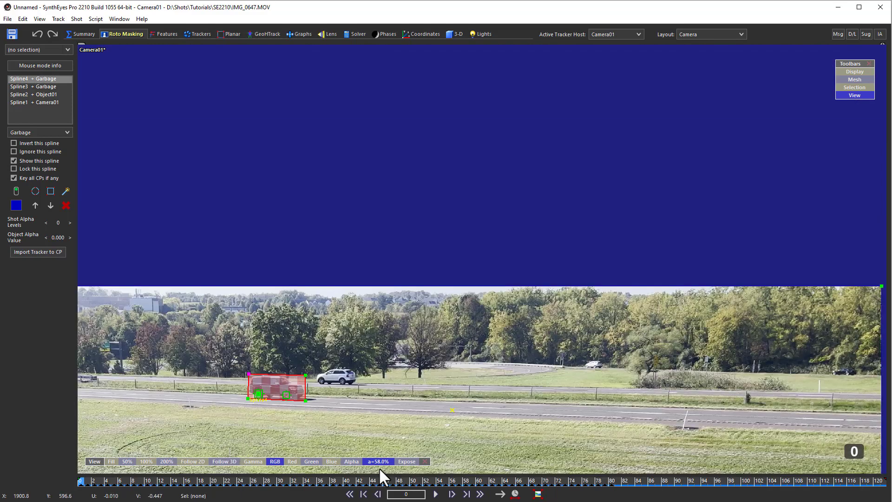
{"action": "left_click", "coordinate": [538, 493]}
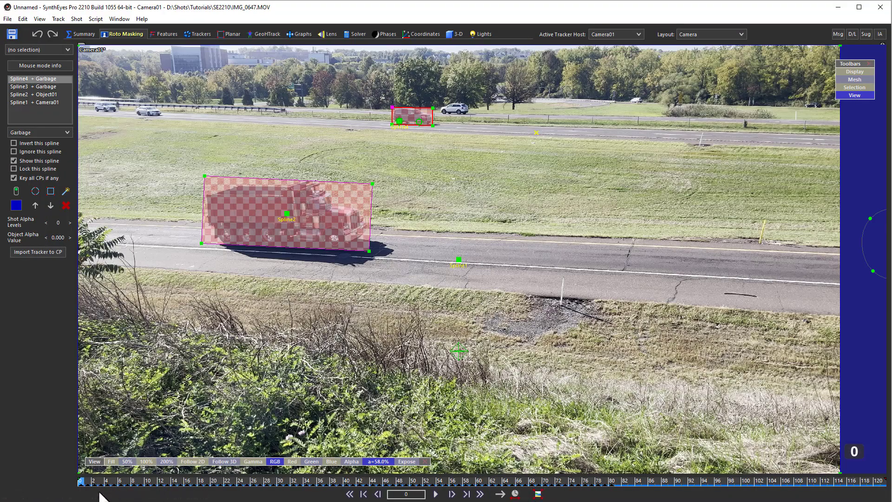
{"action": "left_click_drag", "start_coordinate": [82, 479], "coordinate": [24, 408]}
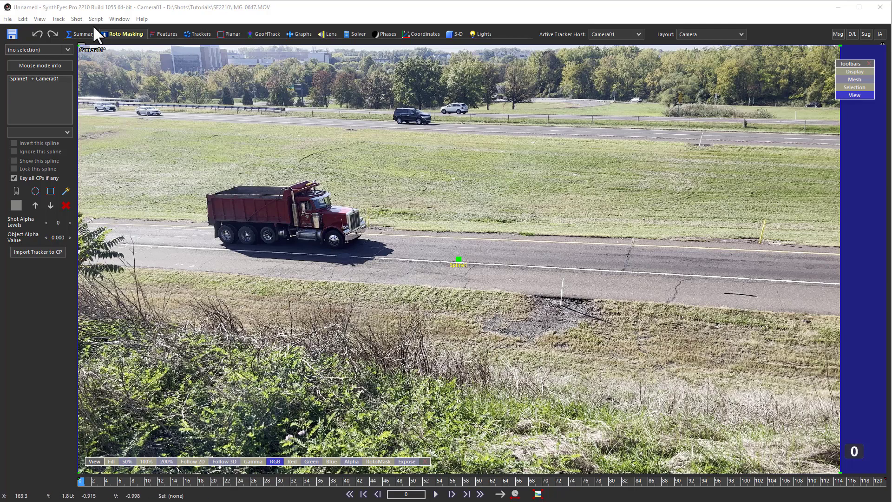
Open the shot's settings and attach the image sequence starting at alphacam000.png in the AlphaSeq folder as its separate alpha
{"action": "left_click", "coordinate": [76, 21]}
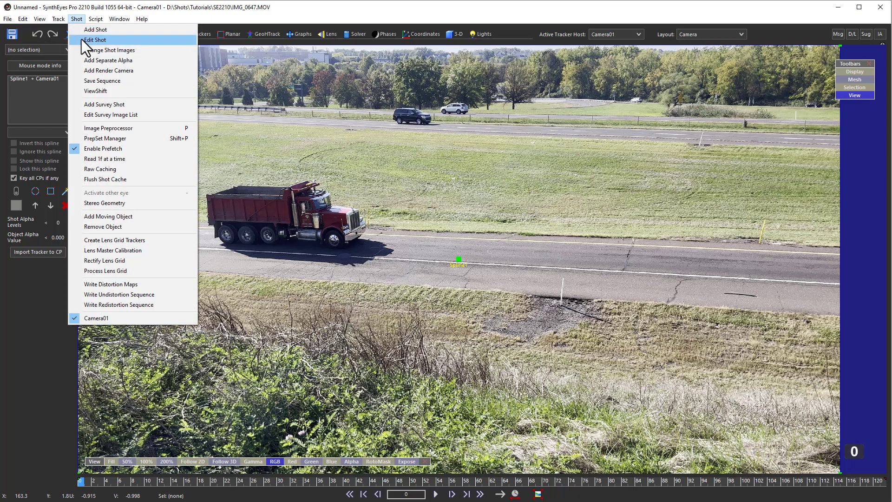
{"action": "left_click", "coordinate": [82, 40]}
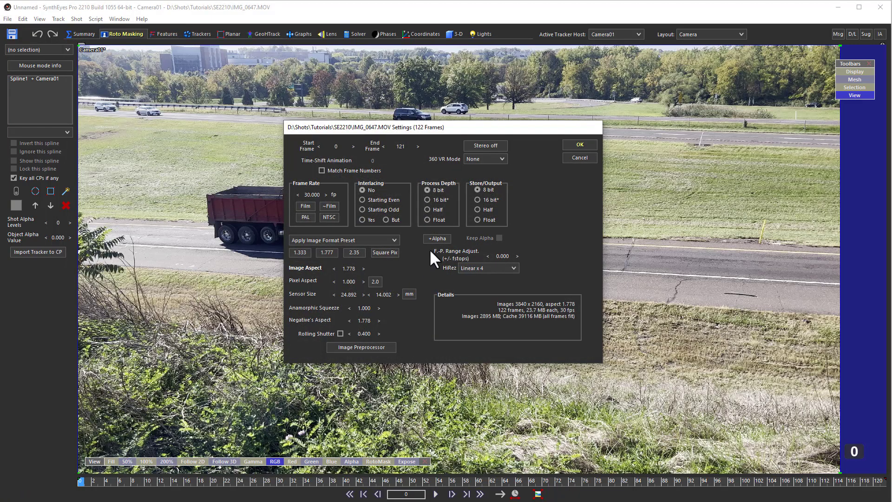
{"action": "left_click", "coordinate": [436, 238]}
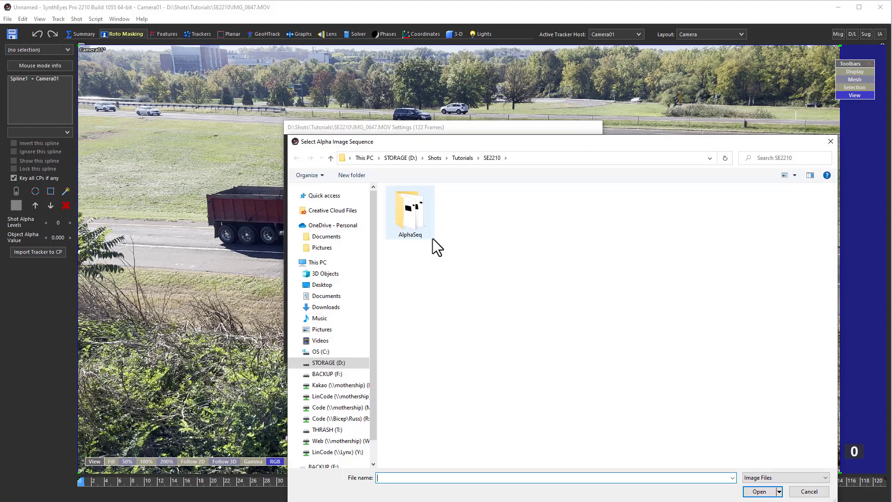
{"action": "left_click_drag", "start_coordinate": [471, 142], "coordinate": [386, 87]}
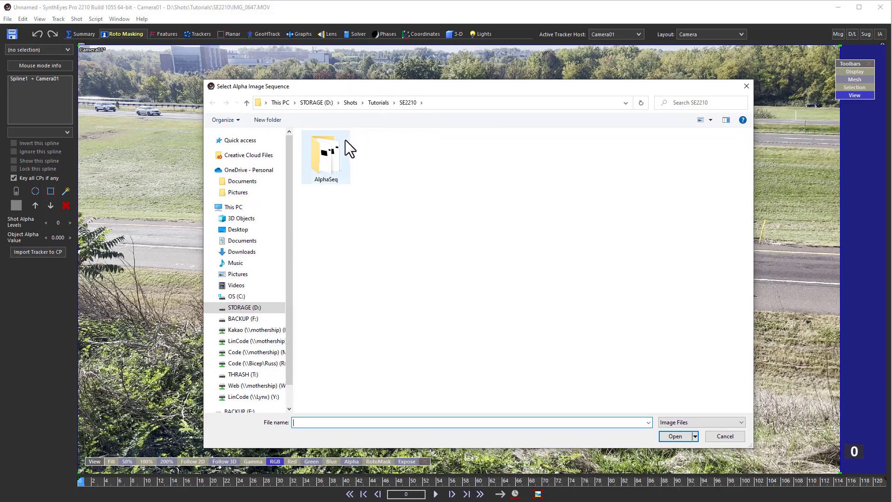
{"action": "left_click", "coordinate": [329, 157]}
{"action": "double_click", "coordinate": [330, 157]}
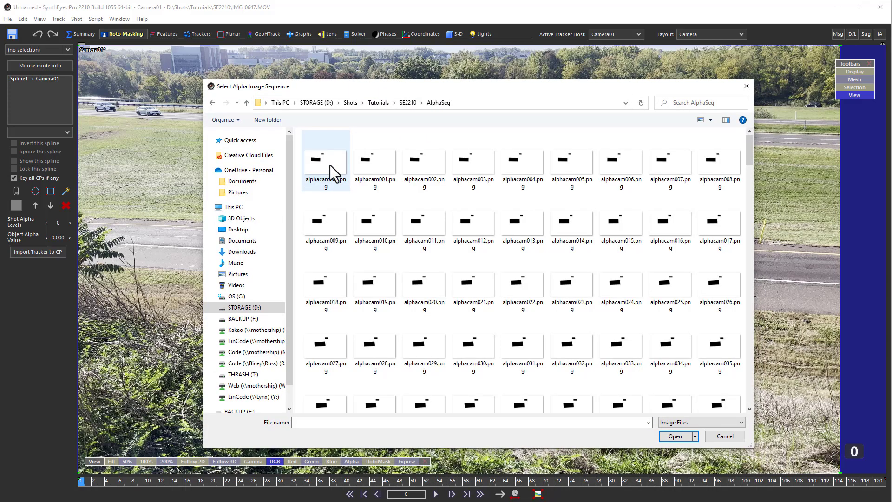
{"action": "double_click", "coordinate": [330, 166]}
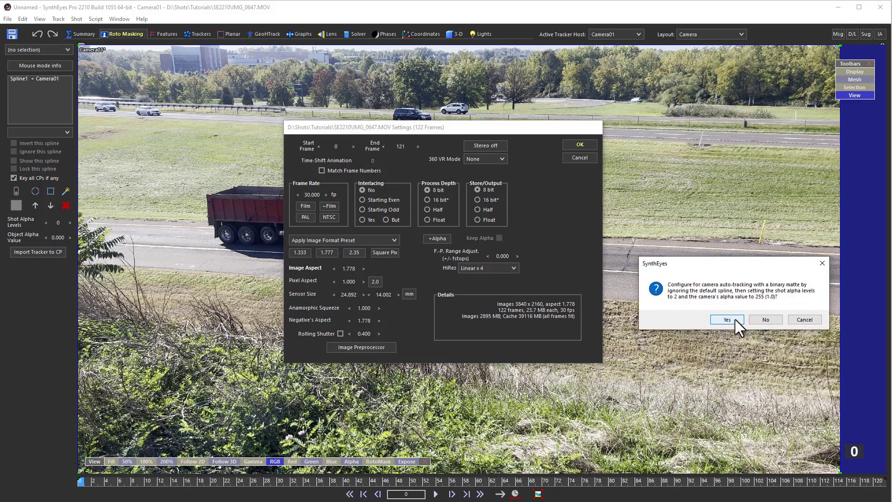
Accept the camera auto-tracking configuration for a binary matte and apply the shot settings
{"action": "left_click_drag", "start_coordinate": [691, 260], "coordinate": [389, 212]}
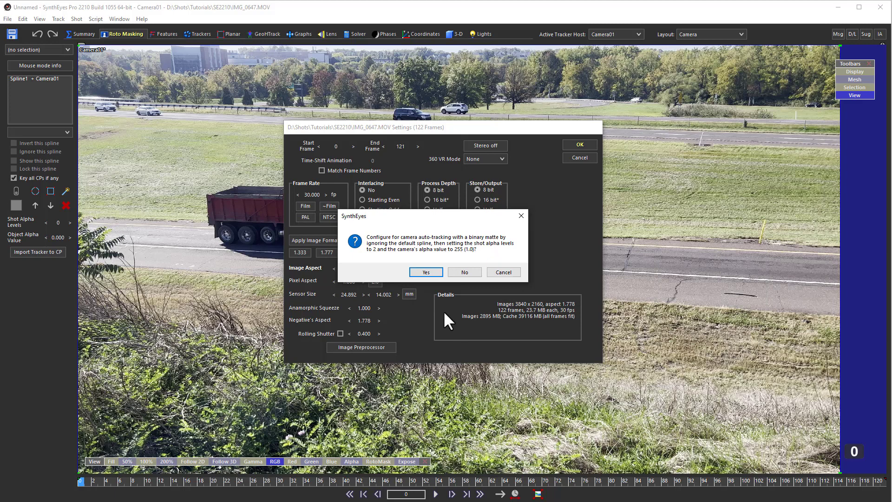
{"action": "left_click", "coordinate": [423, 272]}
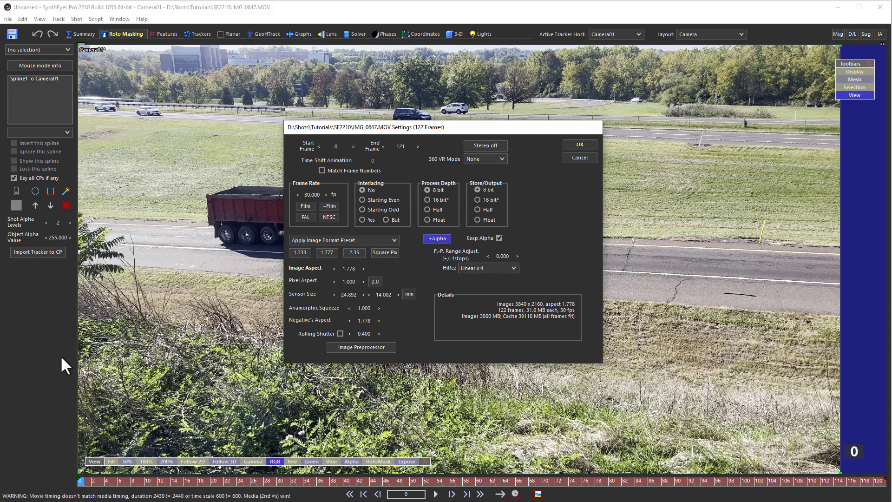
{"action": "left_click", "coordinate": [566, 145]}
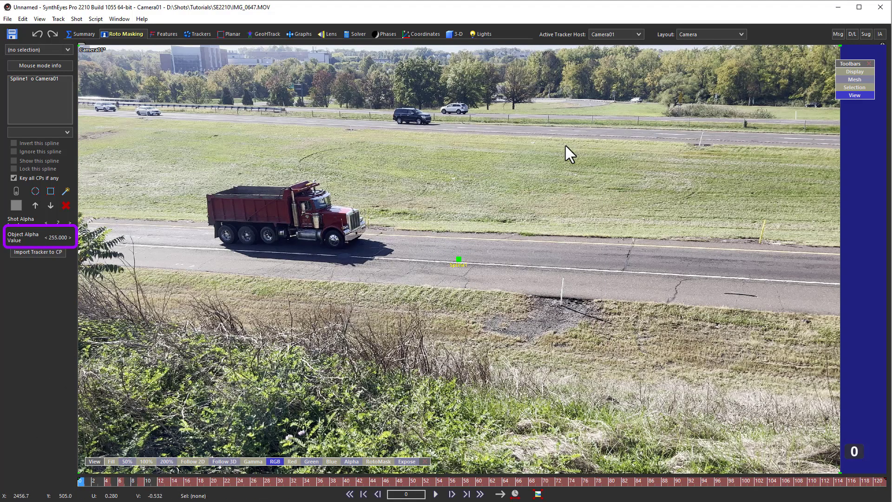
Turn on the roto mask overlay and check the vehicle mattes up to frame 20, including the direct alpha display
{"action": "left_click", "coordinate": [429, 488]}
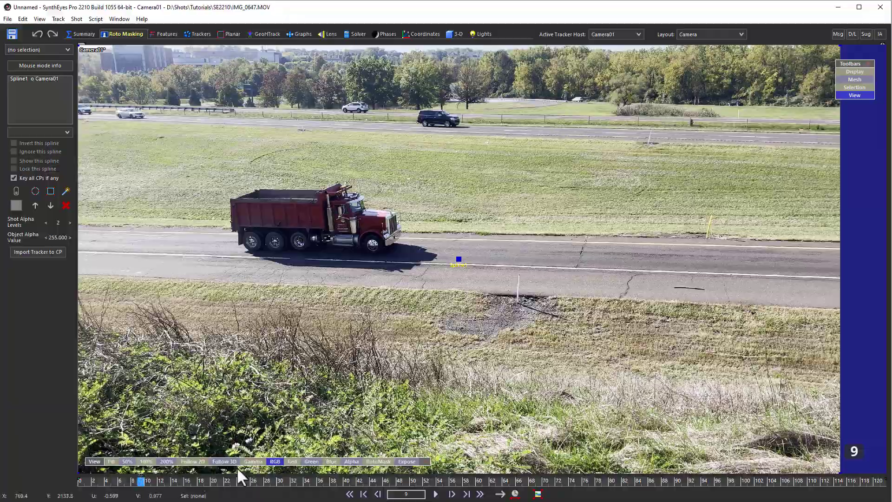
{"action": "left_click", "coordinate": [383, 461]}
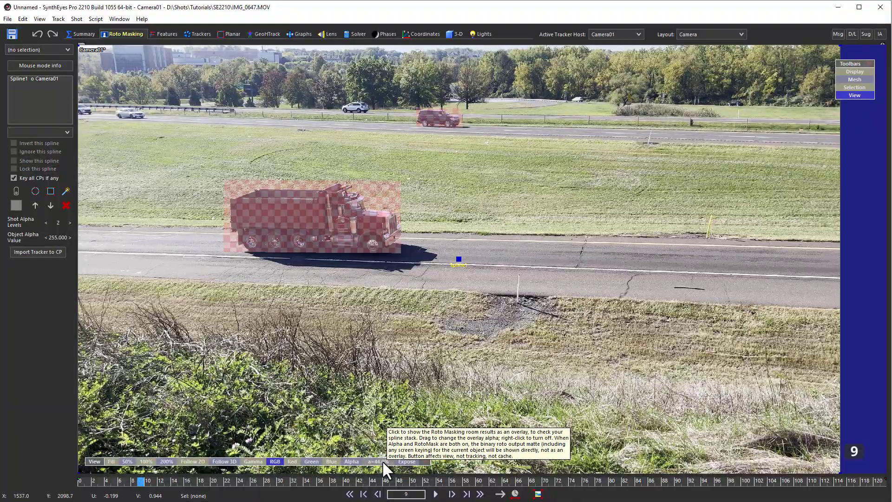
{"action": "mouse_move", "coordinate": [211, 484]}
{"action": "left_mouse_down"}
{"action": "mouse_move", "coordinate": [764, 483]}
{"action": "mouse_move", "coordinate": [81, 483]}
{"action": "mouse_move", "coordinate": [757, 467]}
{"action": "mouse_move", "coordinate": [878, 483]}
{"action": "mouse_move", "coordinate": [213, 483]}
{"action": "left_mouse_up"}
{"action": "left_click", "coordinate": [351, 462]}
{"action": "left_click", "coordinate": [350, 462]}
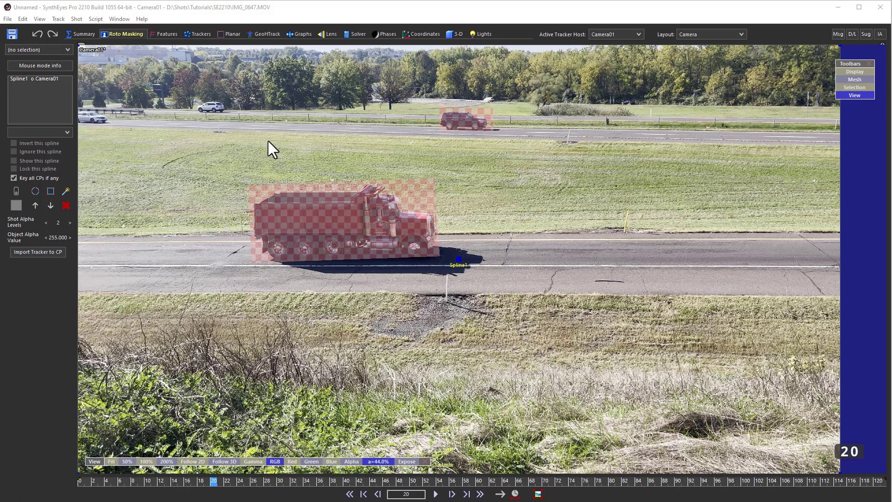
Add a moving object to the shot and replace the separate alpha with the sequence starting at alphamrg000.png
{"action": "left_click", "coordinate": [76, 19]}
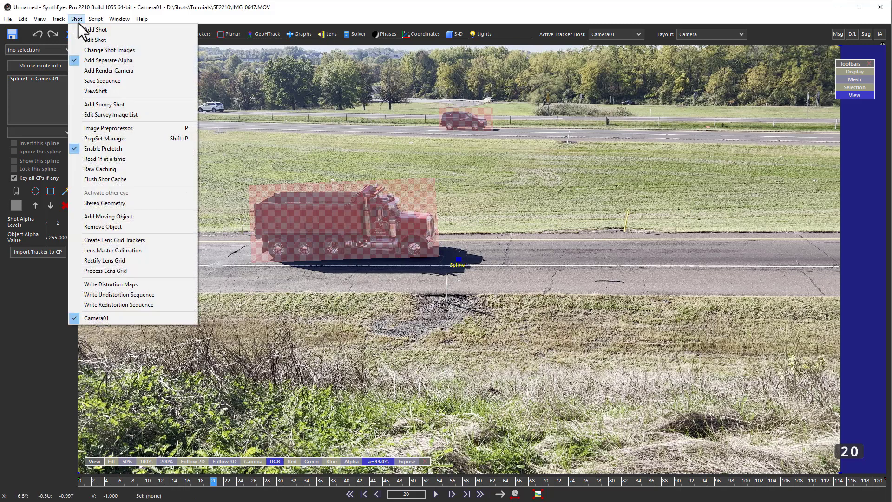
{"action": "left_click", "coordinate": [81, 217]}
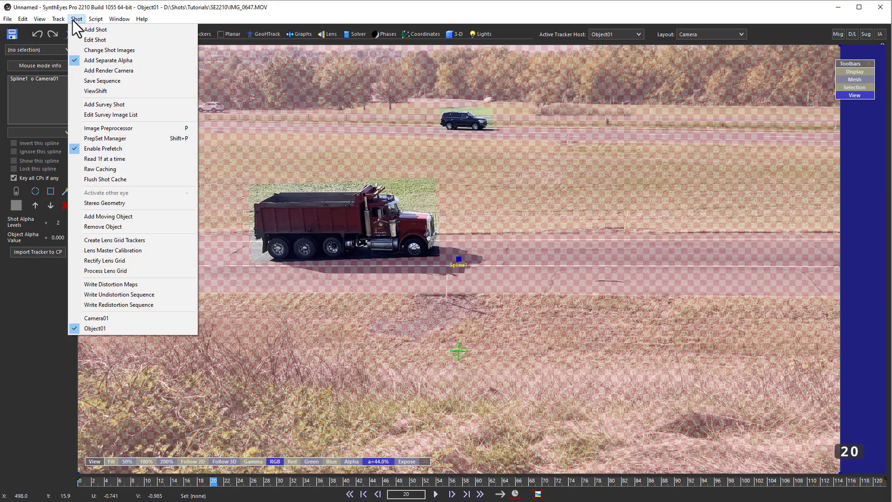
{"action": "left_click", "coordinate": [85, 41]}
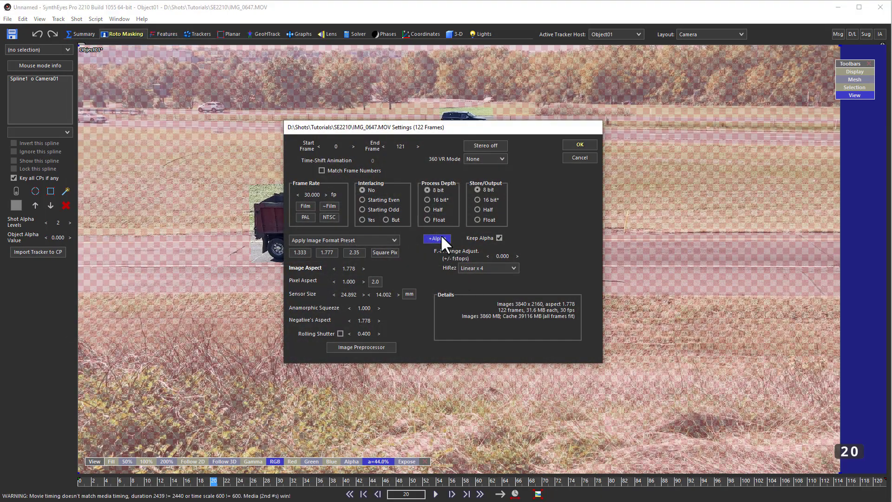
{"action": "left_click", "coordinate": [441, 237]}
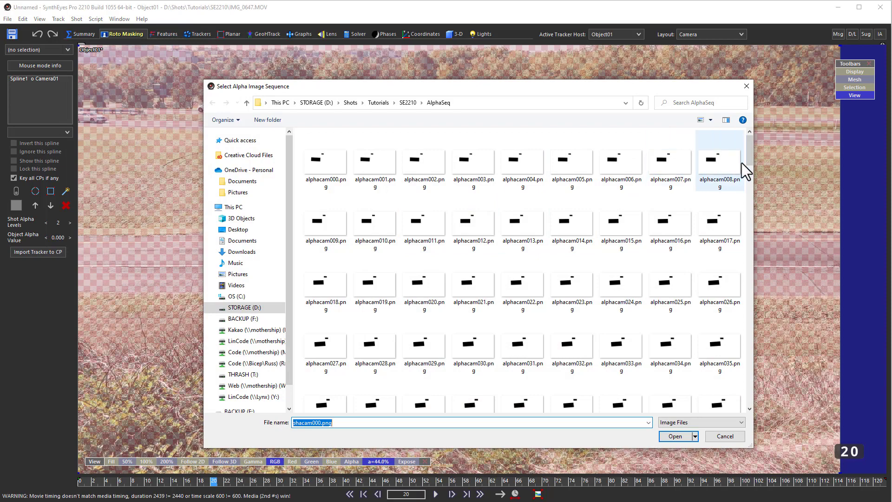
{"action": "left_click_drag", "start_coordinate": [749, 153], "coordinate": [759, 216]}
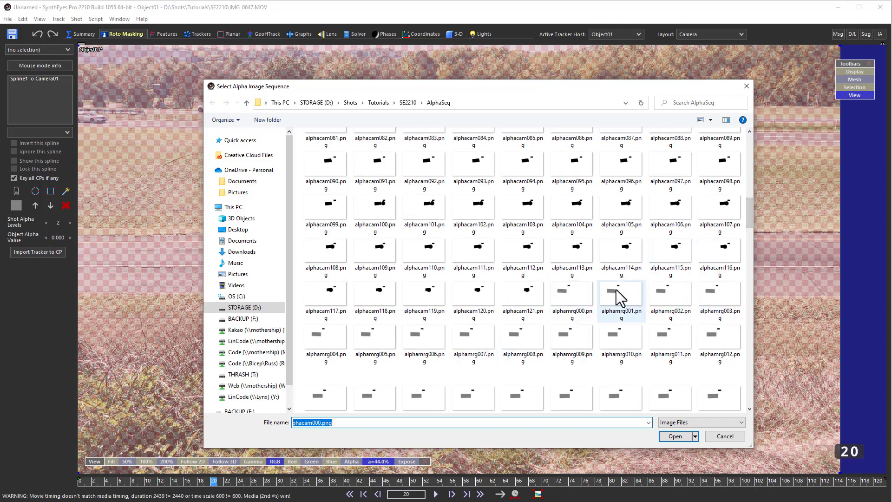
{"action": "left_click", "coordinate": [576, 291]}
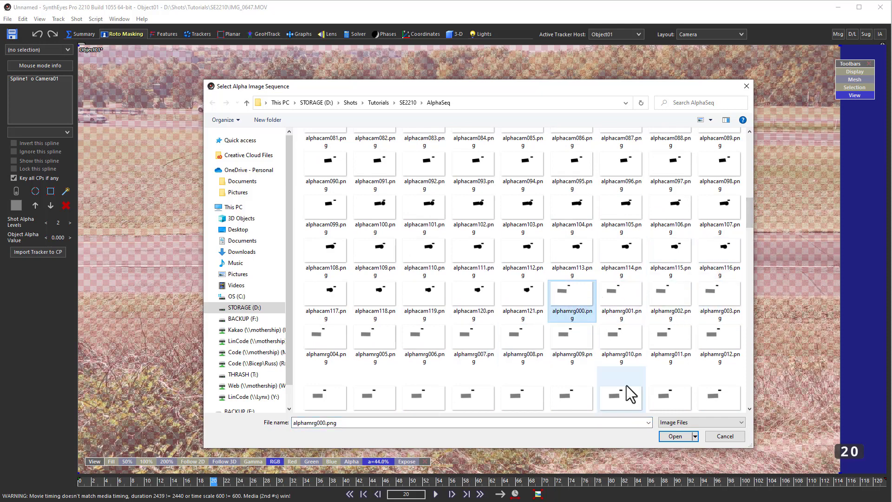
{"action": "left_click", "coordinate": [674, 436]}
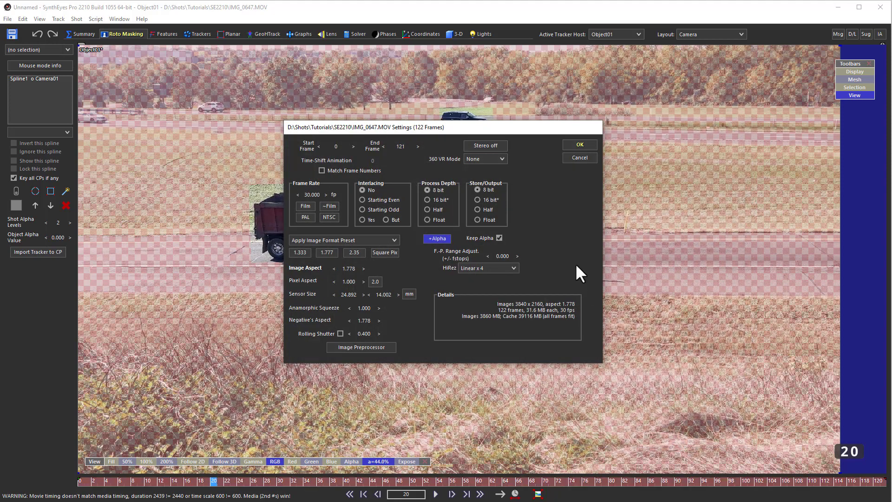
{"action": "left_click", "coordinate": [571, 145]}
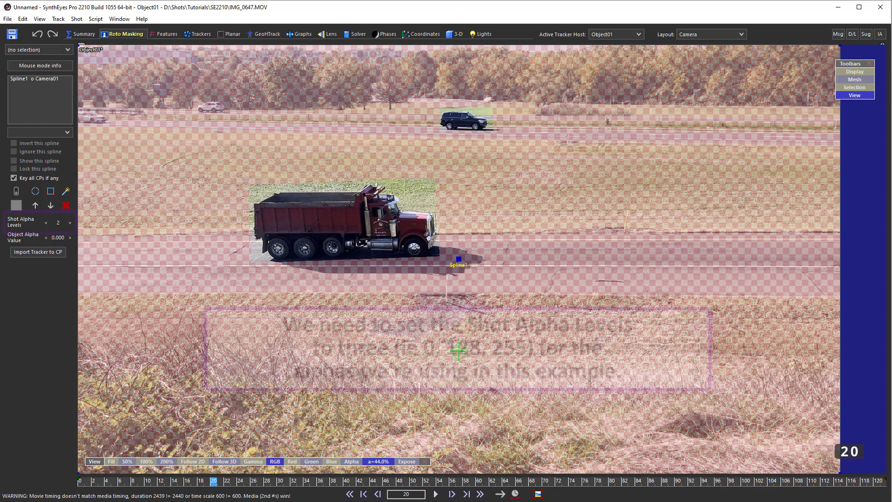
Set the shot alpha levels to 3 and Object01's object alpha value to 128
{"action": "left_click", "coordinate": [70, 223]}
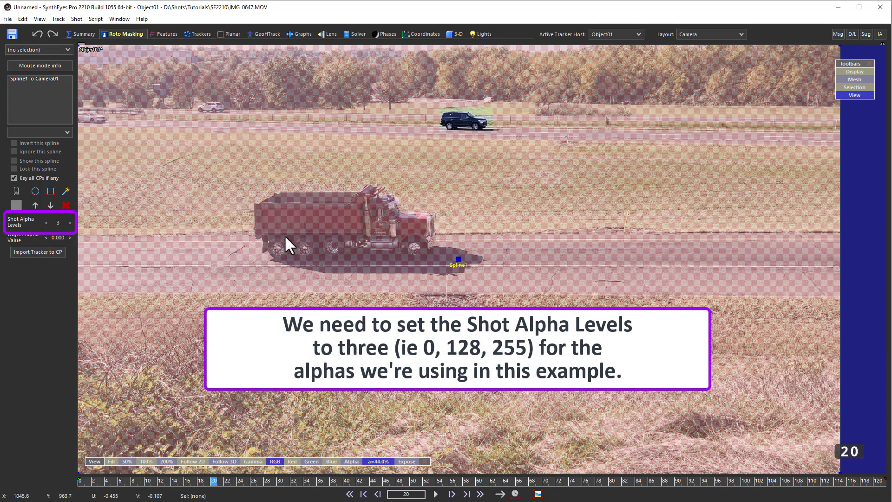
{"action": "left_click", "coordinate": [58, 236]}
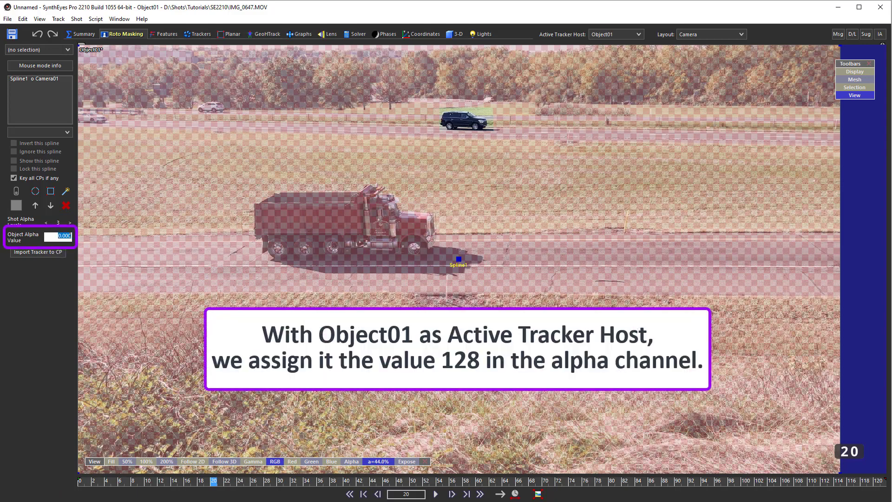
{"action": "type", "text": "128"}
{"action": "key", "text": "Return"}
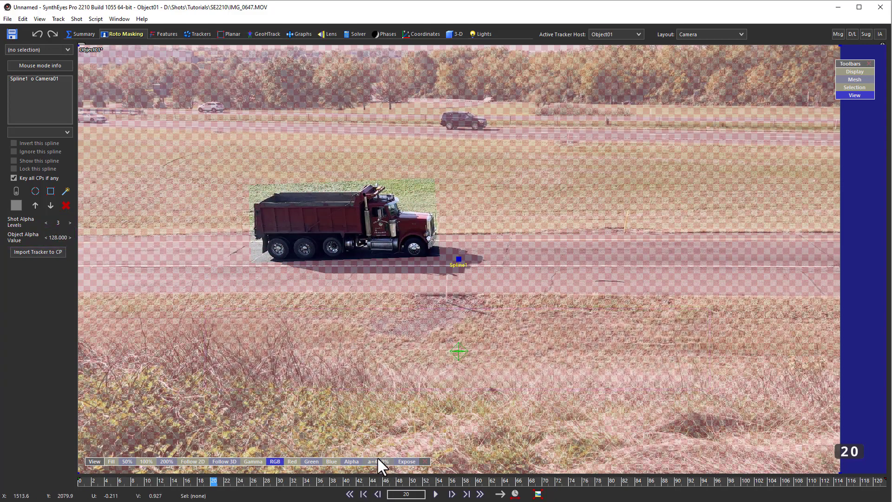
Inspect the alpha mattes of Object01 and Camera01 up to frame 87, leaving Camera01 as active tracker host and the RGB image displayed
{"action": "left_click", "coordinate": [355, 459]}
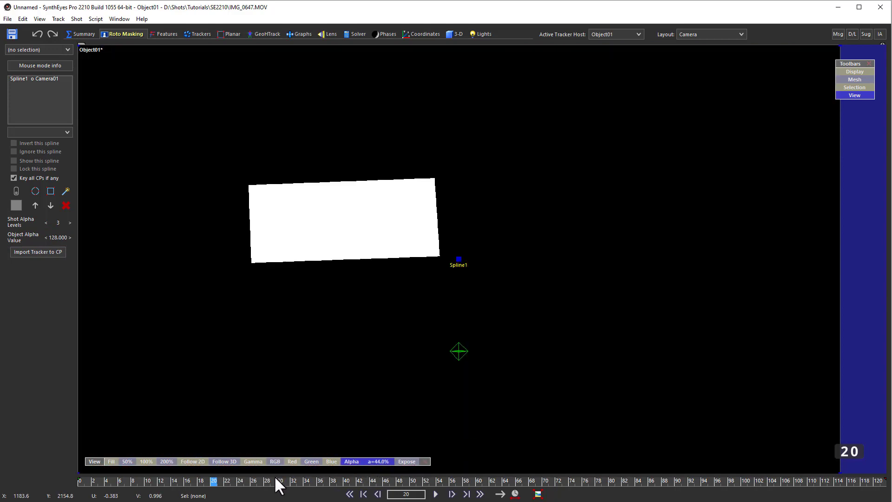
{"action": "left_click_drag", "start_coordinate": [276, 479], "coordinate": [227, 446]}
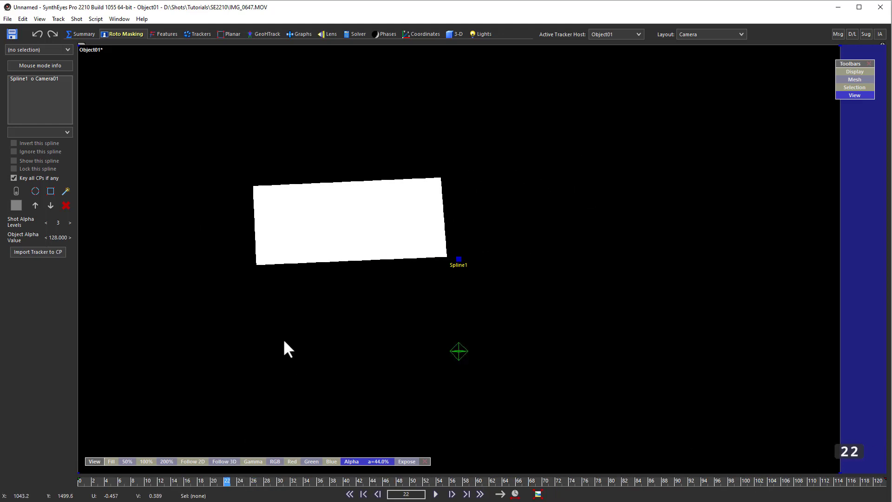
{"action": "left_click", "coordinate": [606, 33]}
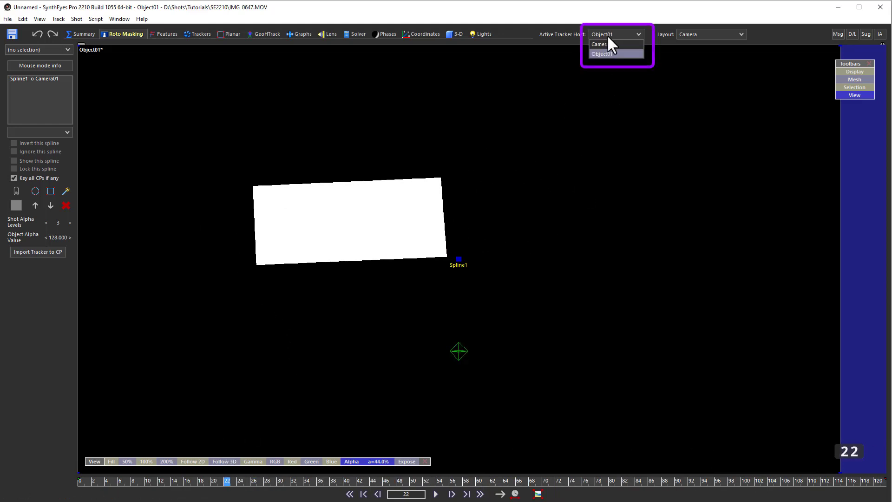
{"action": "left_click", "coordinate": [607, 43]}
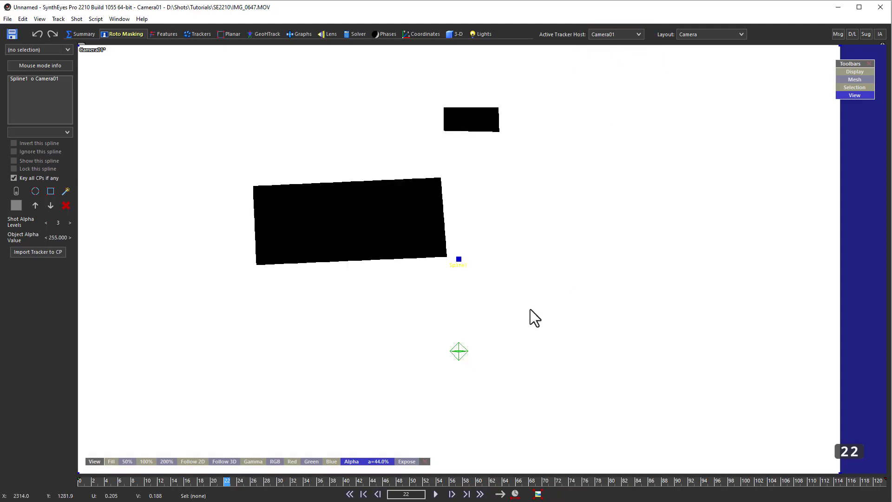
{"action": "left_click_drag", "start_coordinate": [146, 484], "coordinate": [656, 488]}
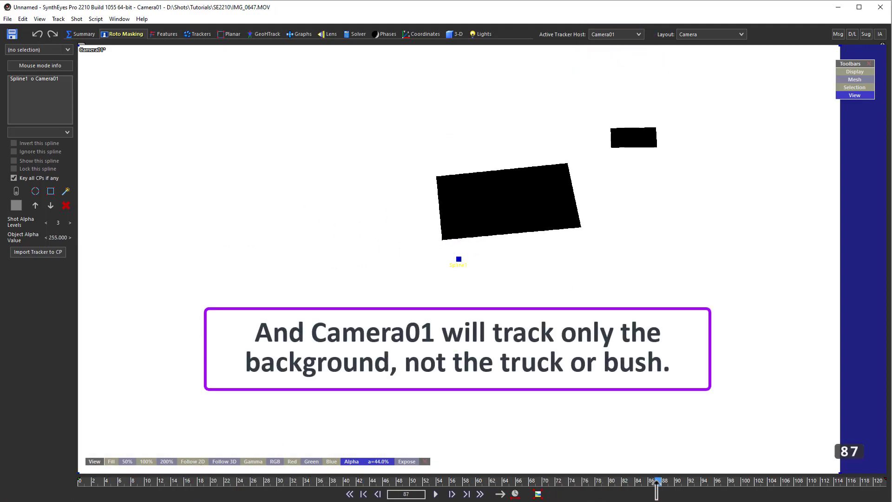
{"action": "left_click", "coordinate": [352, 462]}
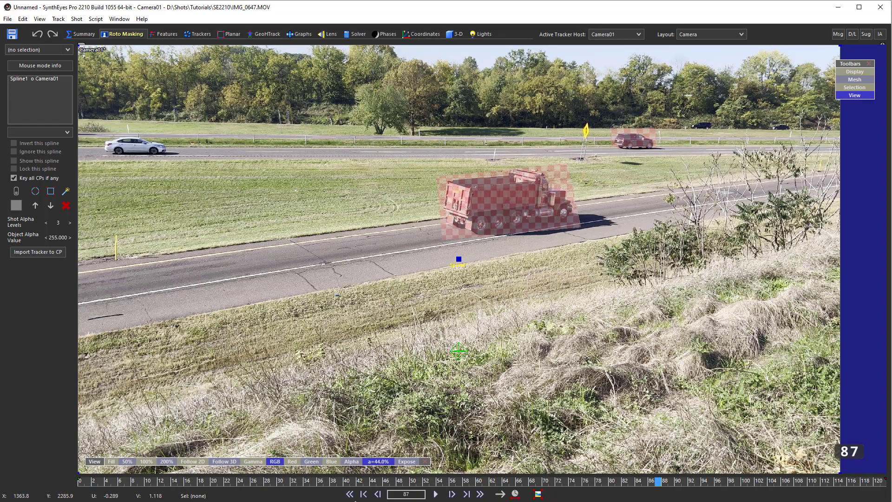